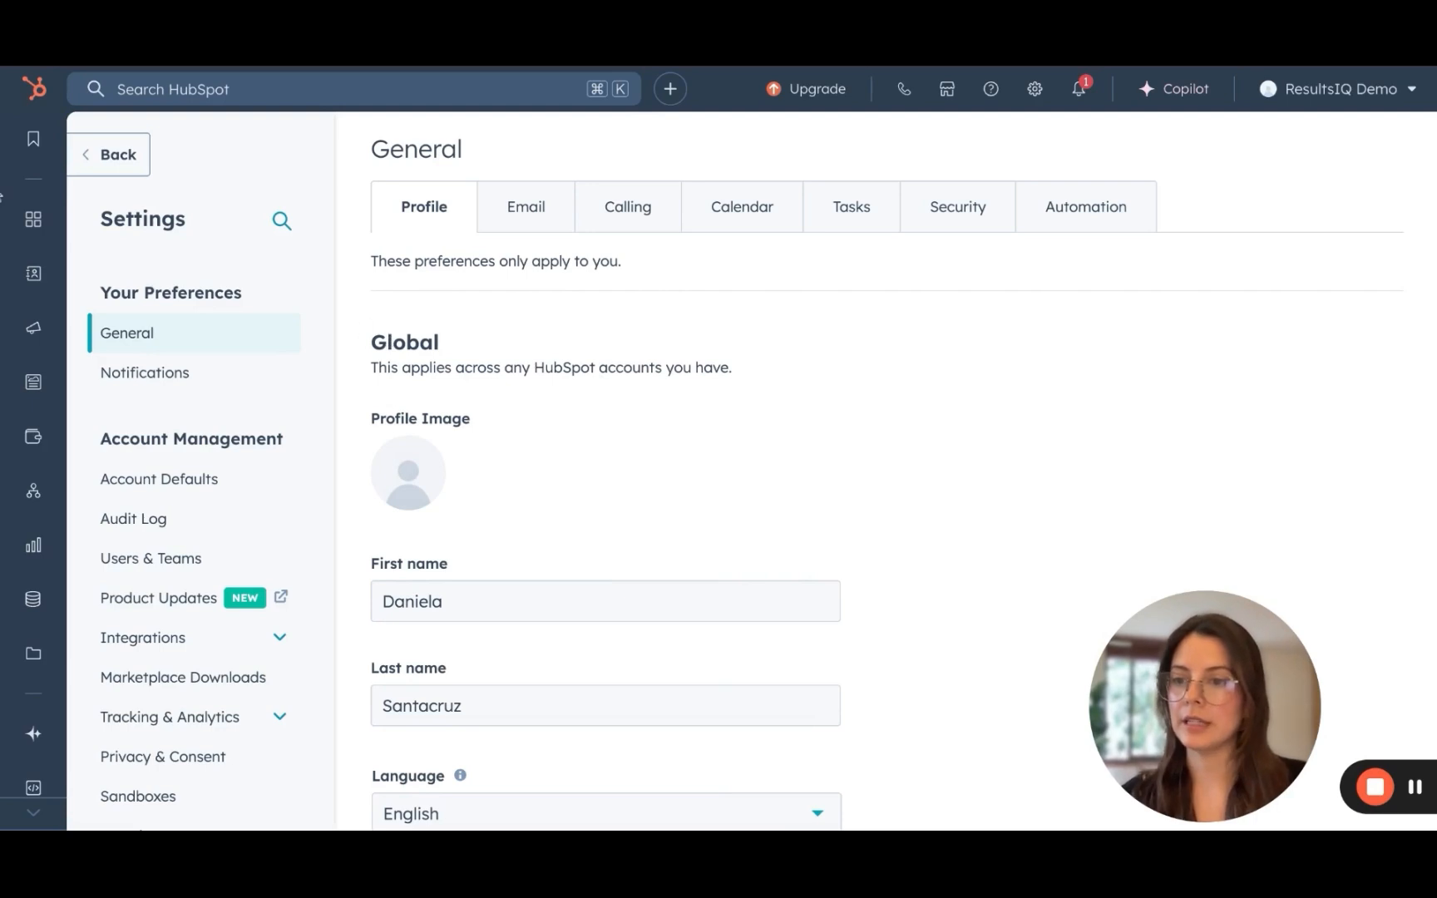
- Create a blank contact-based workflow from scratch
mouse_move(27, 555)
mouse_move(30, 492)
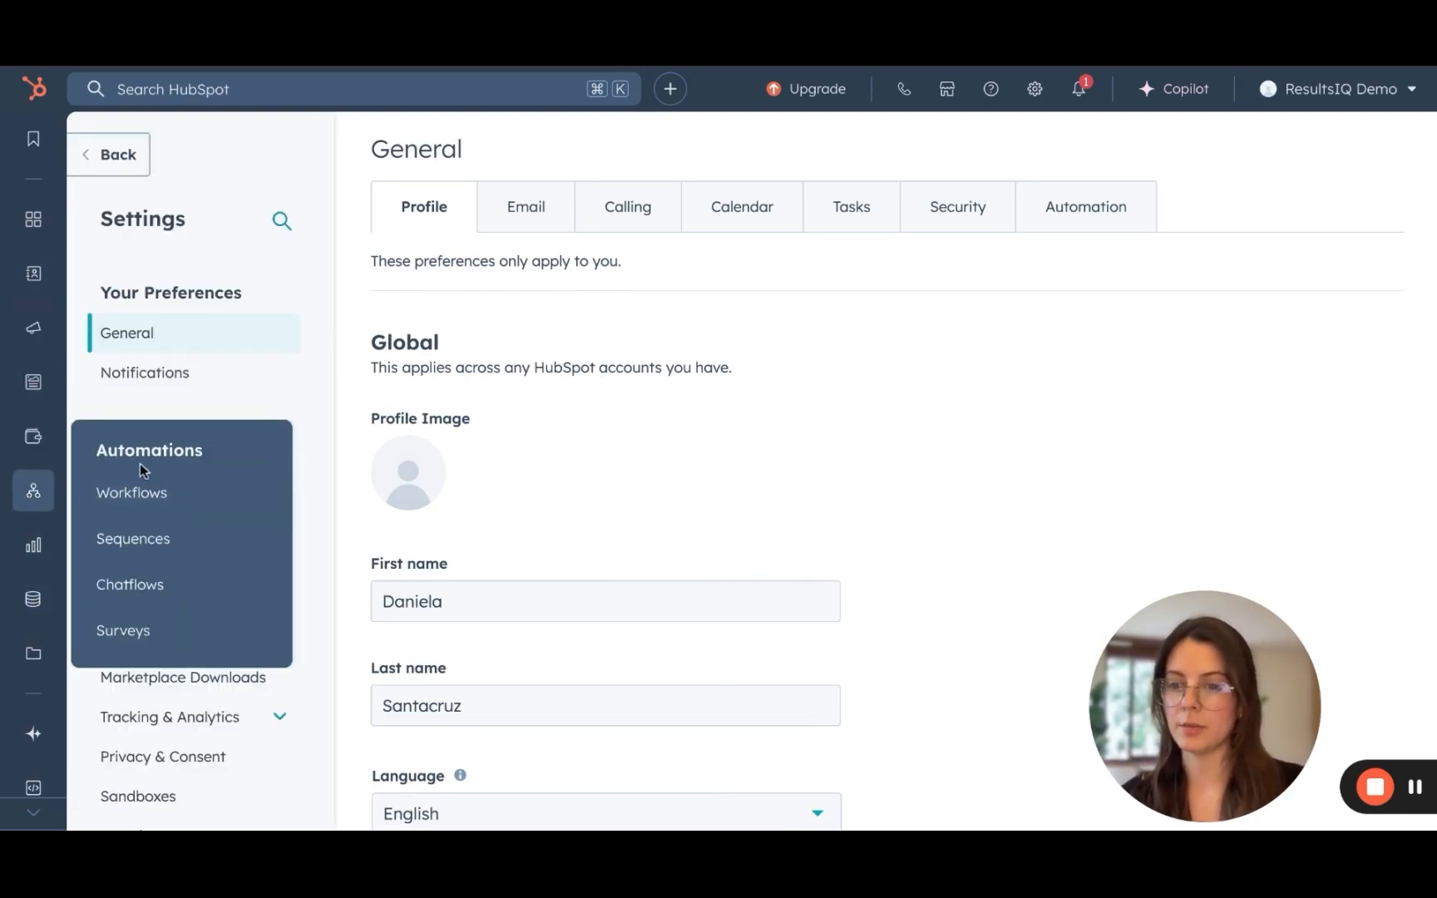
click(165, 501)
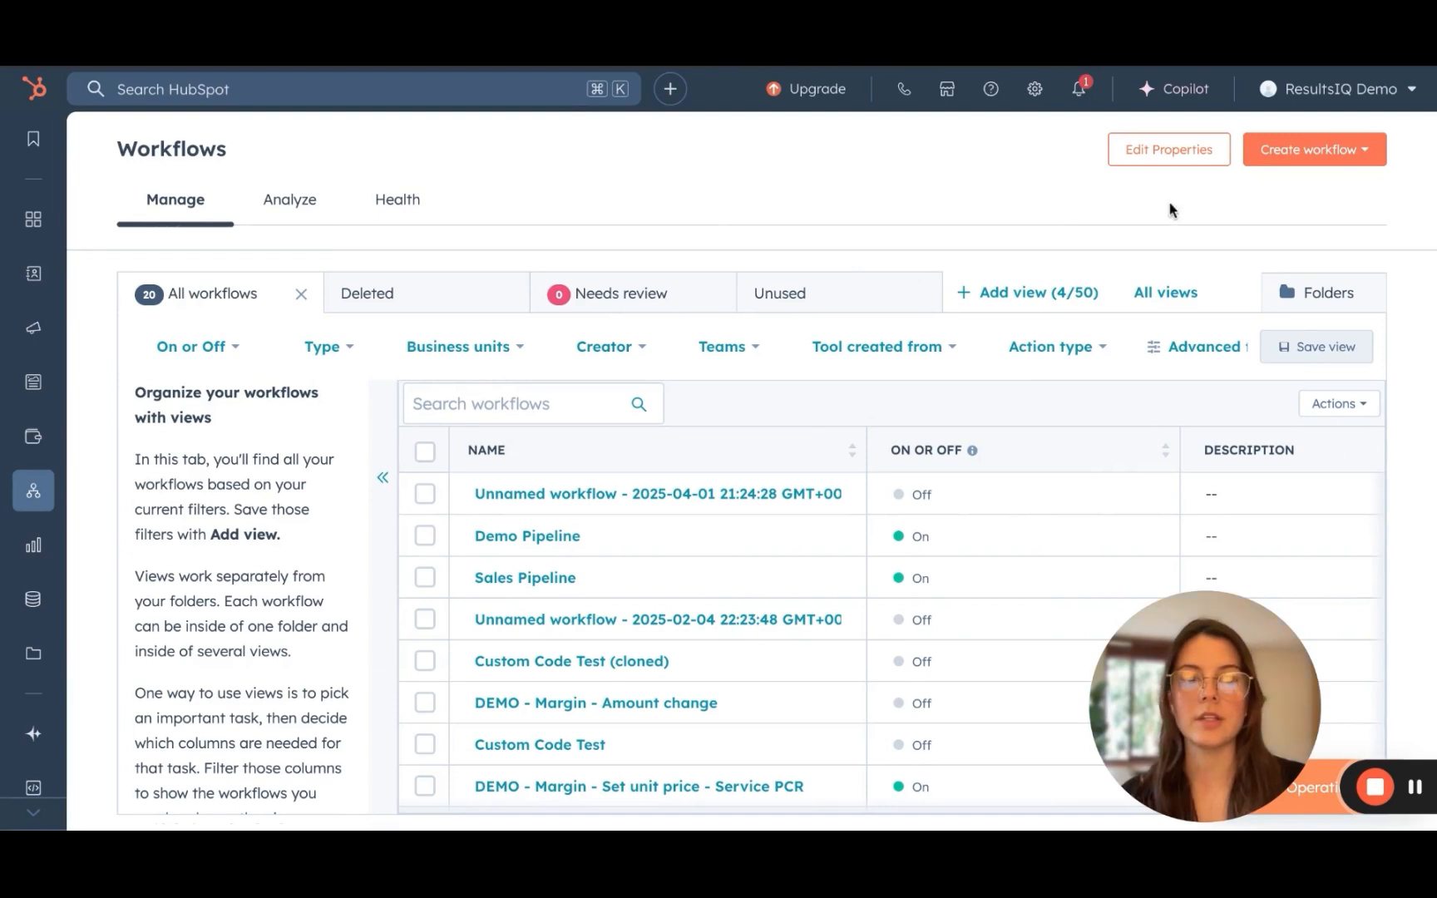
click(1310, 155)
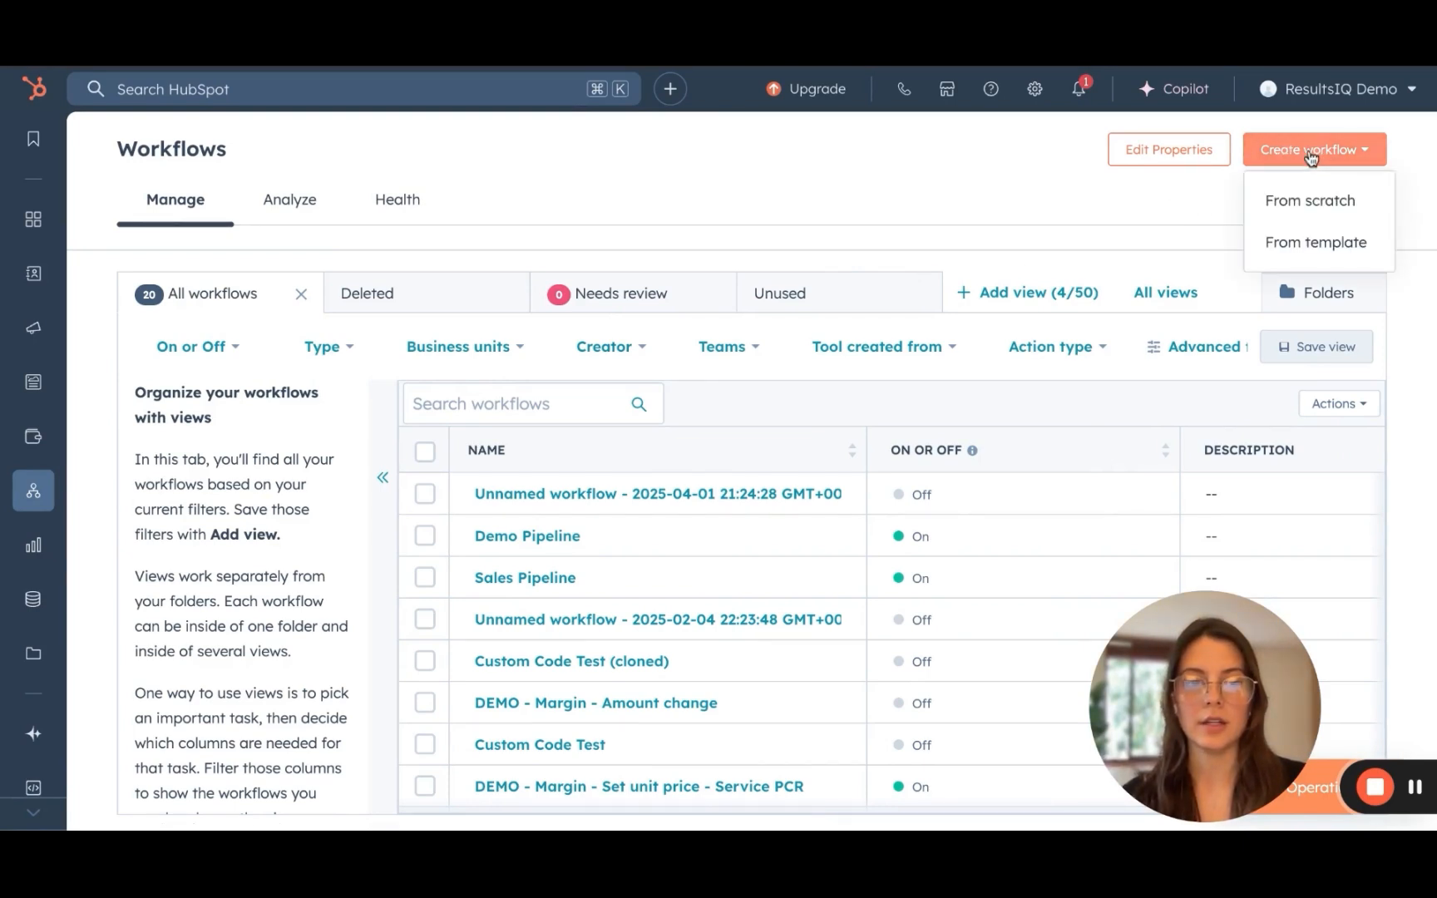
click(1287, 204)
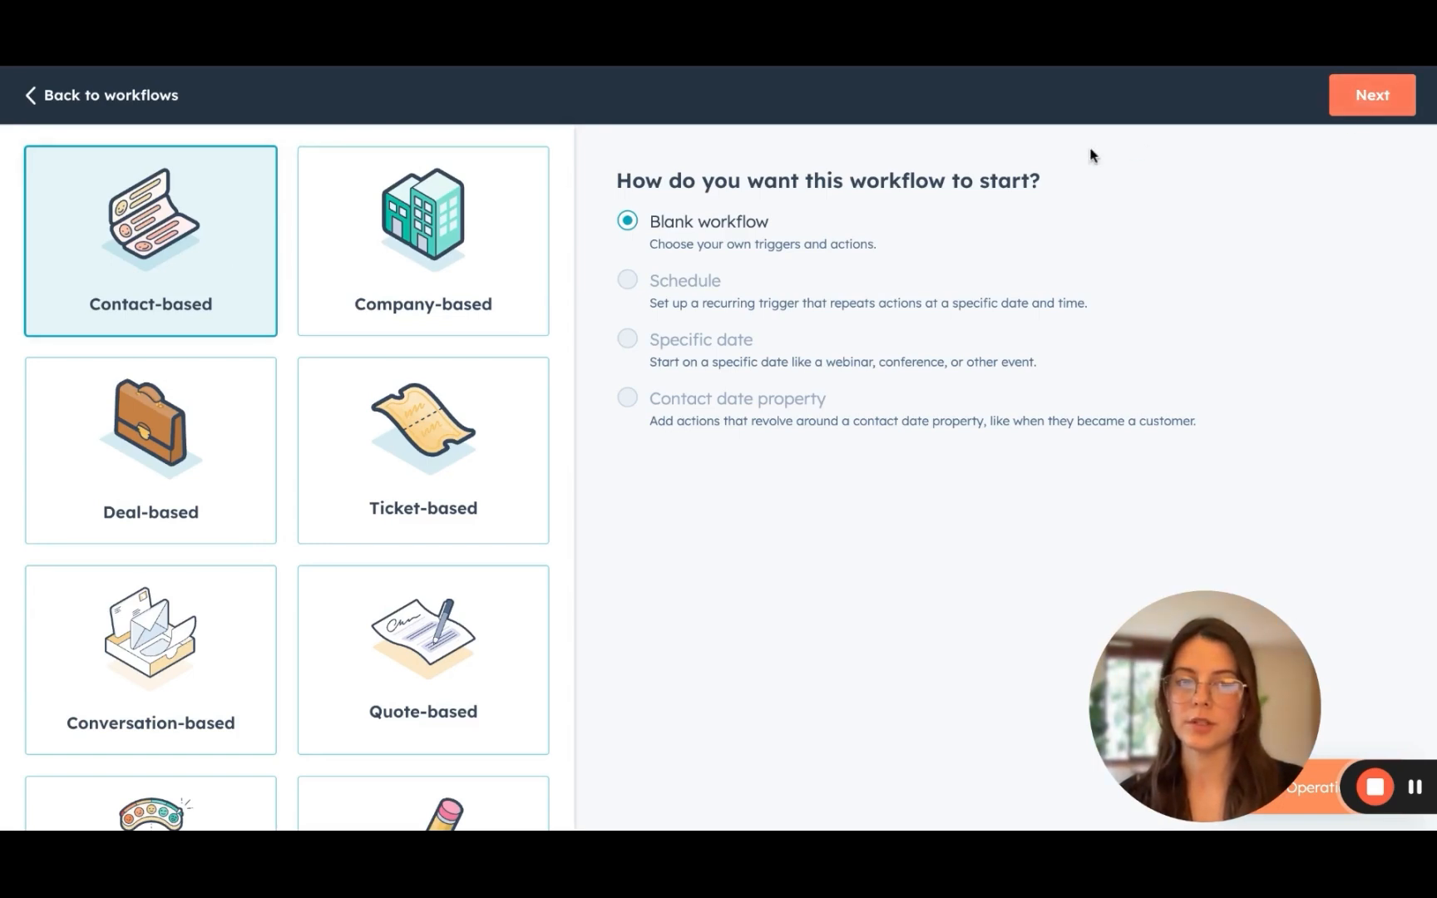
click(1345, 105)
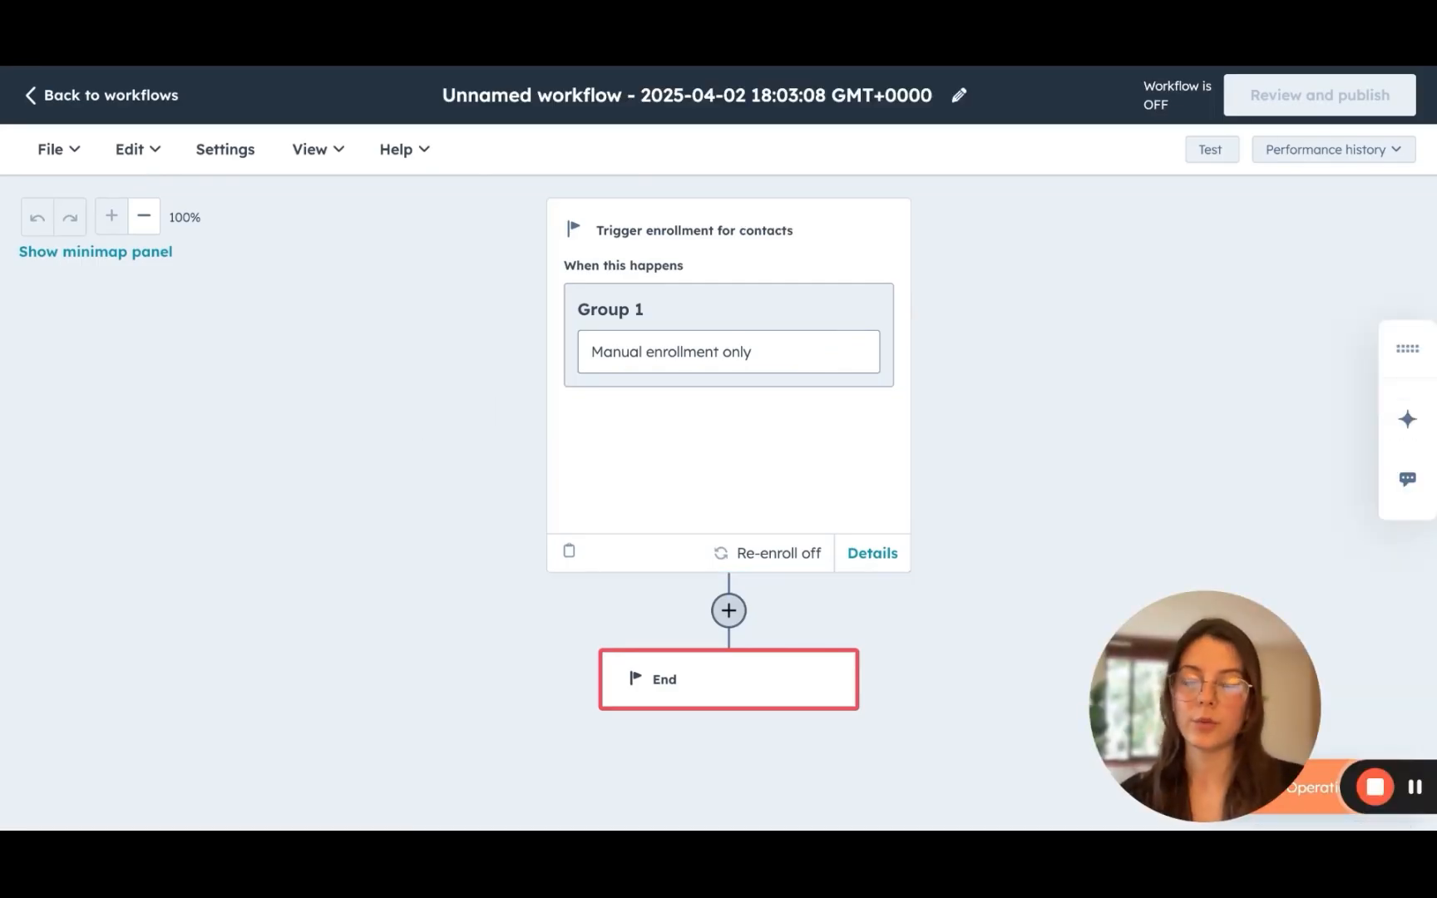
- Rename the new workflow as Subscriber-Welcome-Email-Series and save the name
click(638, 97)
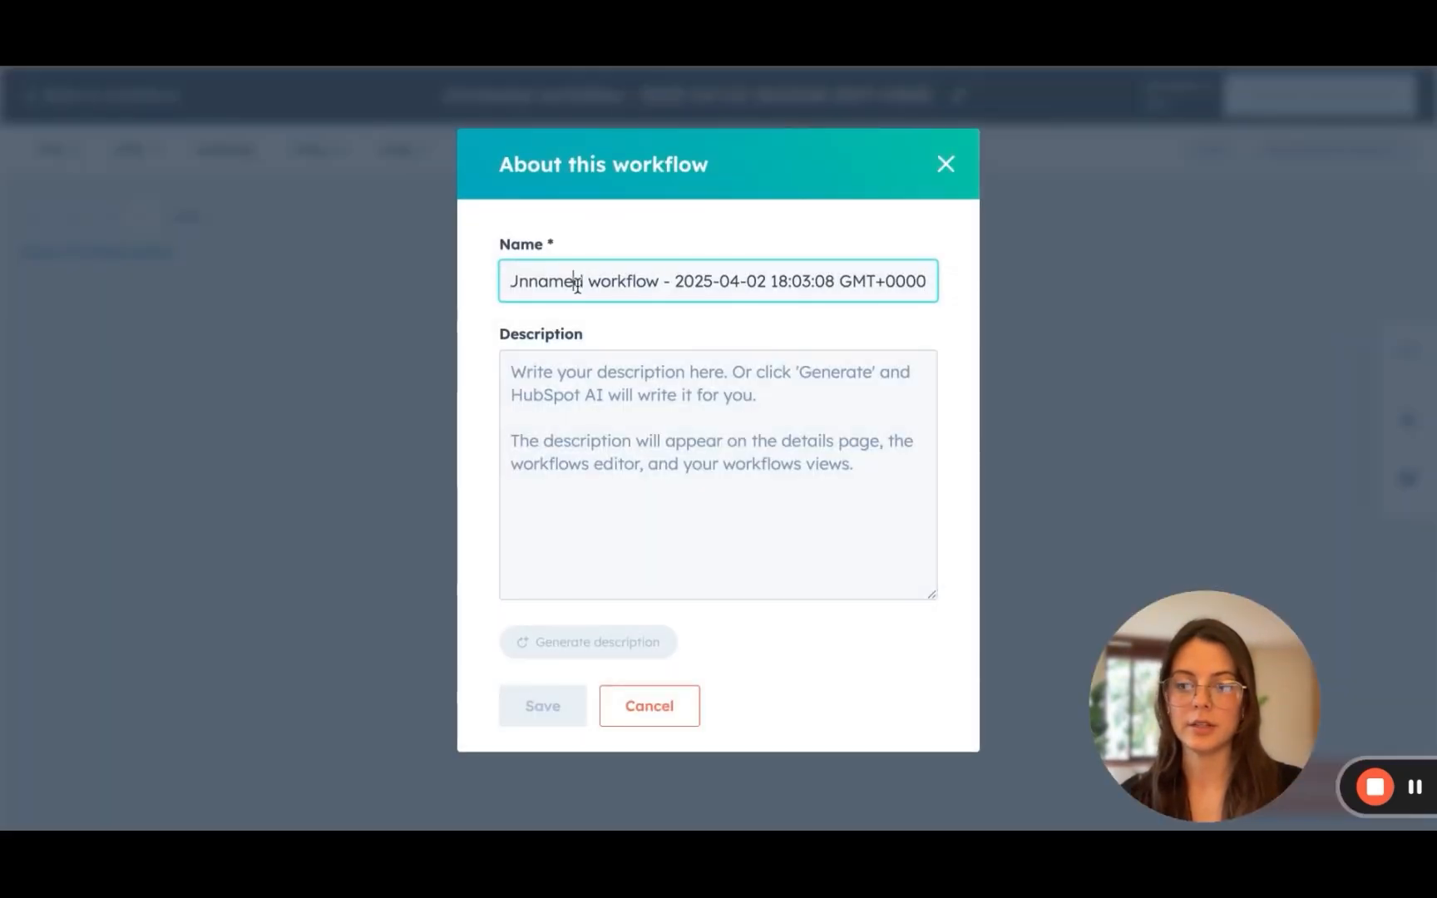
triple_click(577, 285)
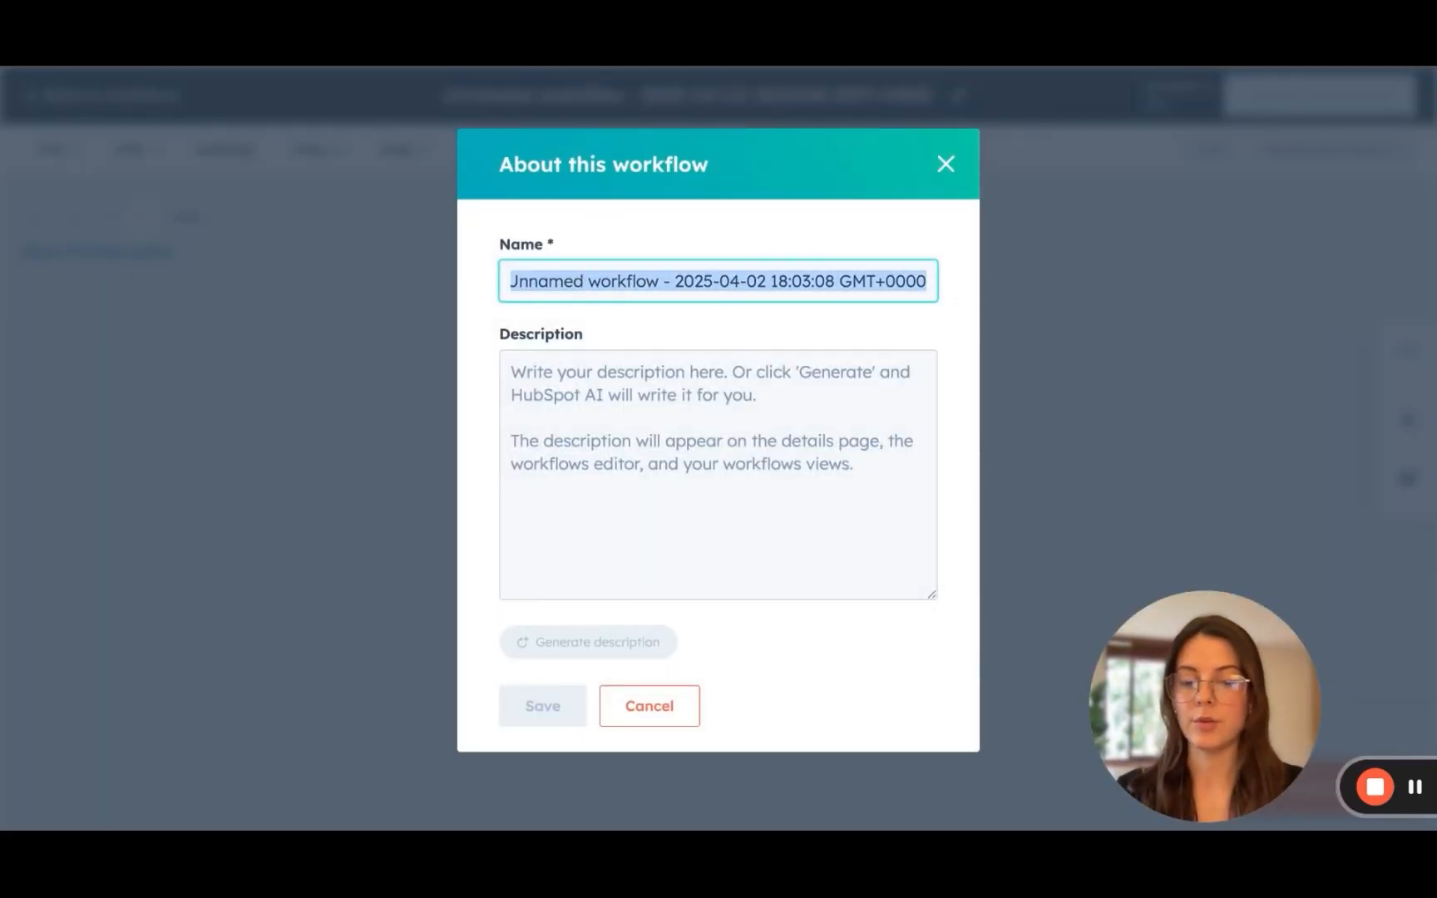
text(Subscriber-Welcome-Email-Series)
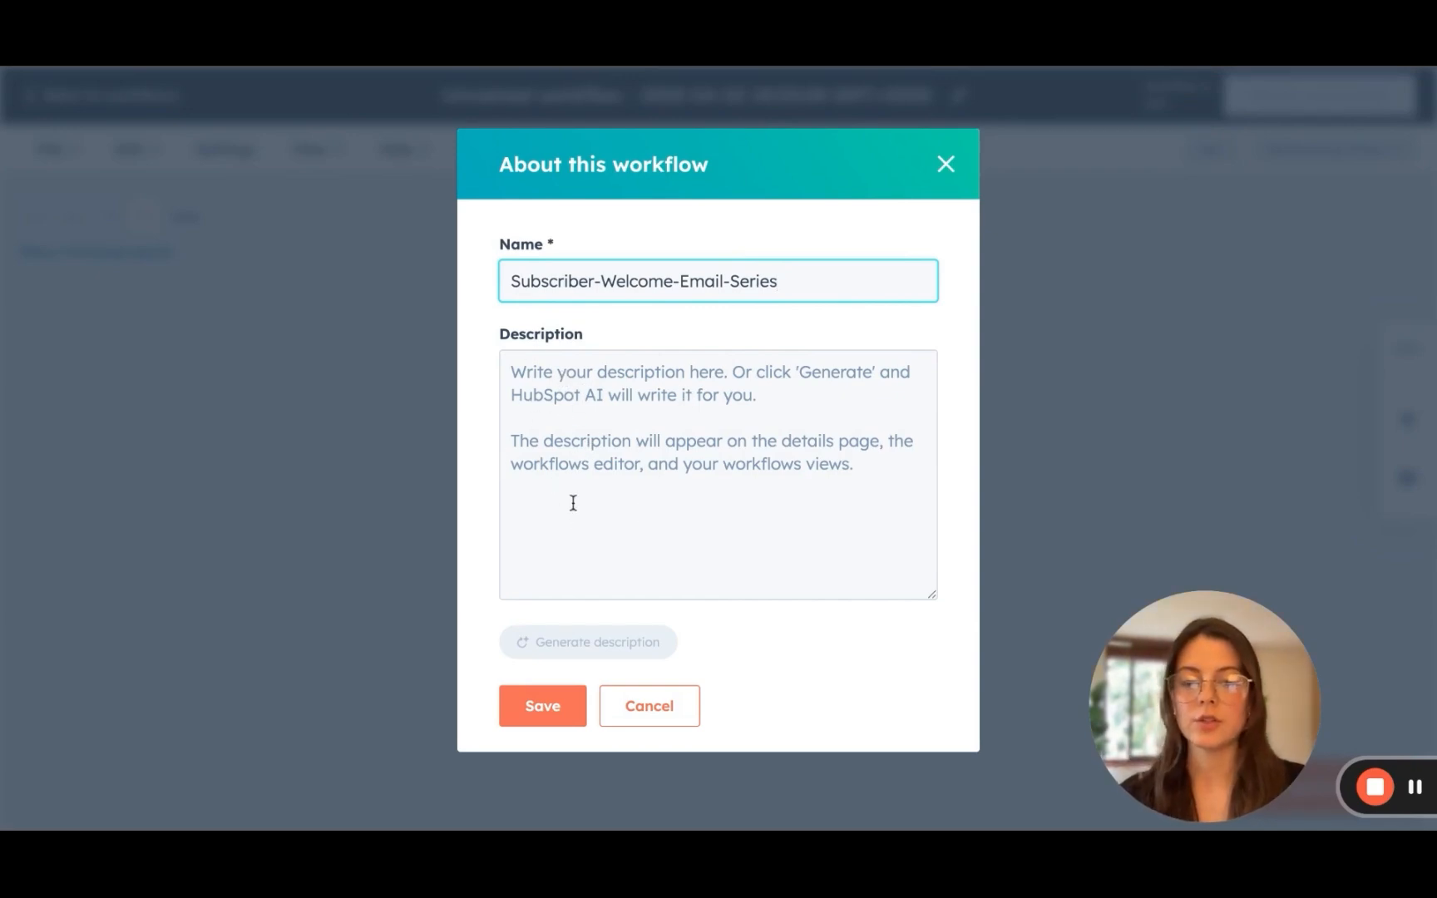
click(547, 709)
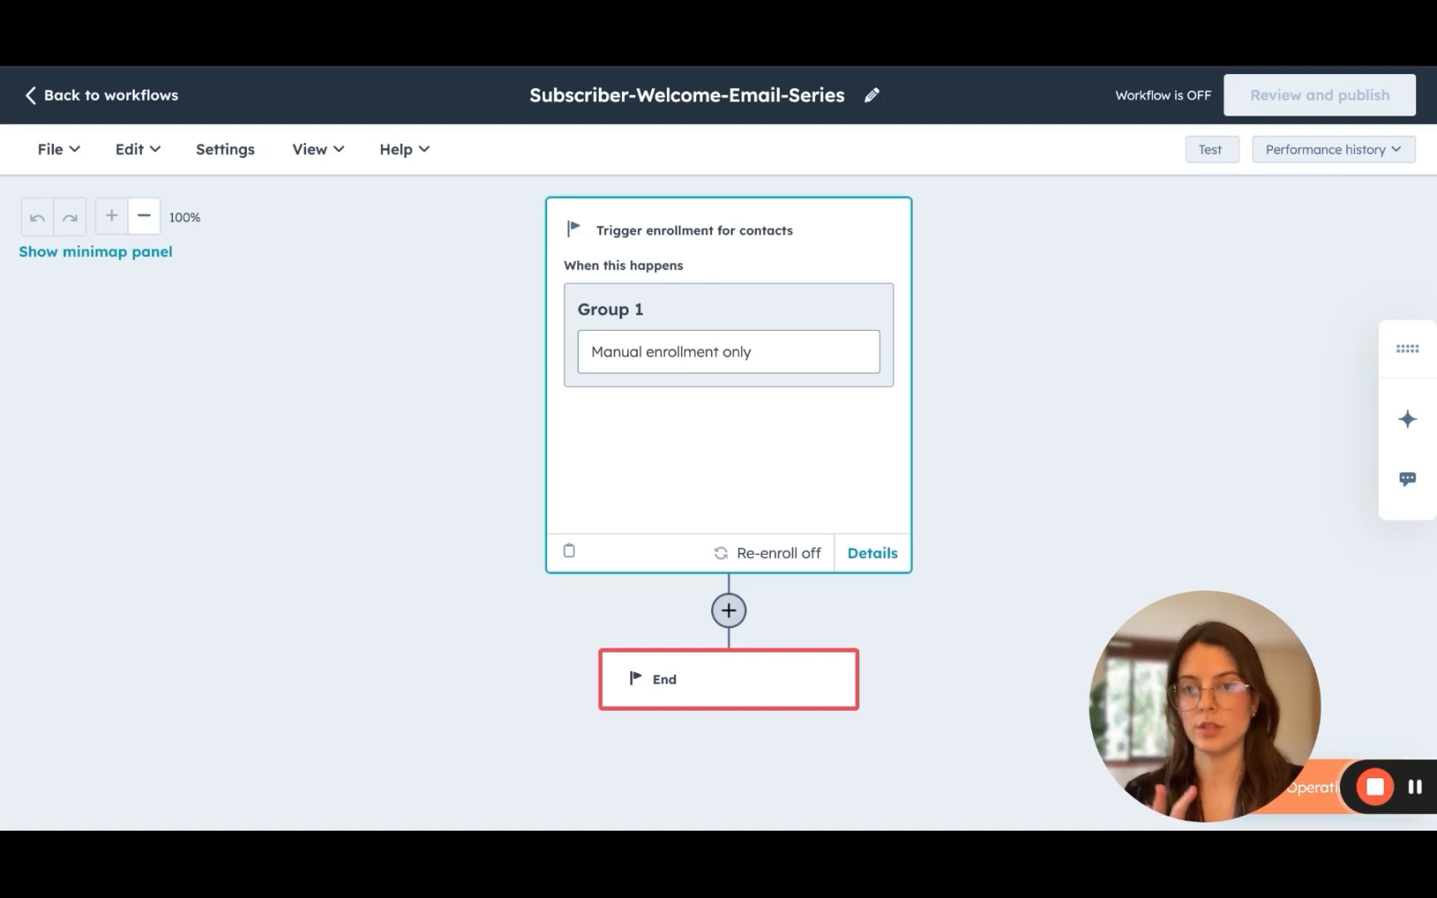
- Set the workflow's enrollment to trigger when a Form submission event occurs
click(688, 456)
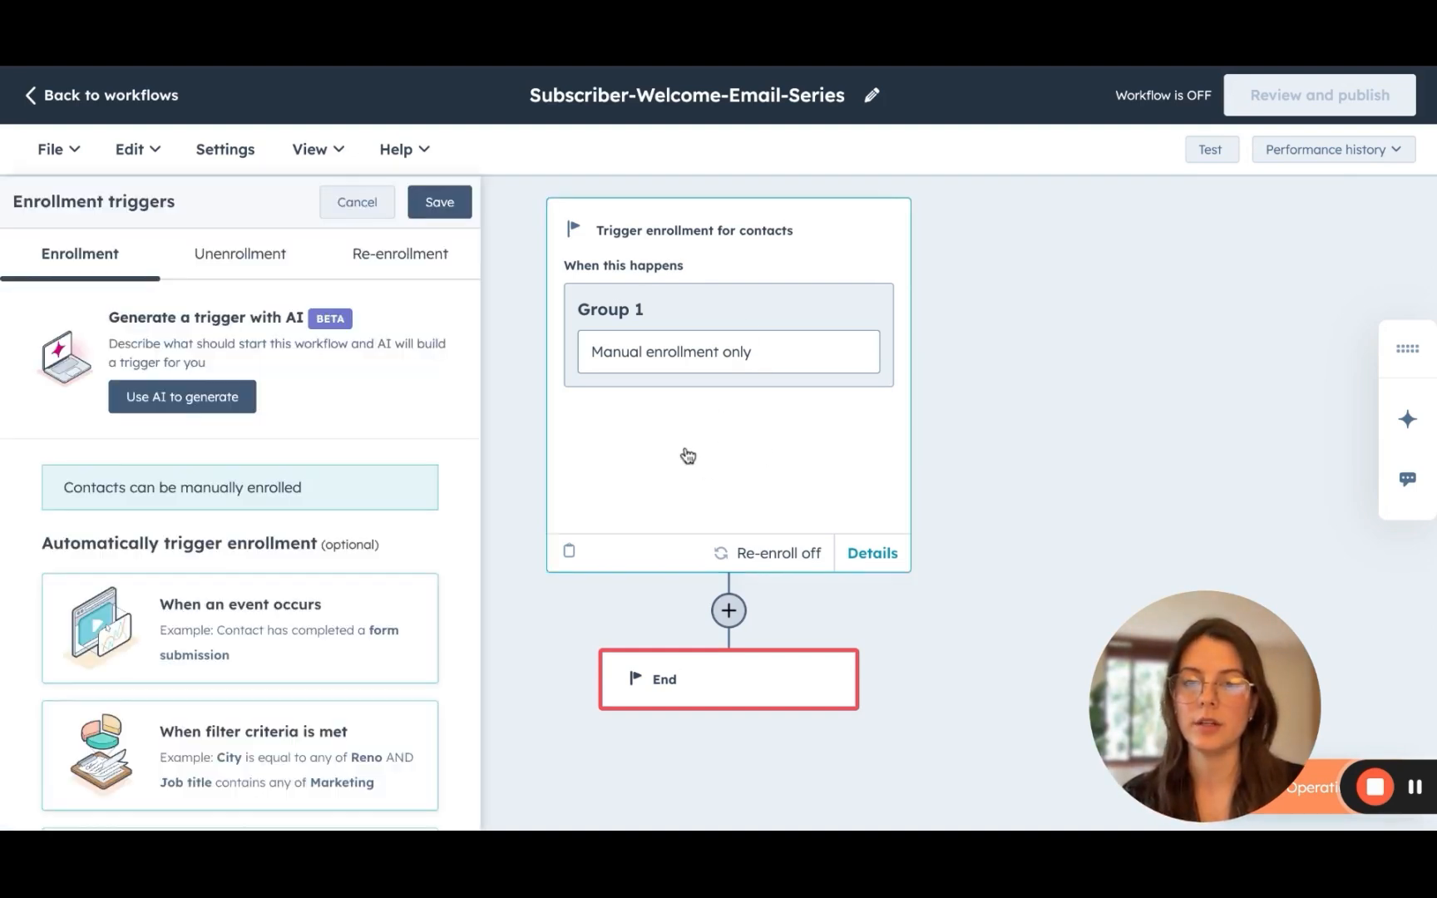
scroll(183, 701, down, 1)
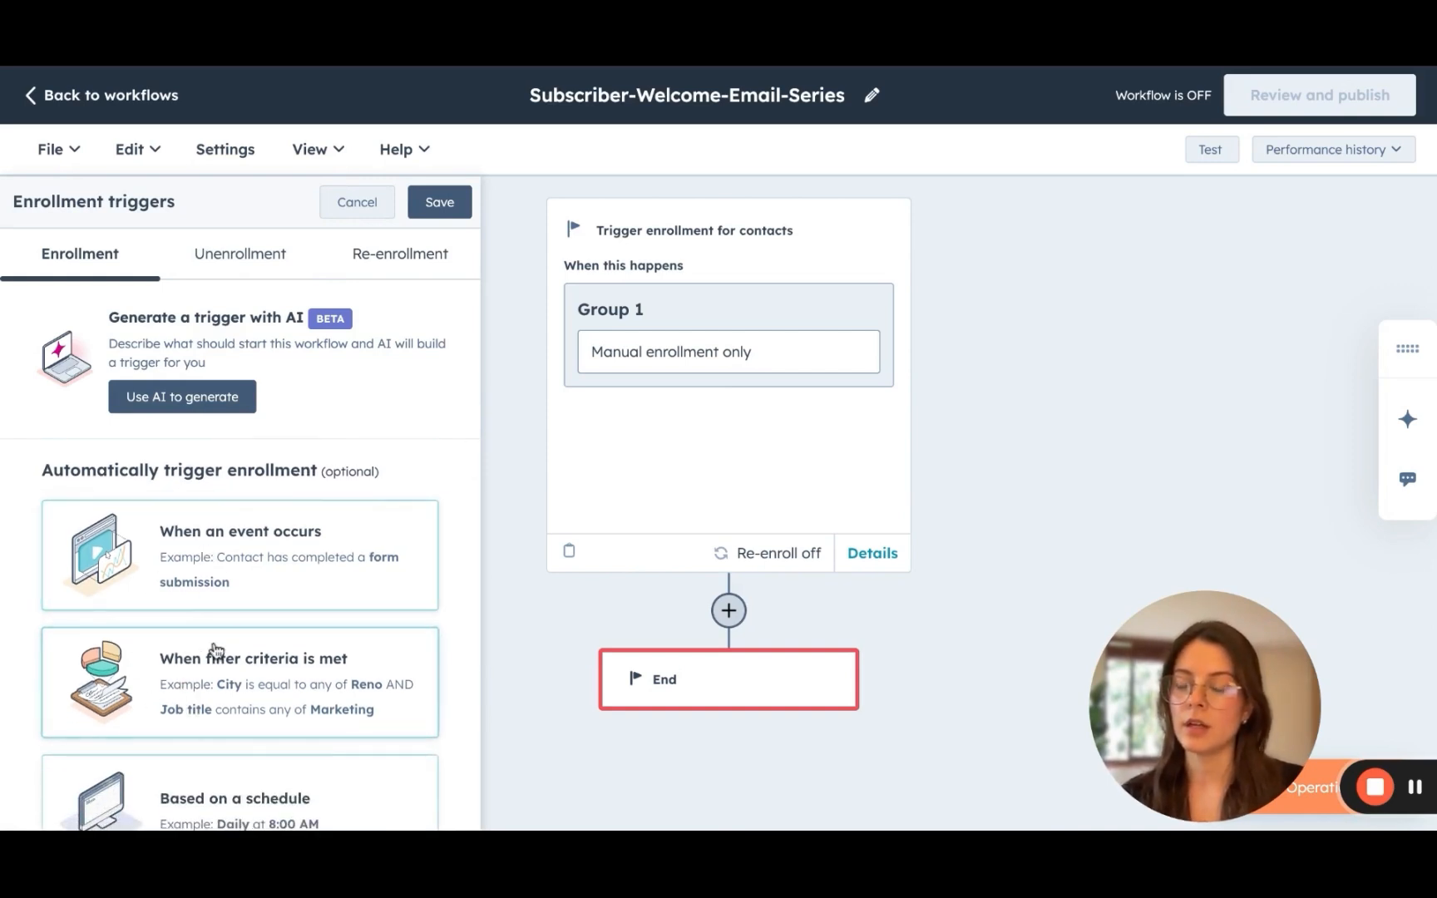
scroll(160, 629, down, 2)
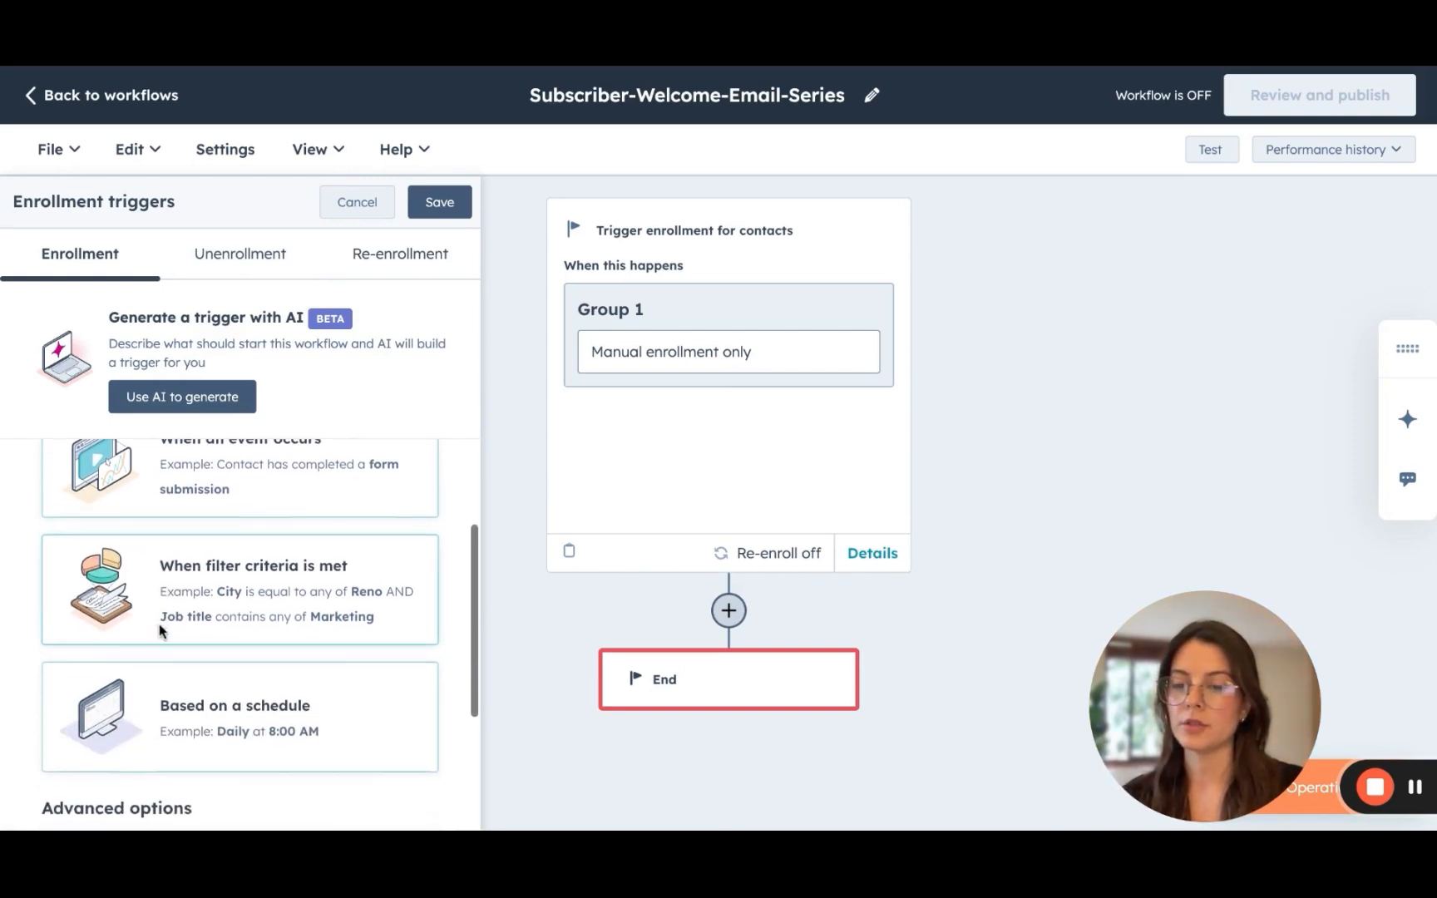
scroll(158, 624, up, 2)
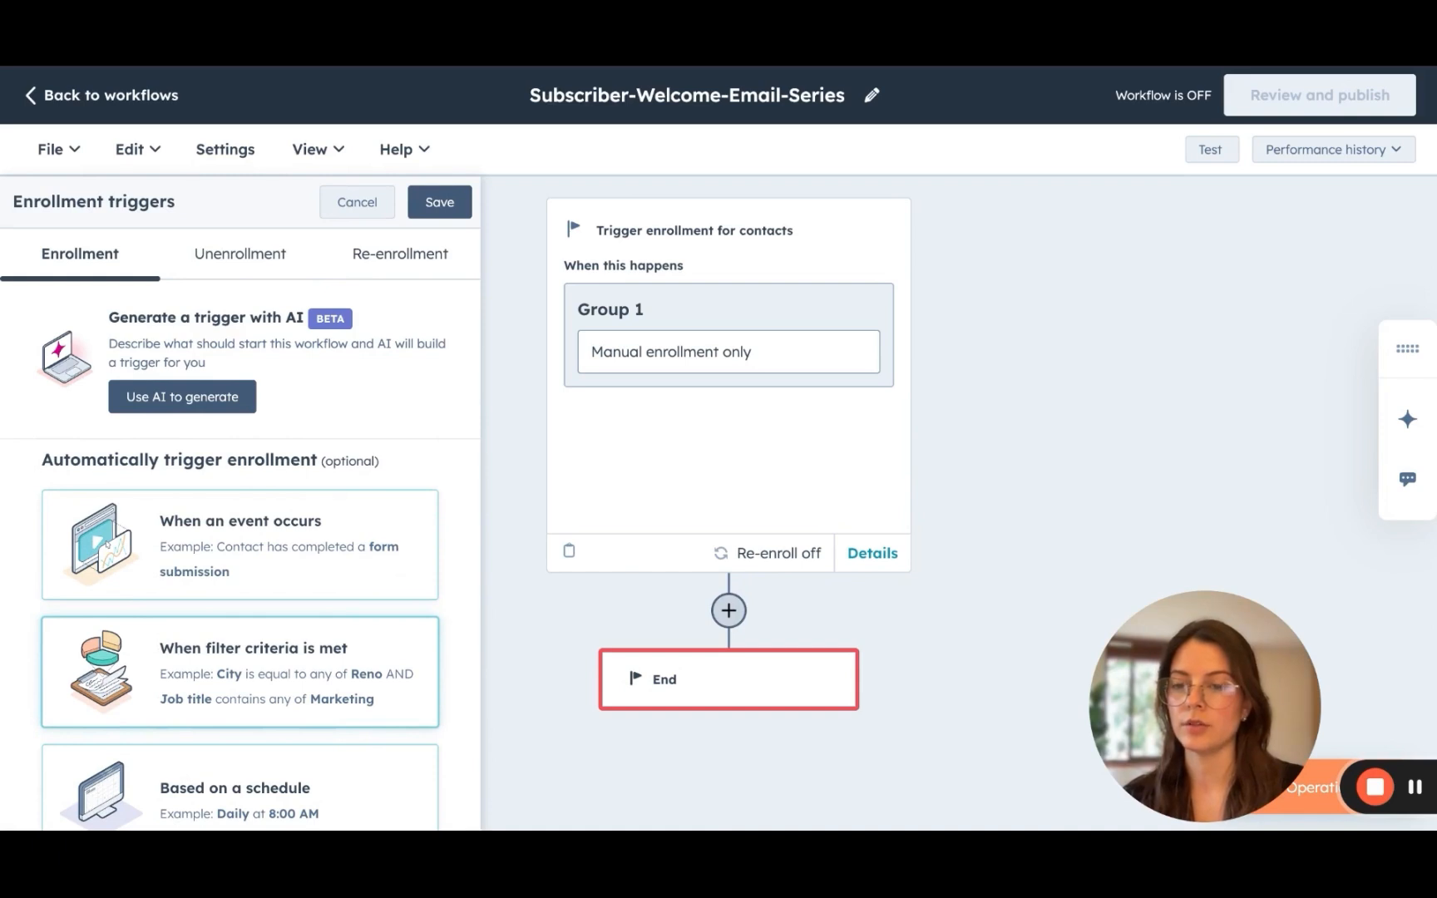
click(229, 545)
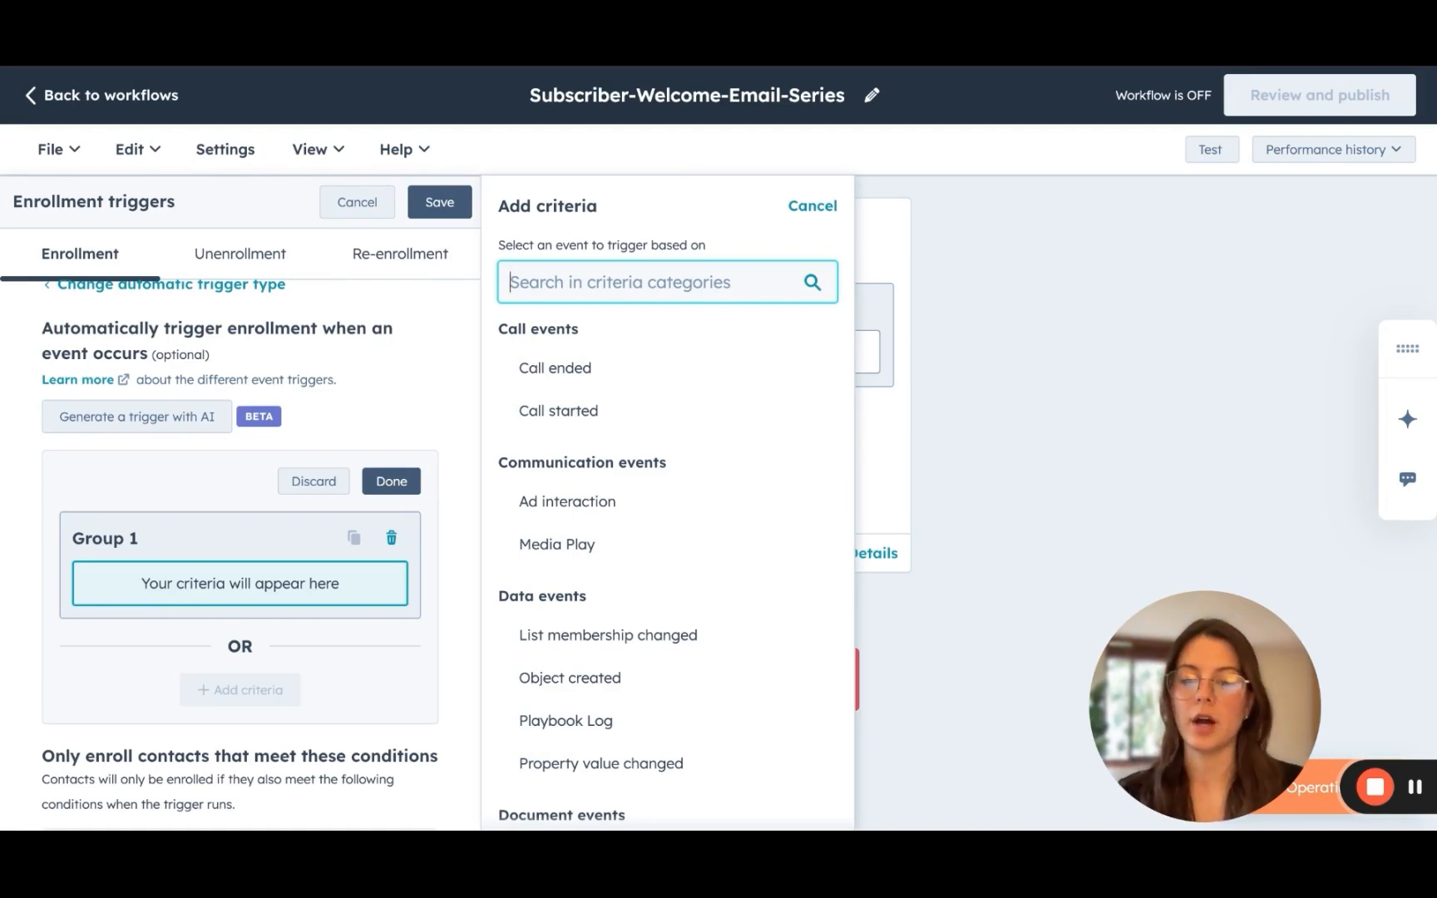
text(for)
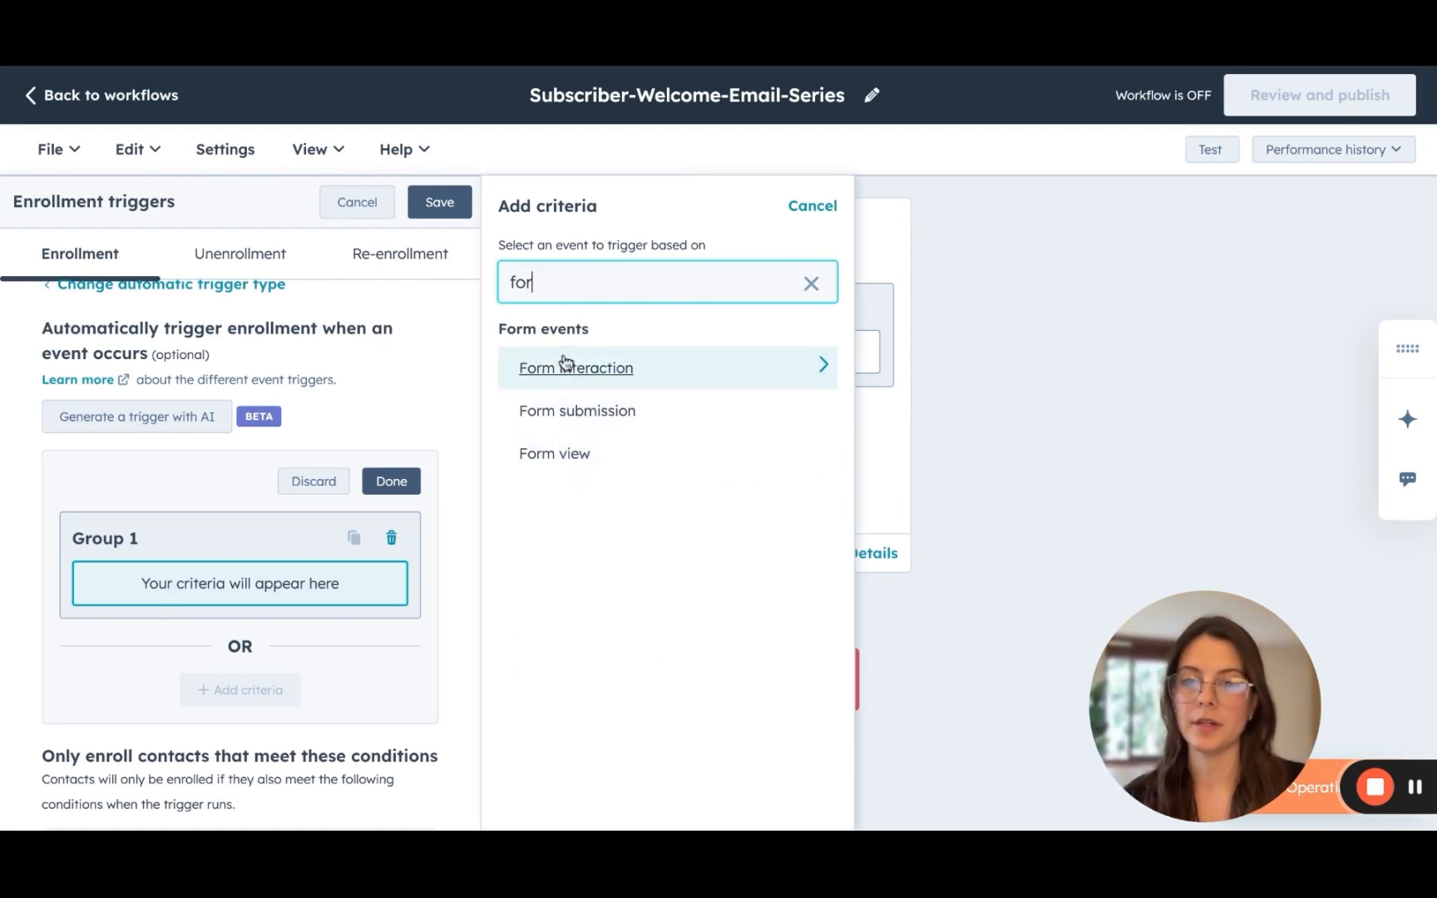
click(570, 418)
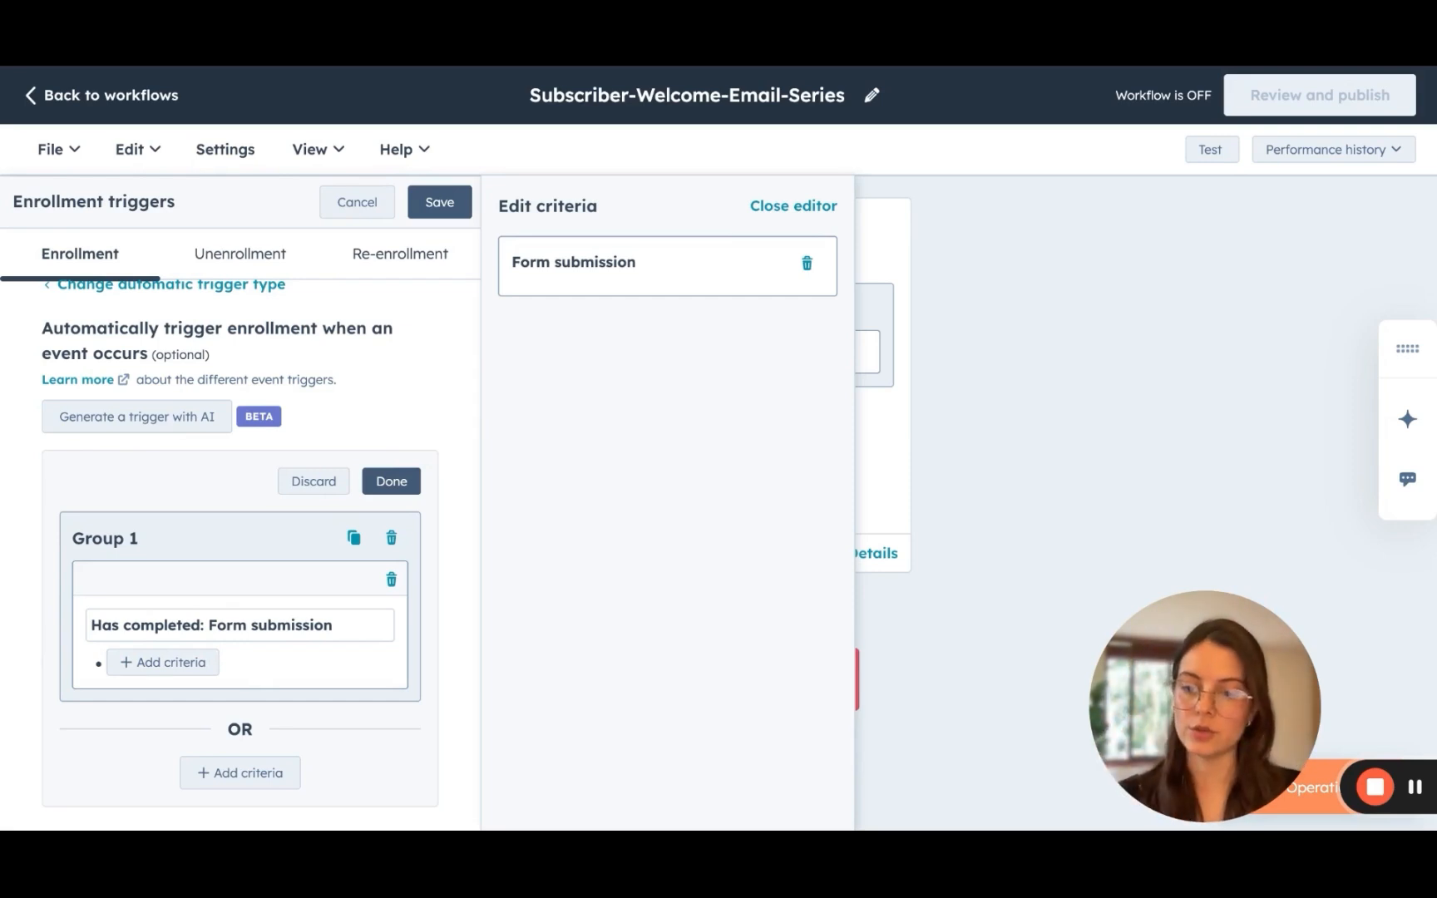
- Limit the form submission trigger to Form name is any of Subscribe to Biglytics Blog Notifications, and save the trigger
click(173, 664)
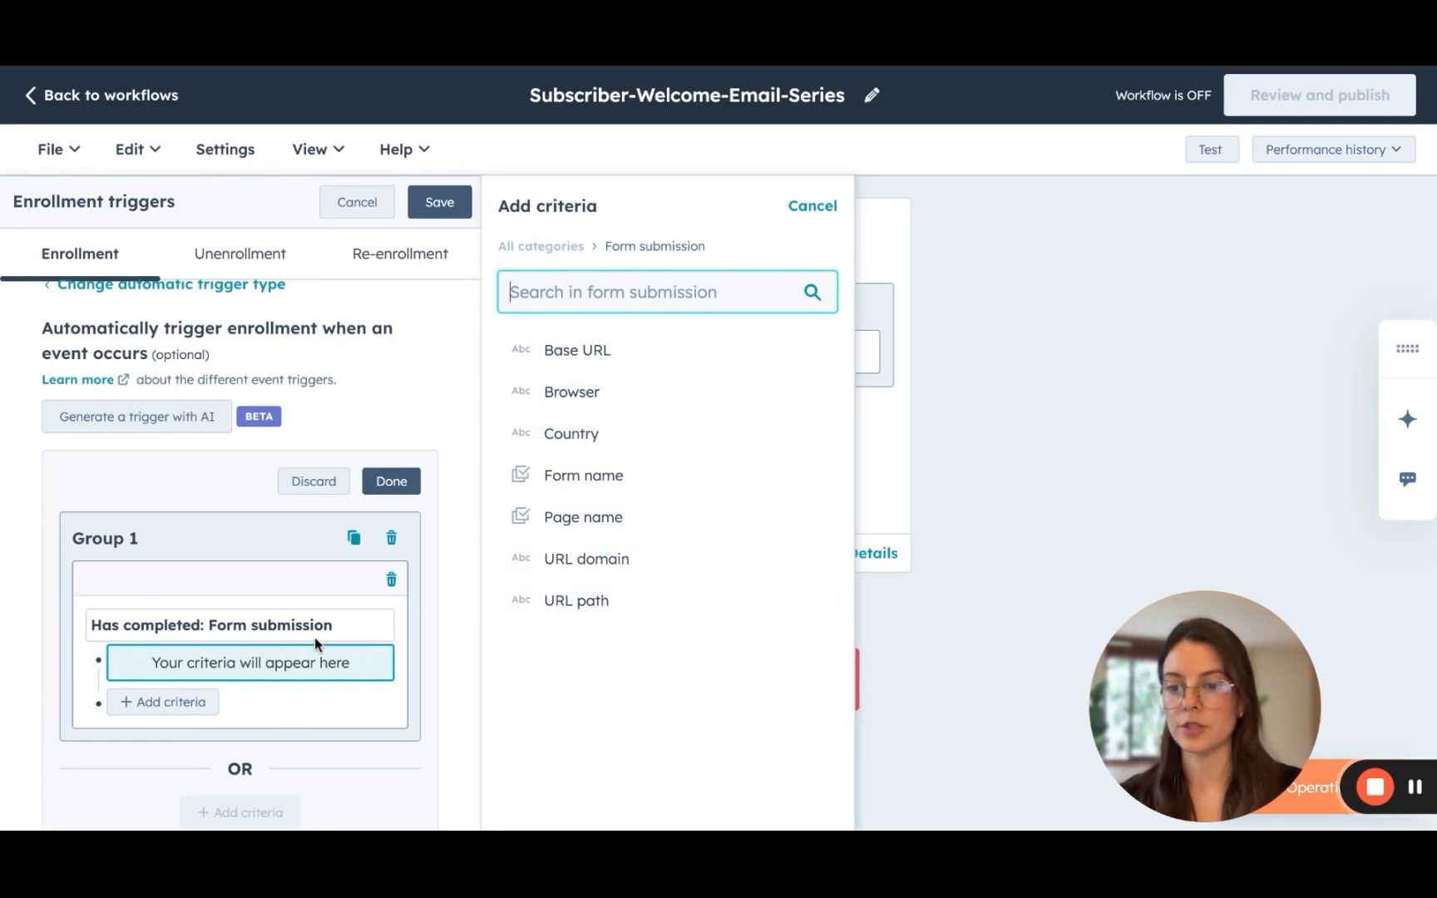
click(607, 482)
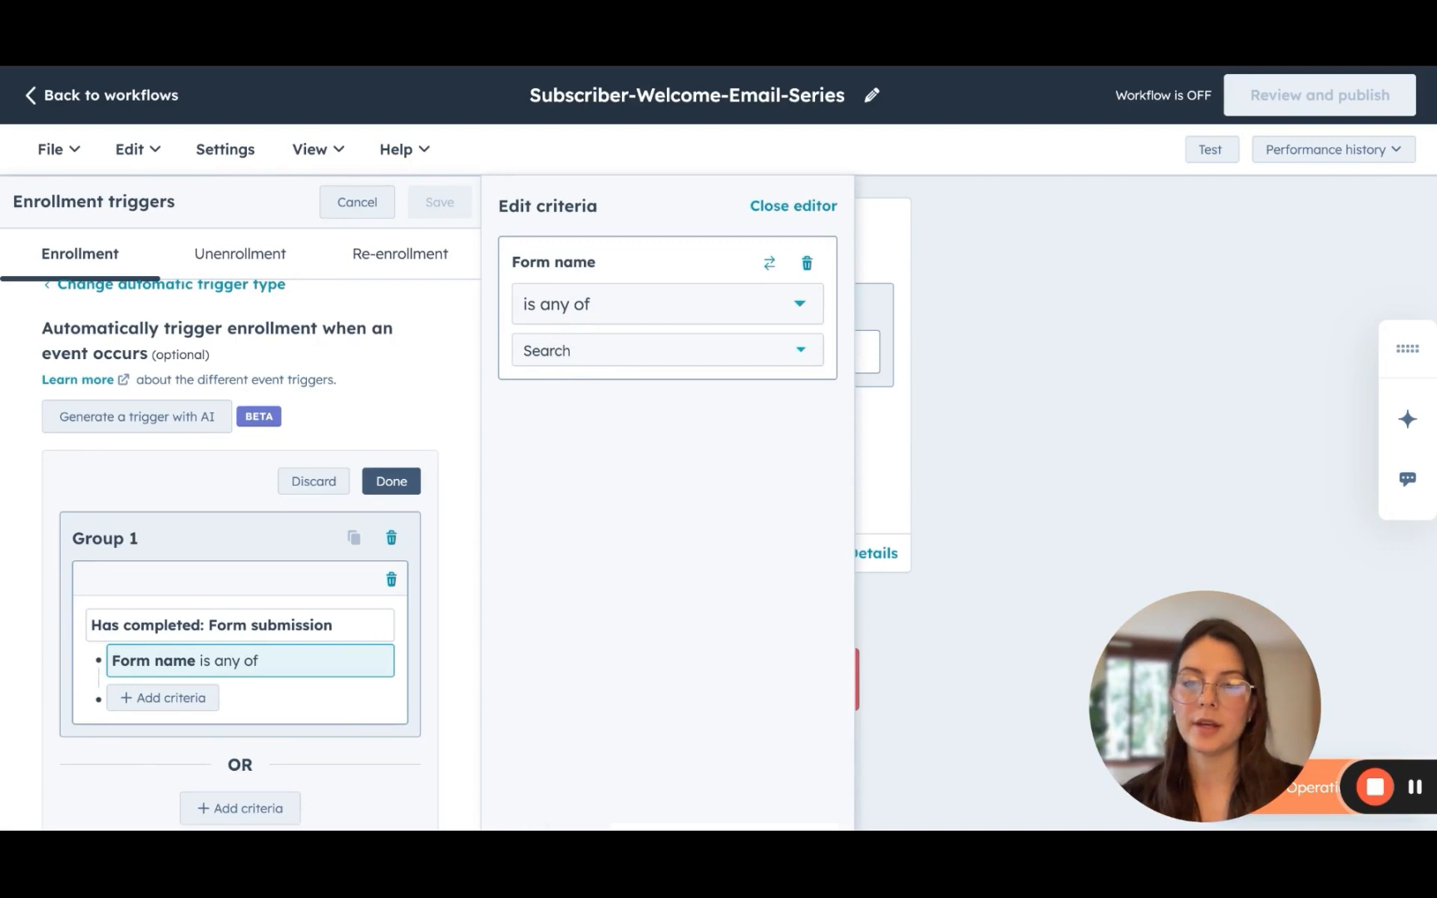
click(666, 350)
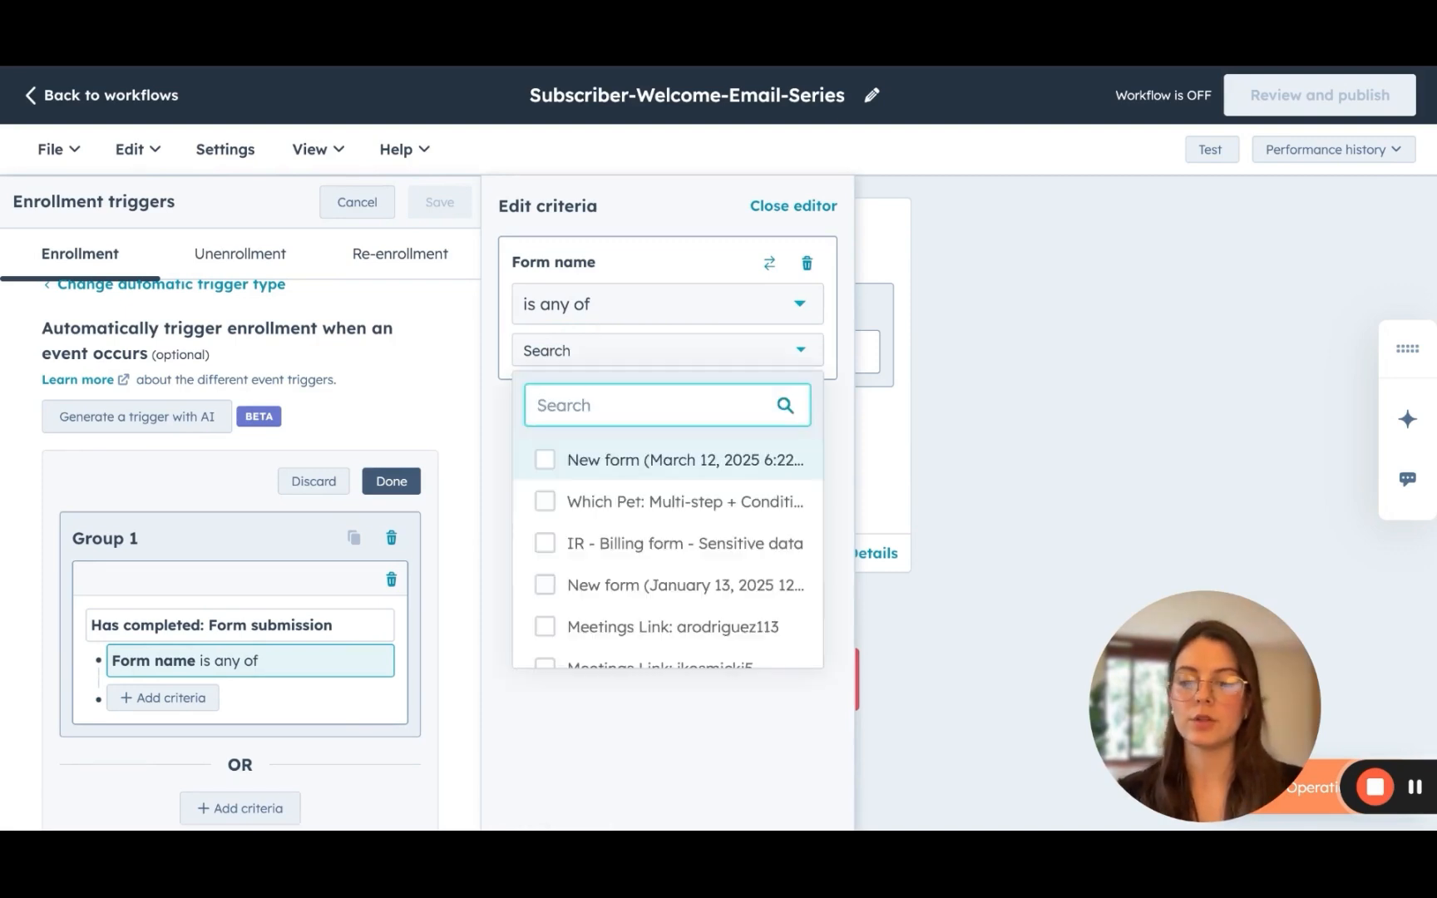
text(subsc)
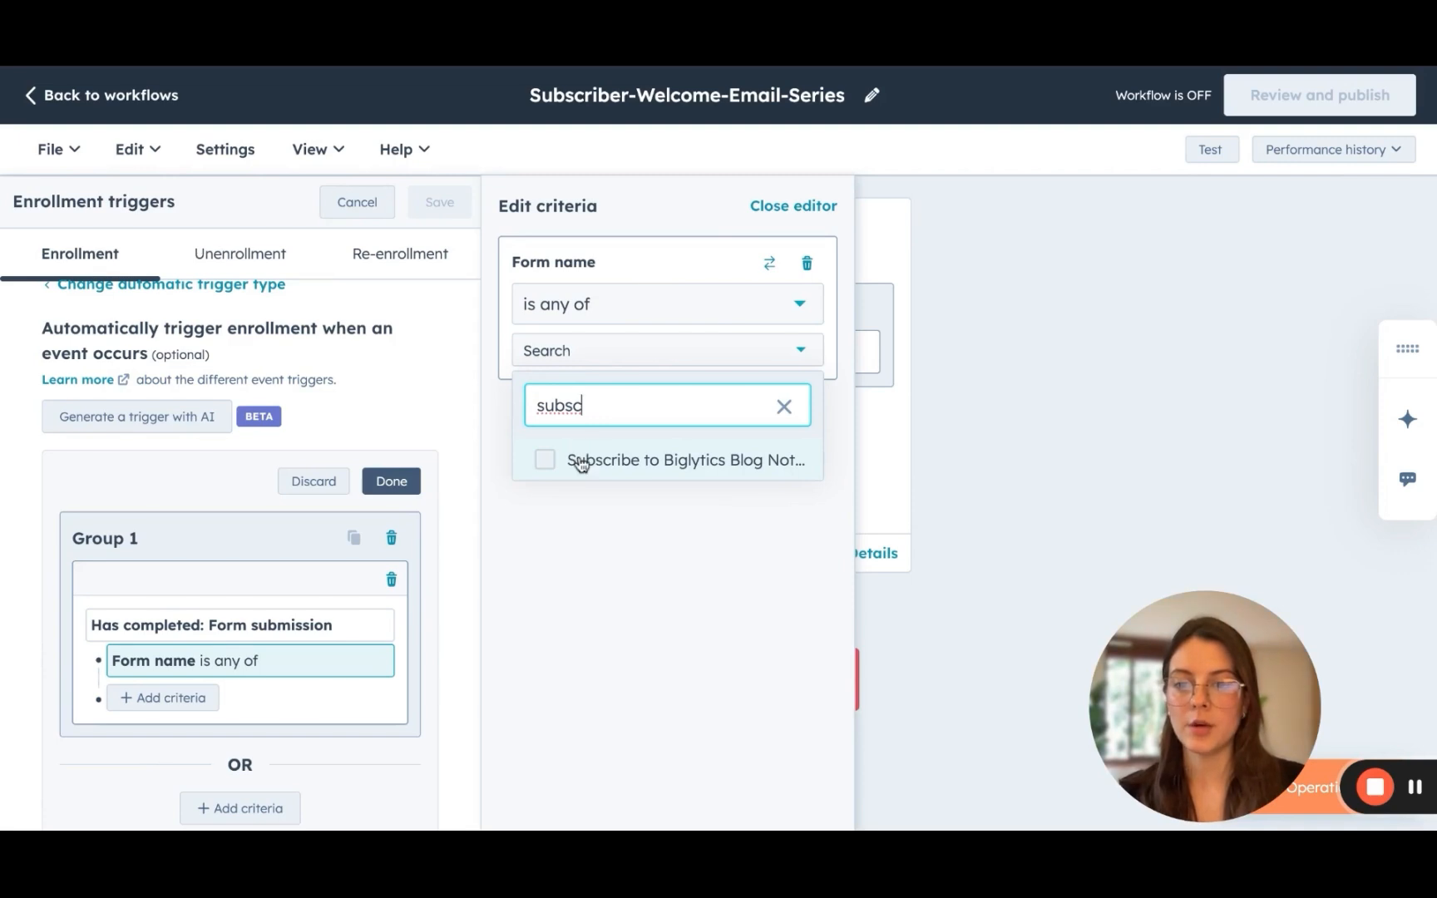
click(580, 461)
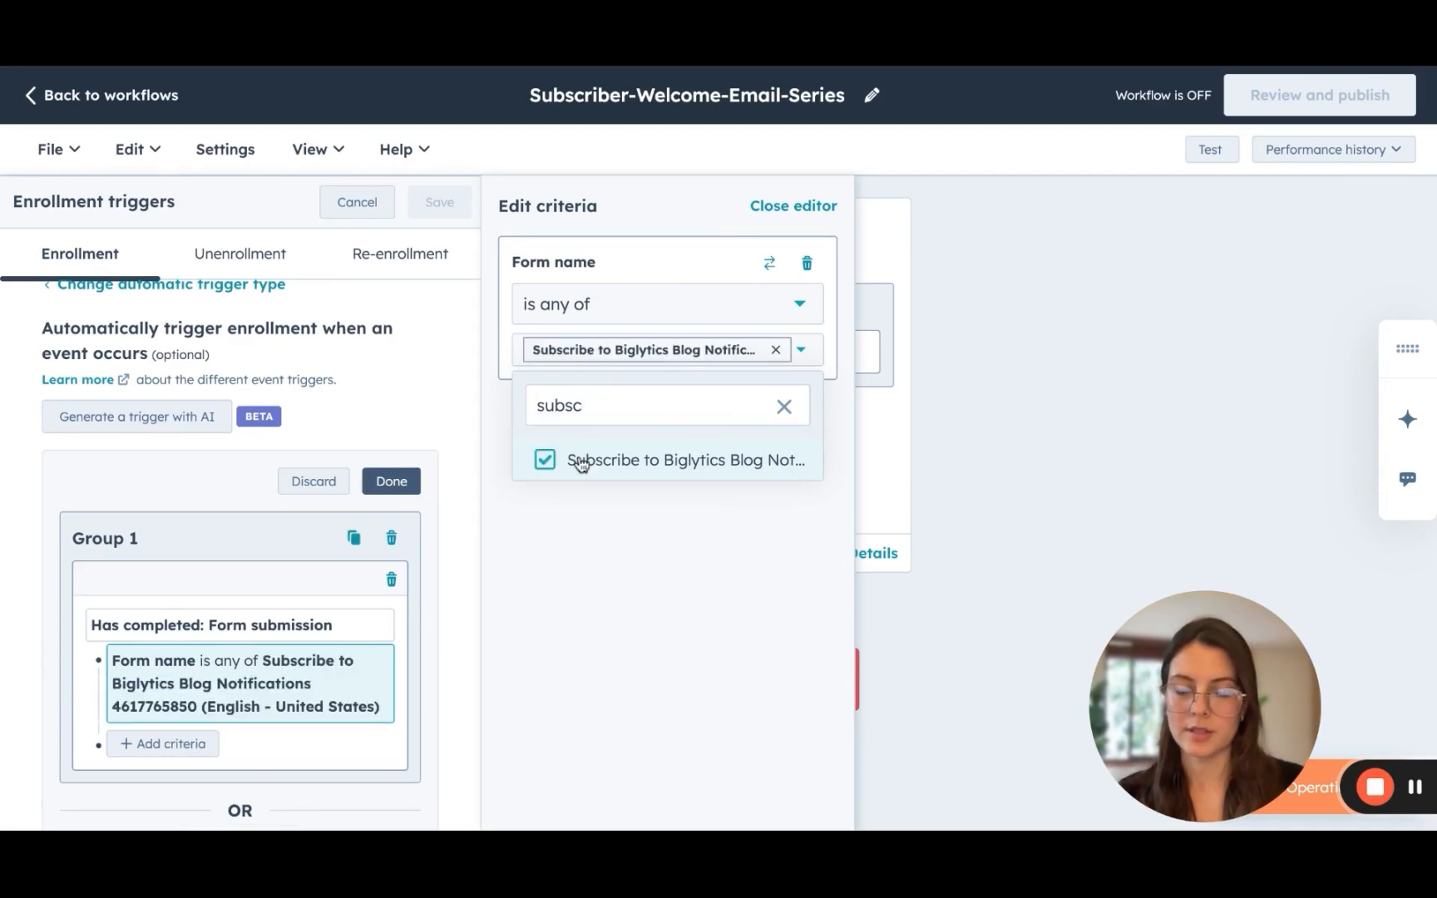
click(557, 550)
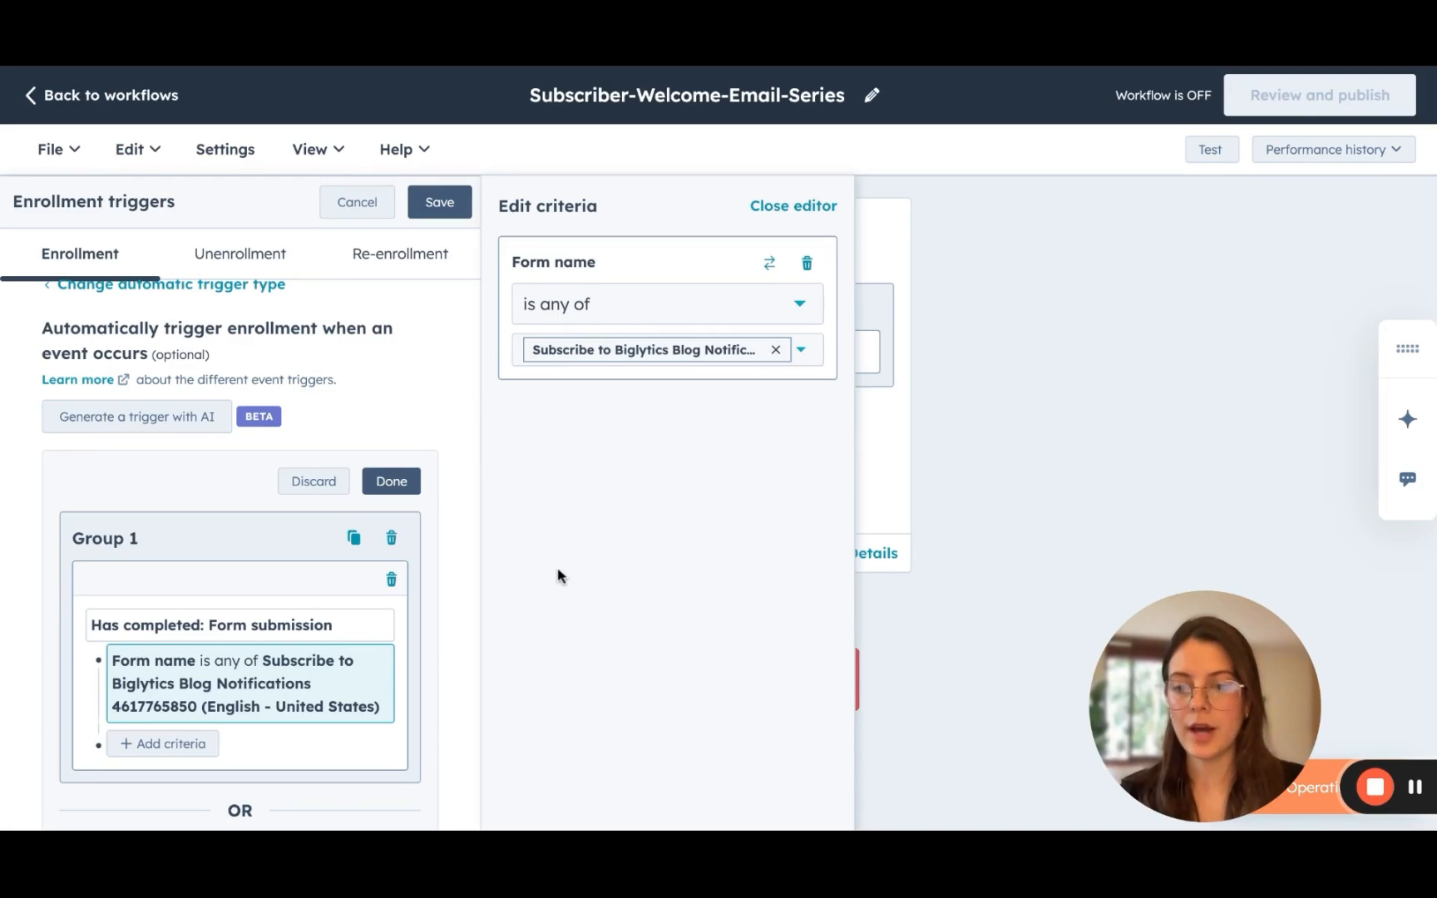
click(440, 202)
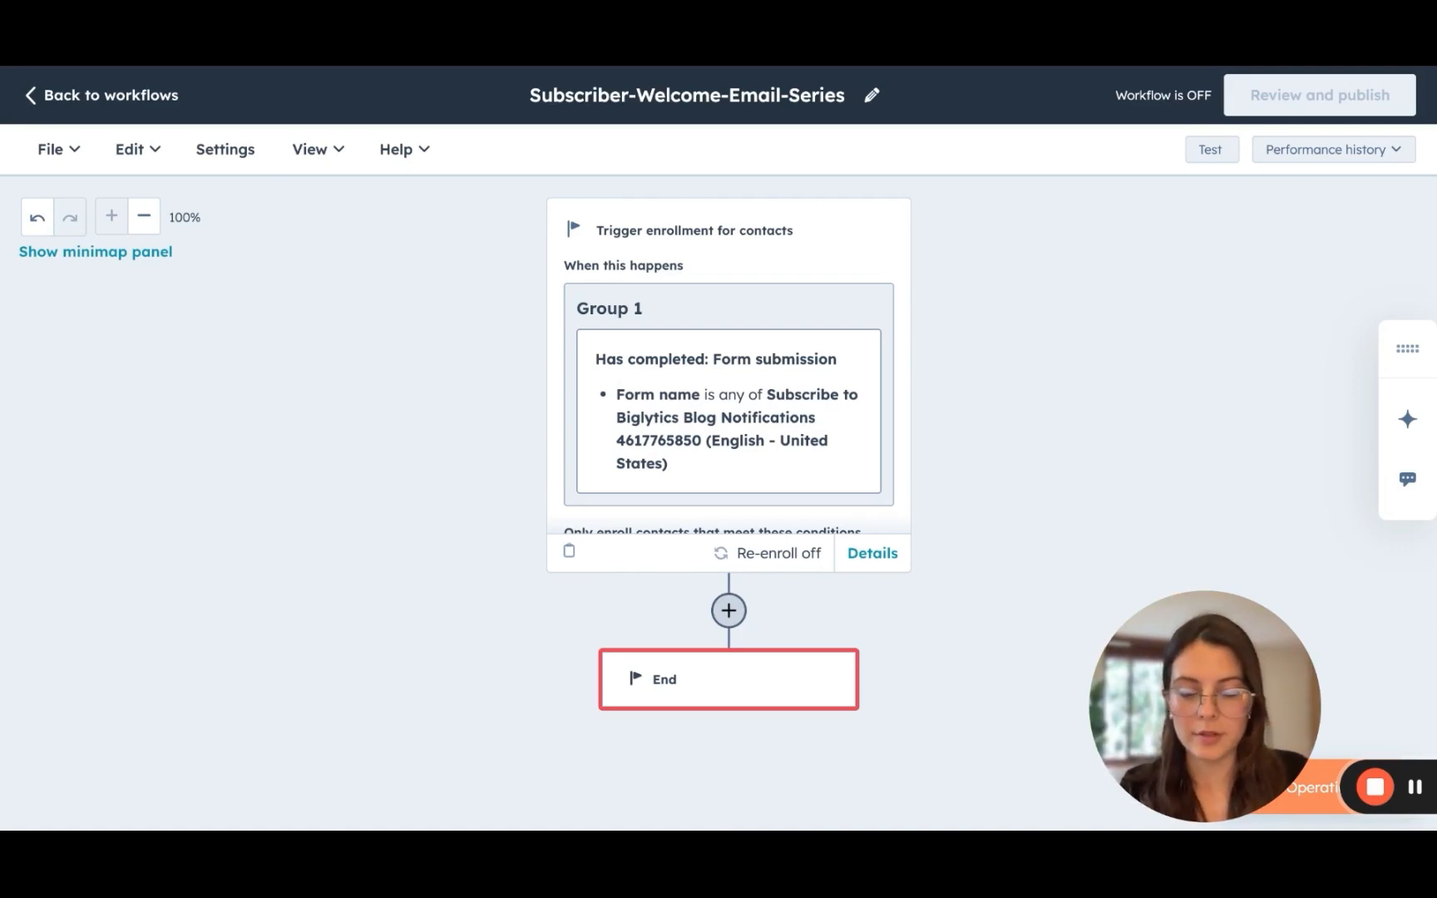
- Add a Send email action after the trigger that sends Subscriber-Email1-Welcome to the enrolled contact, and save it
scroll(529, 522, down, 1)
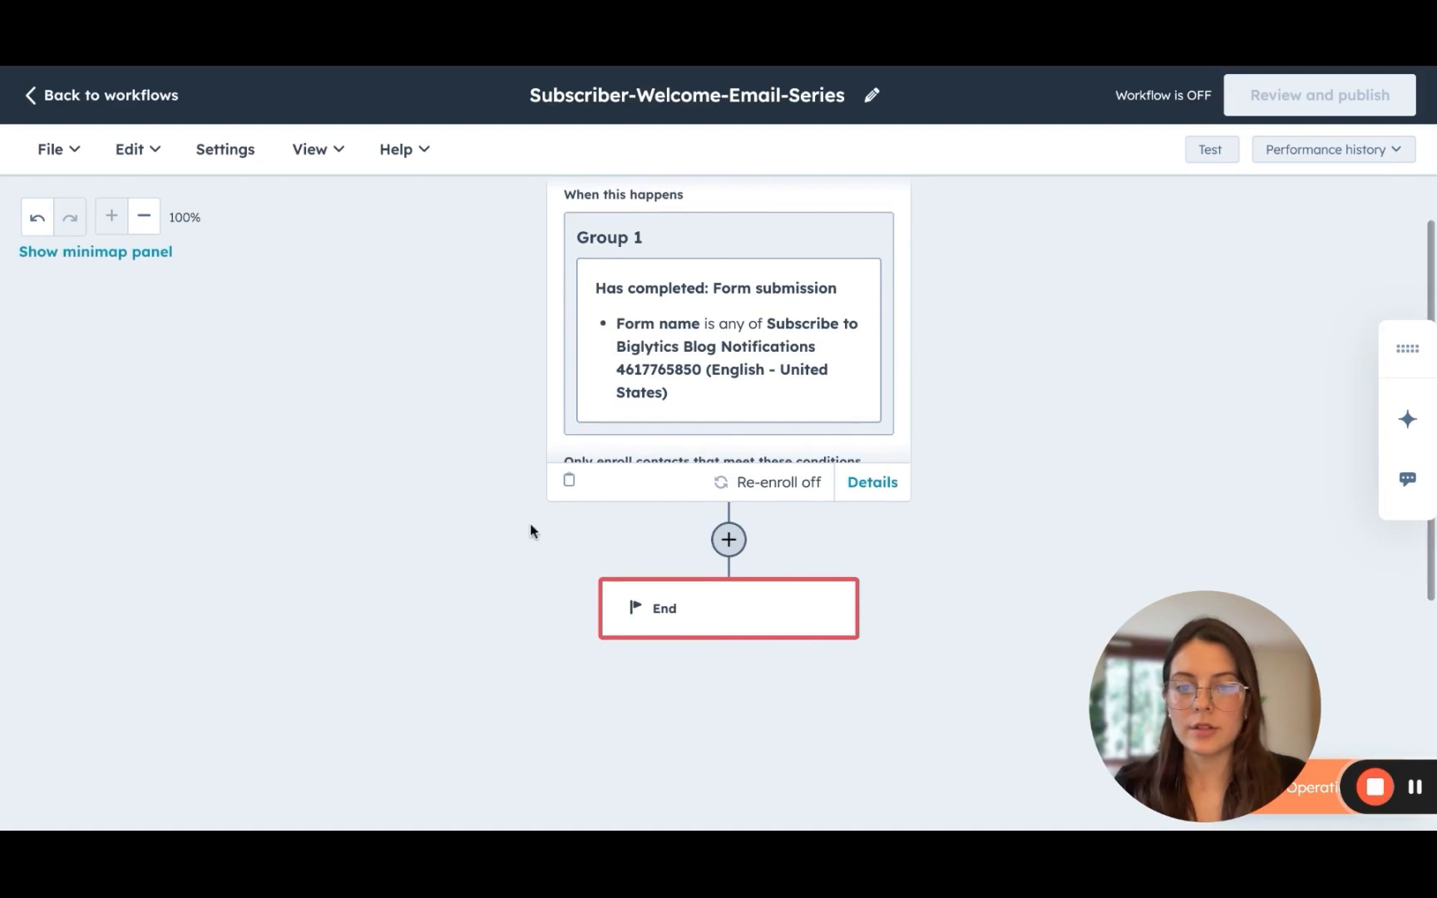
click(727, 540)
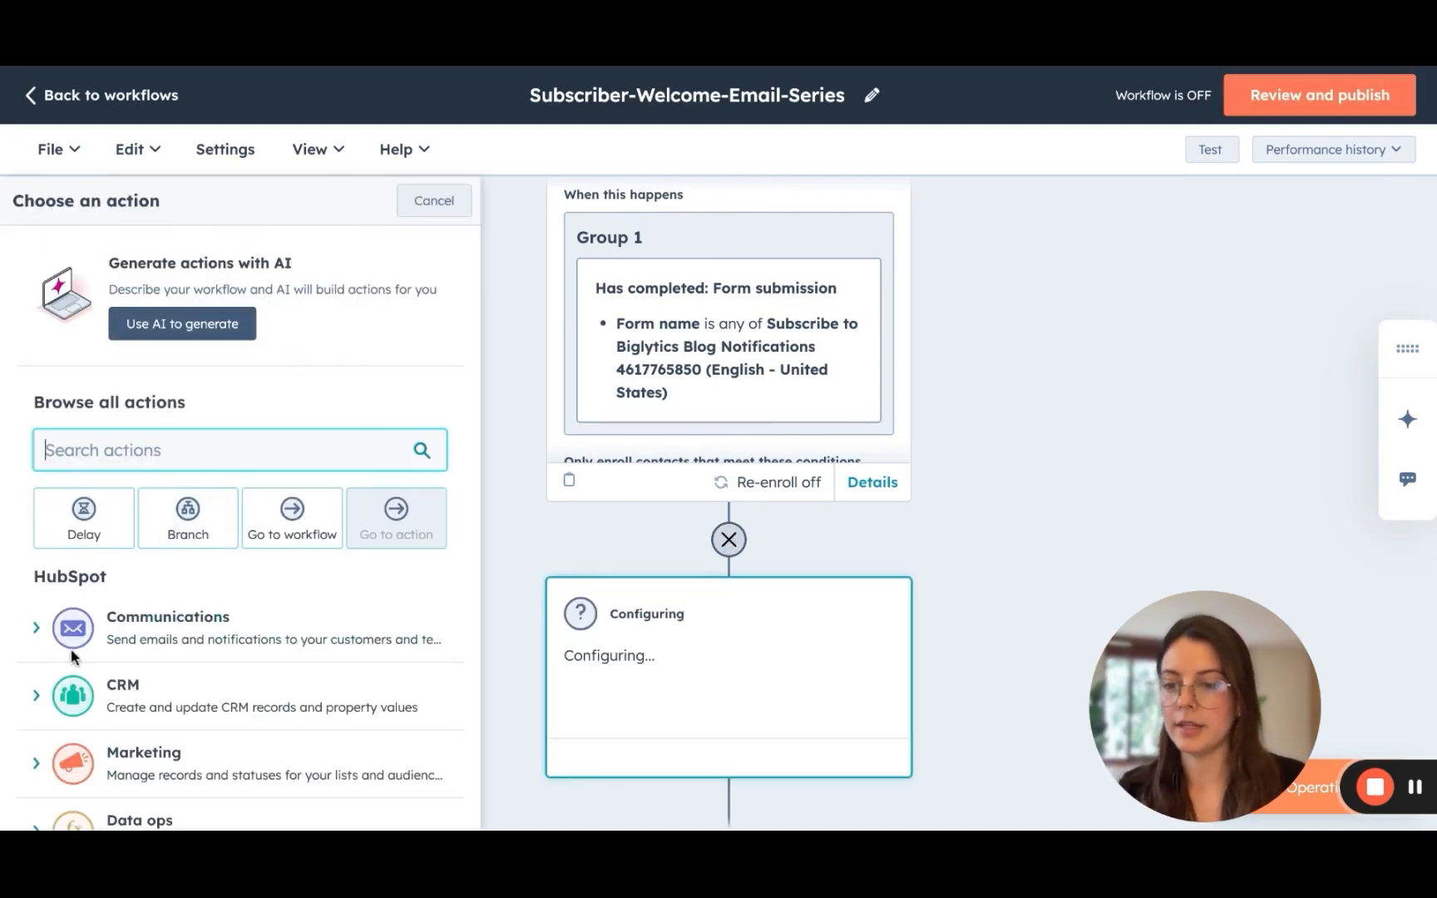
scroll(41, 604, down, 2)
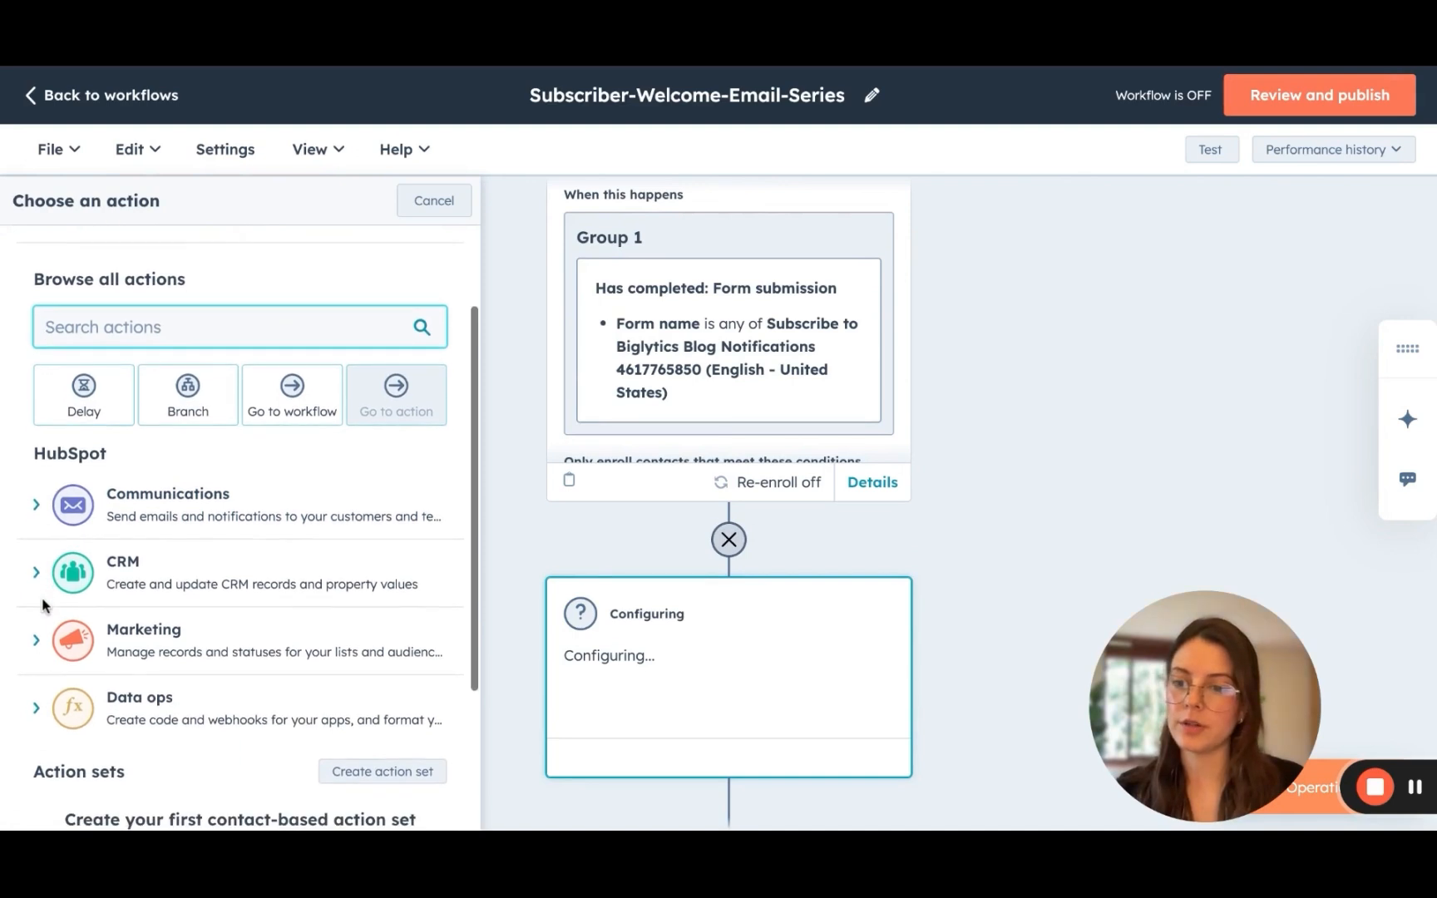
click(136, 507)
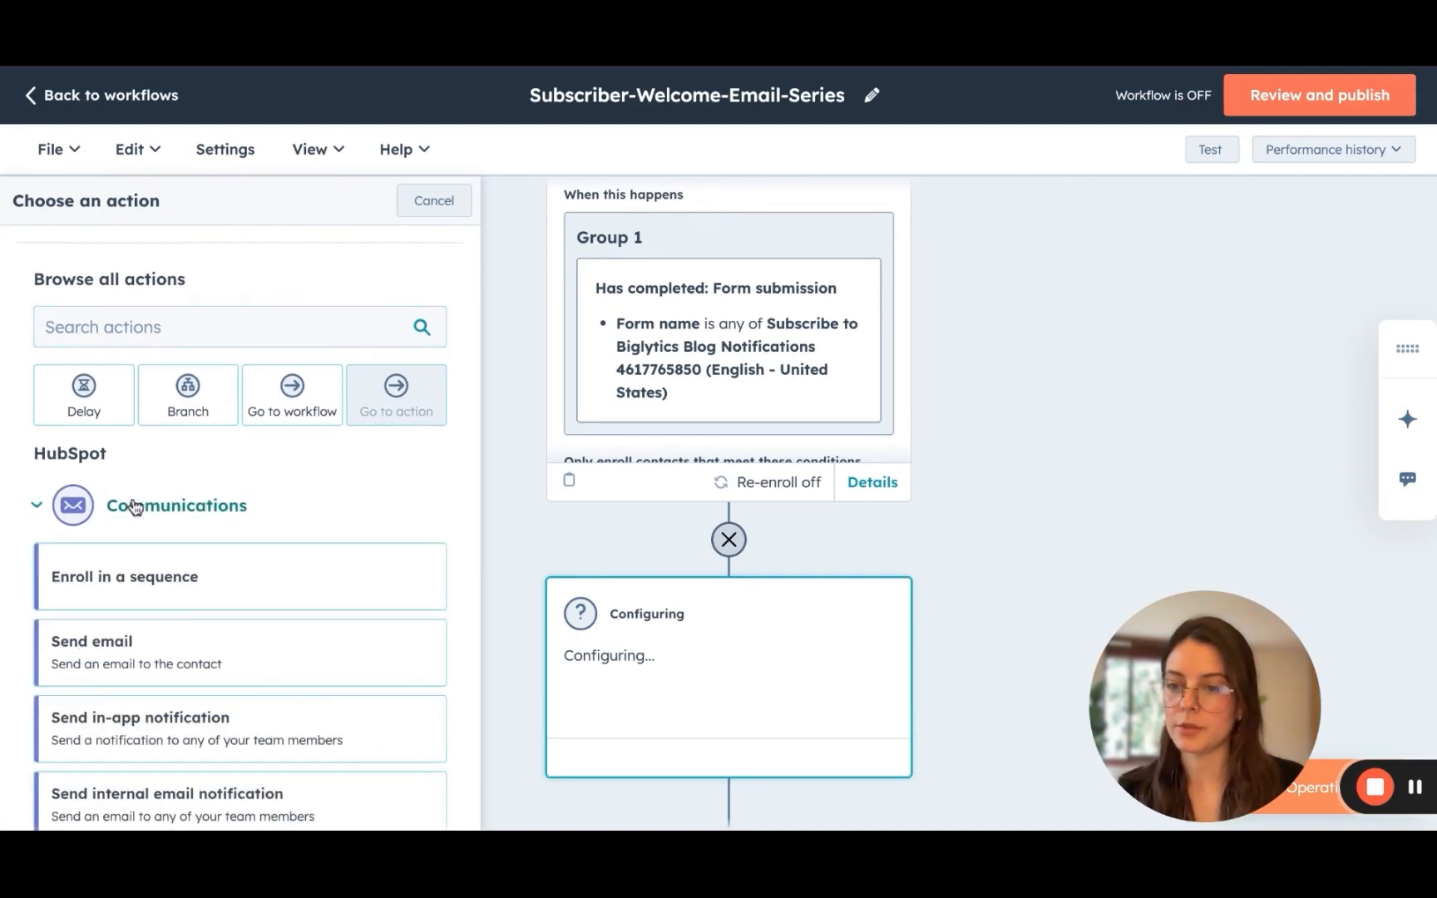
scroll(133, 505, down, 2)
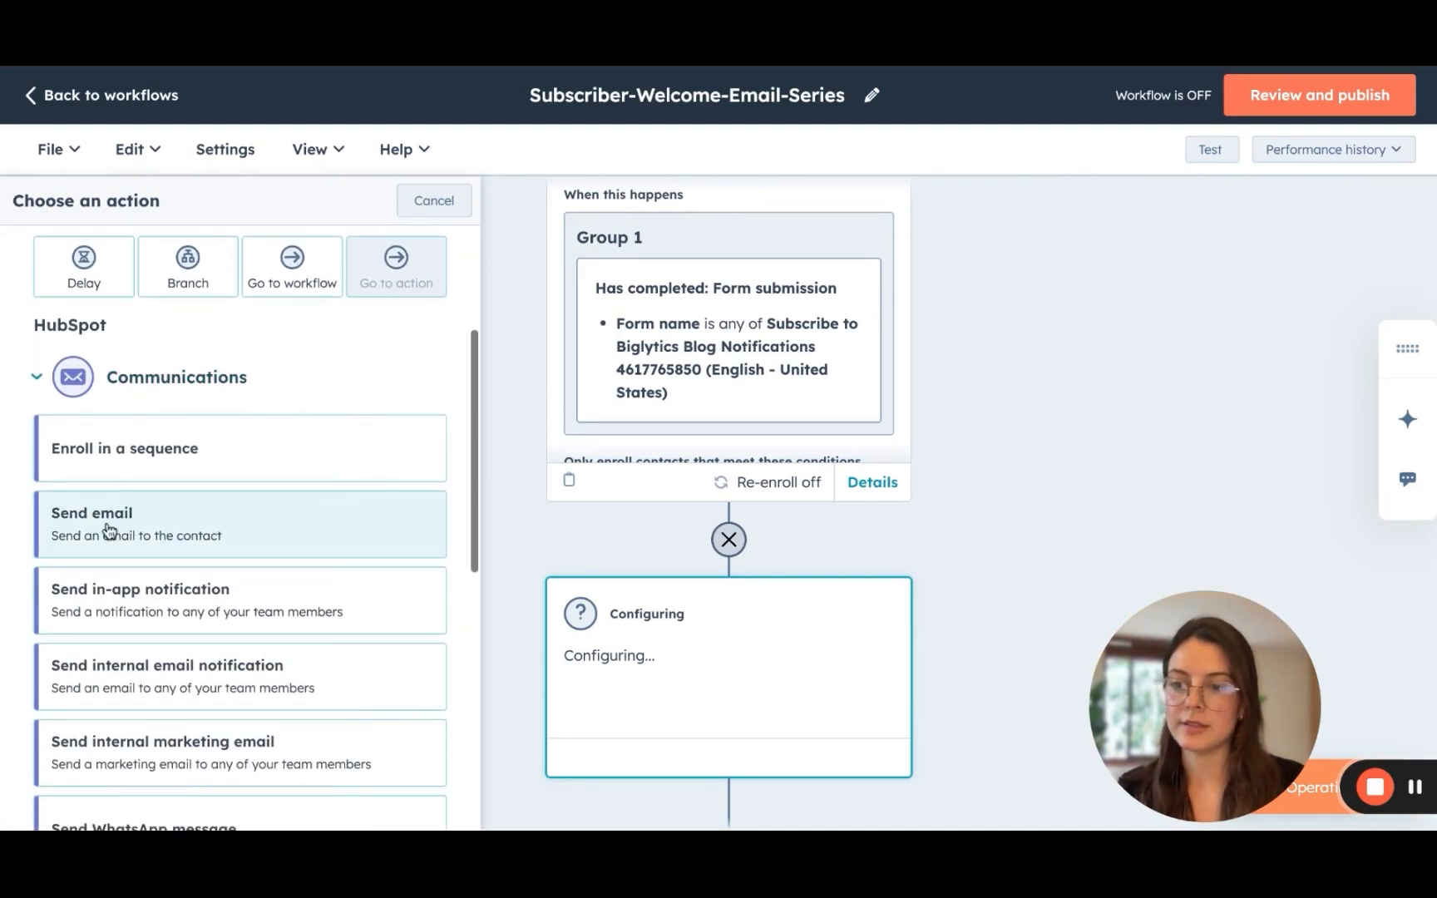
click(99, 528)
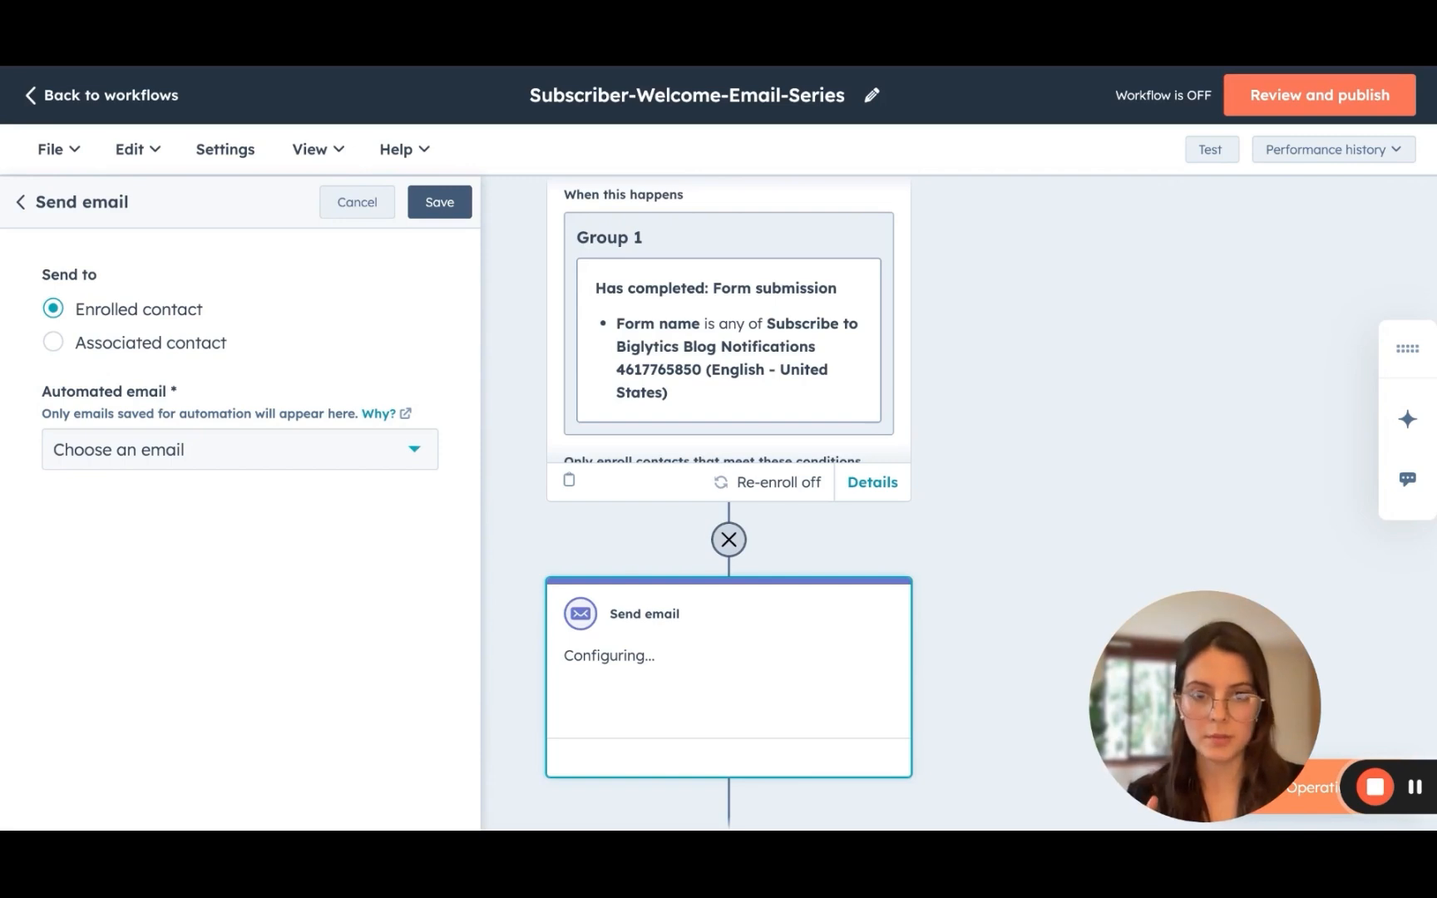
click(127, 455)
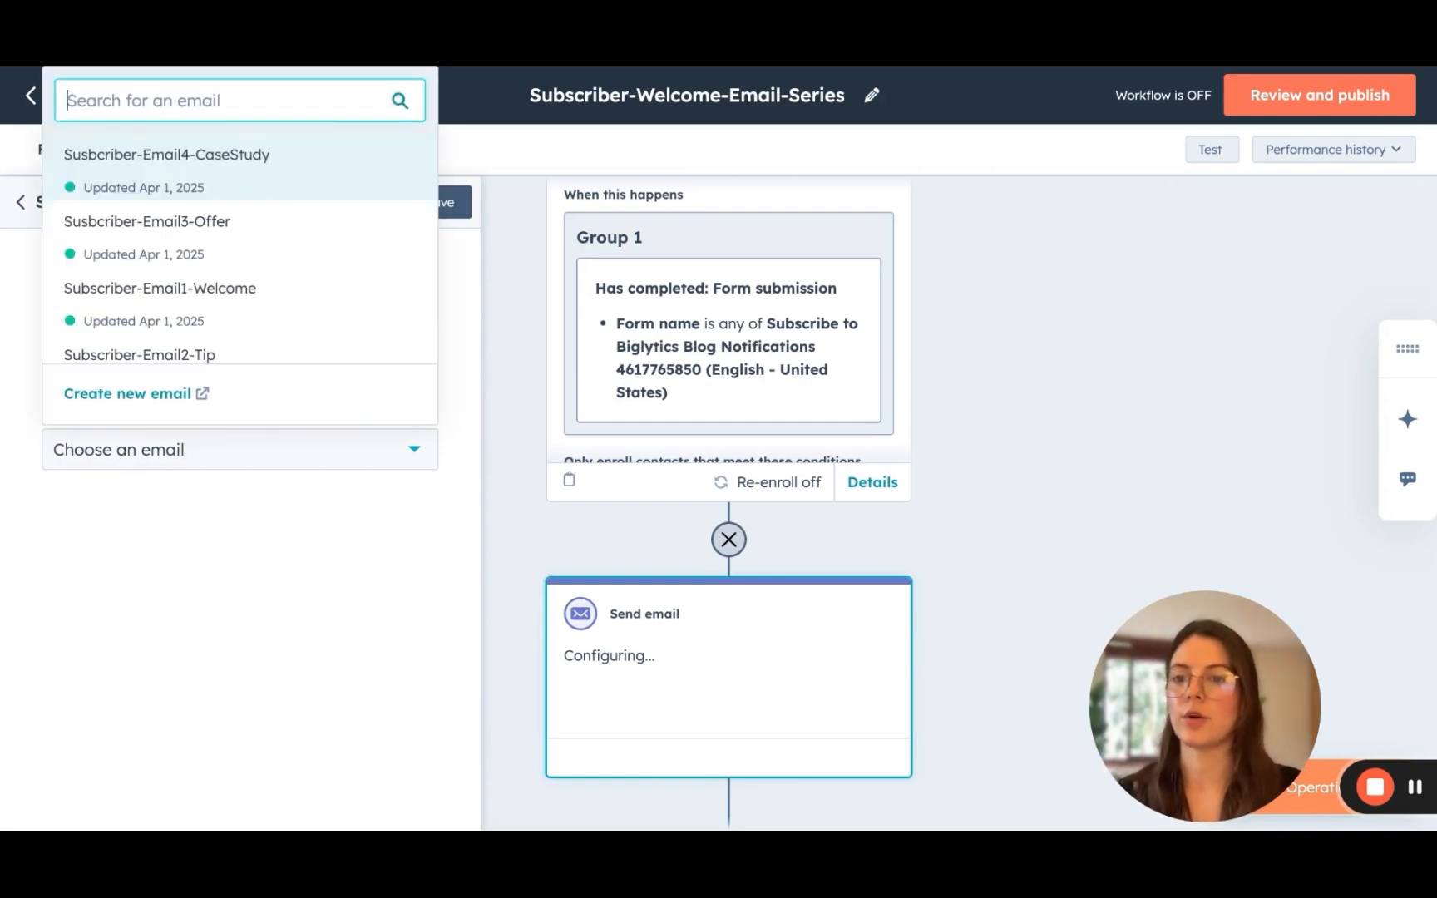
click(162, 304)
mouse_move(164, 472)
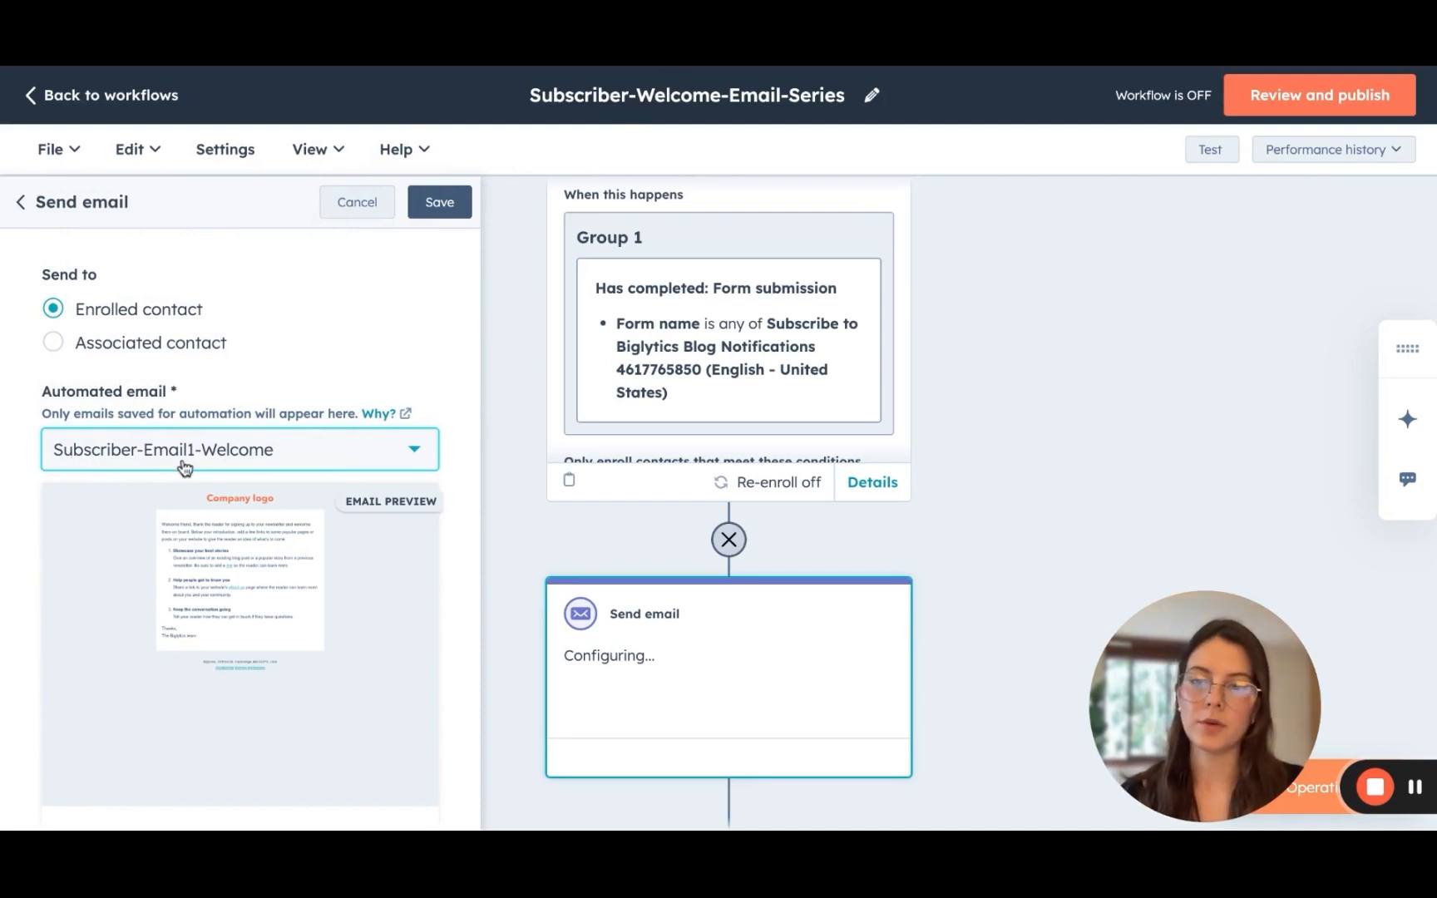
click(436, 213)
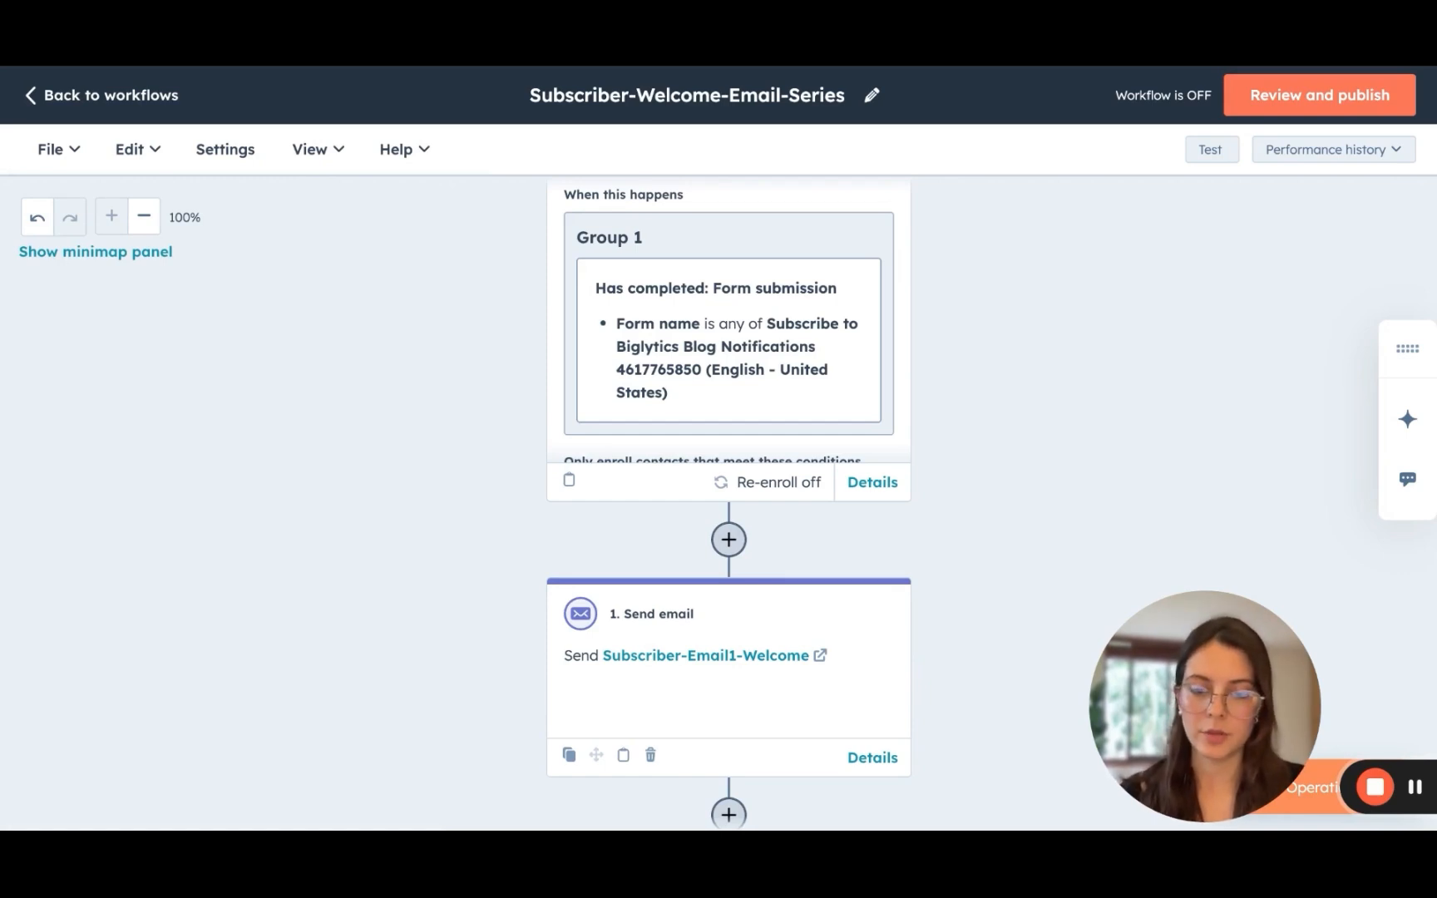
- Add a Delay action after the Subscriber-Email1-Welcome email, set for a set amount of time of 5 days, and save it
scroll(728, 499, down, 3)
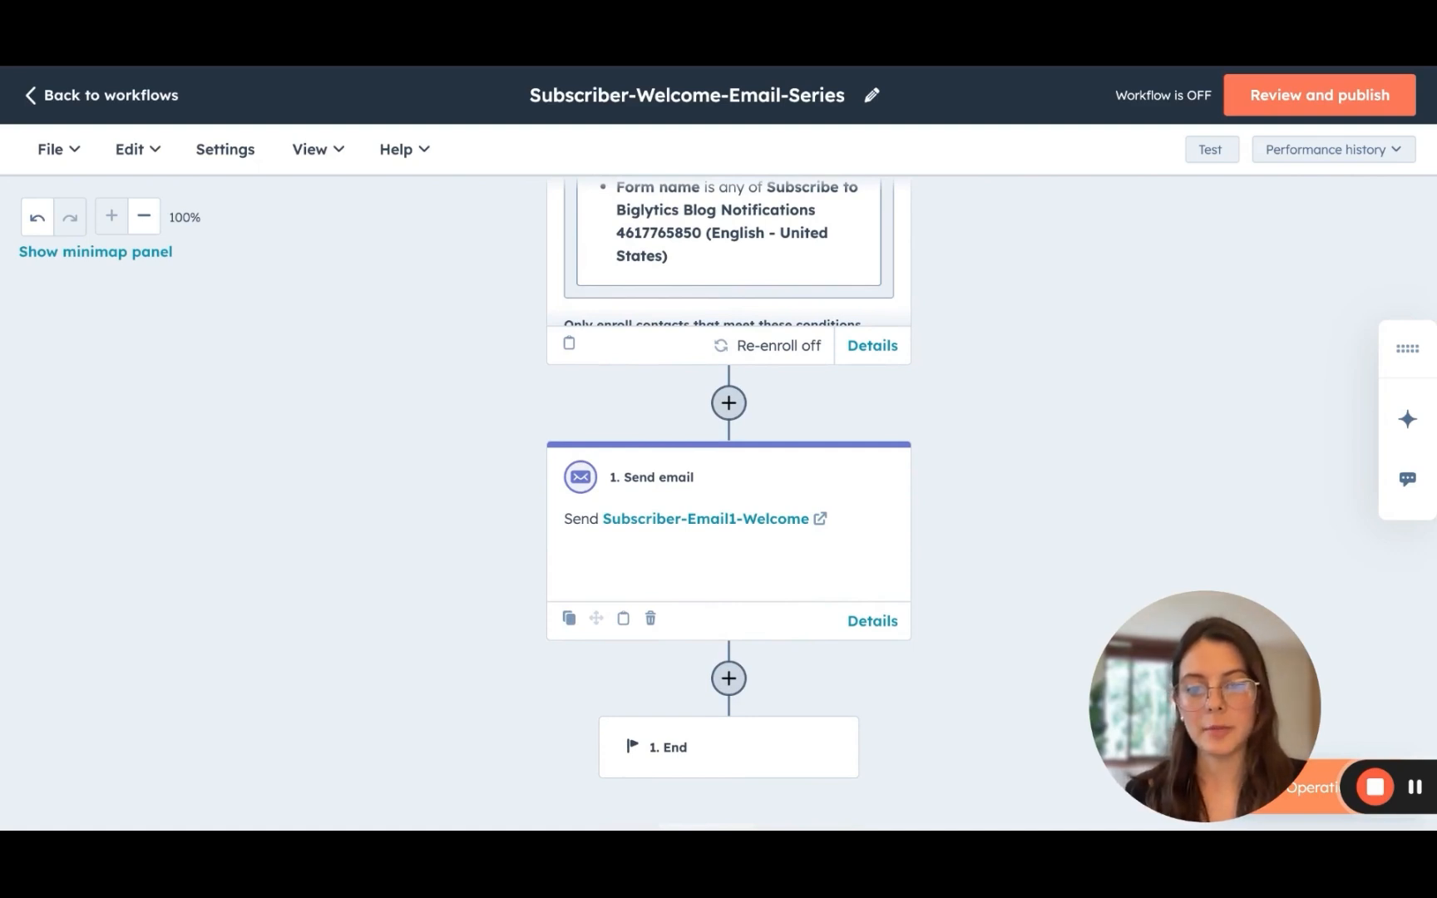
scroll(750, 557, down, 2)
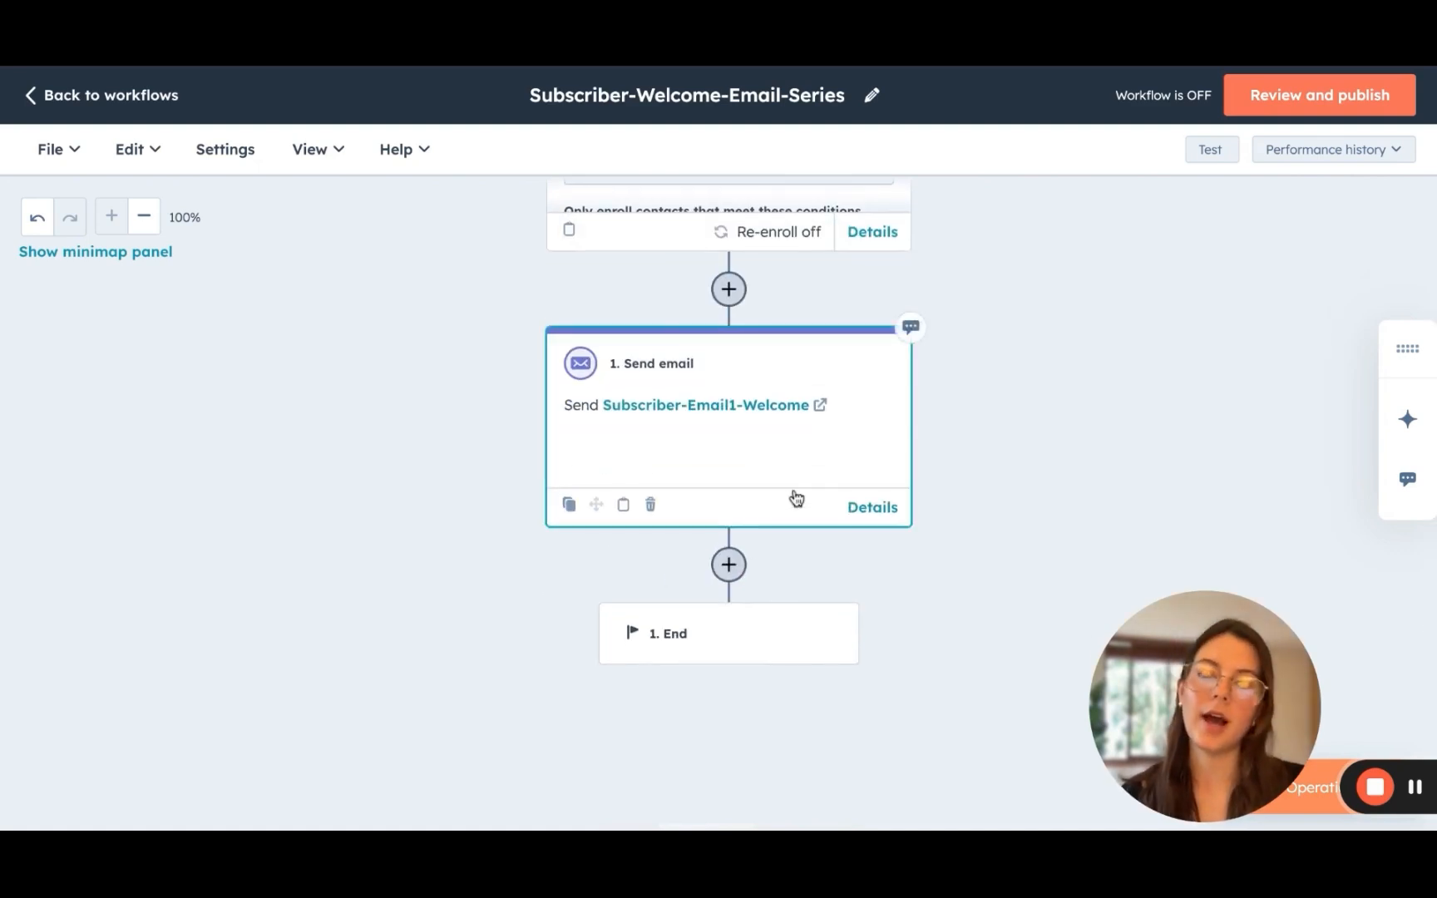
click(729, 567)
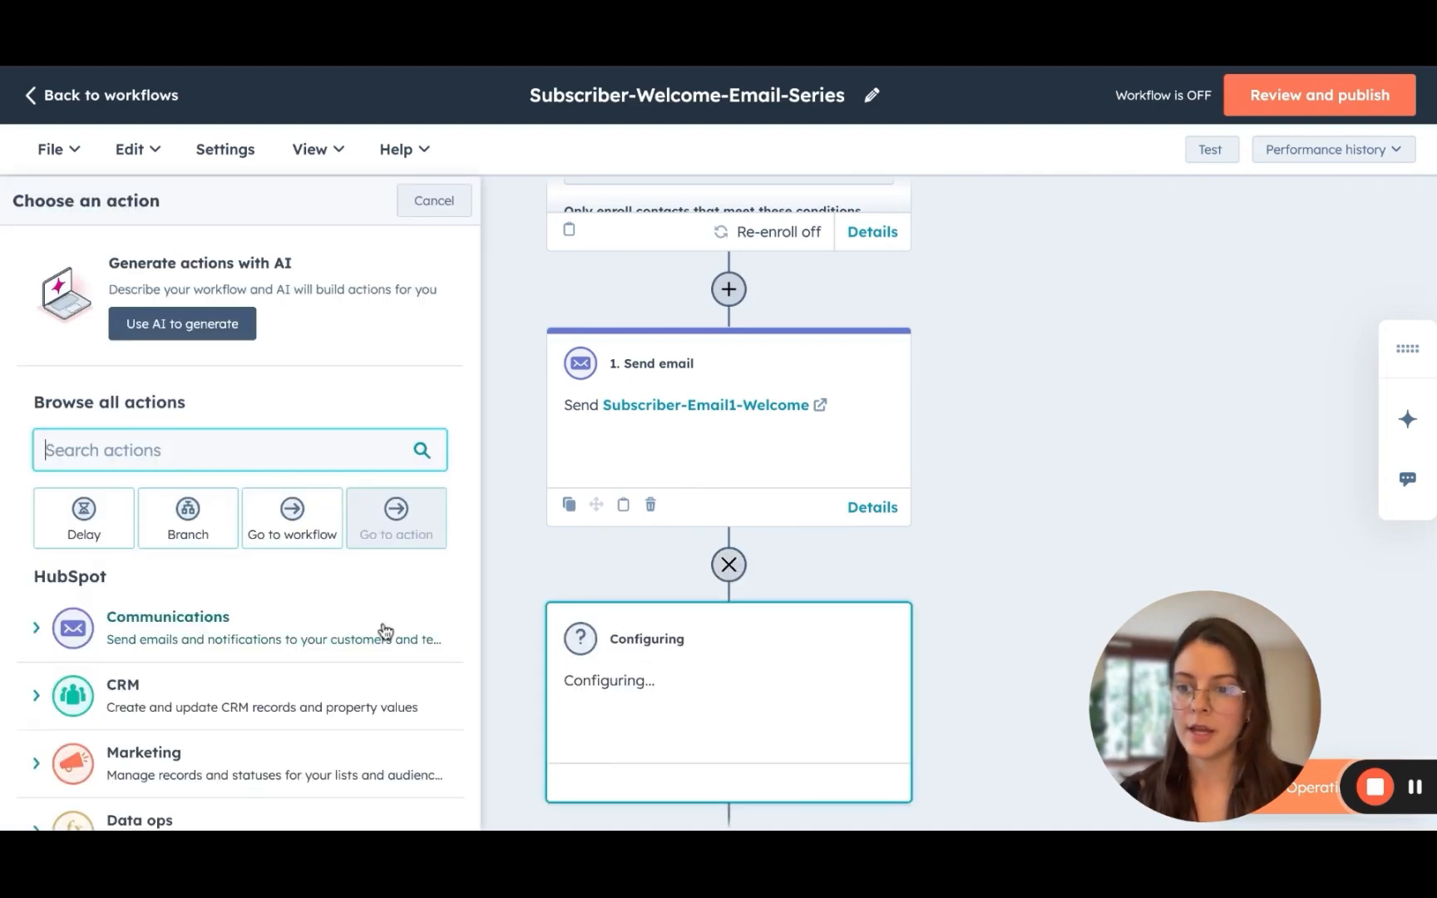
click(78, 517)
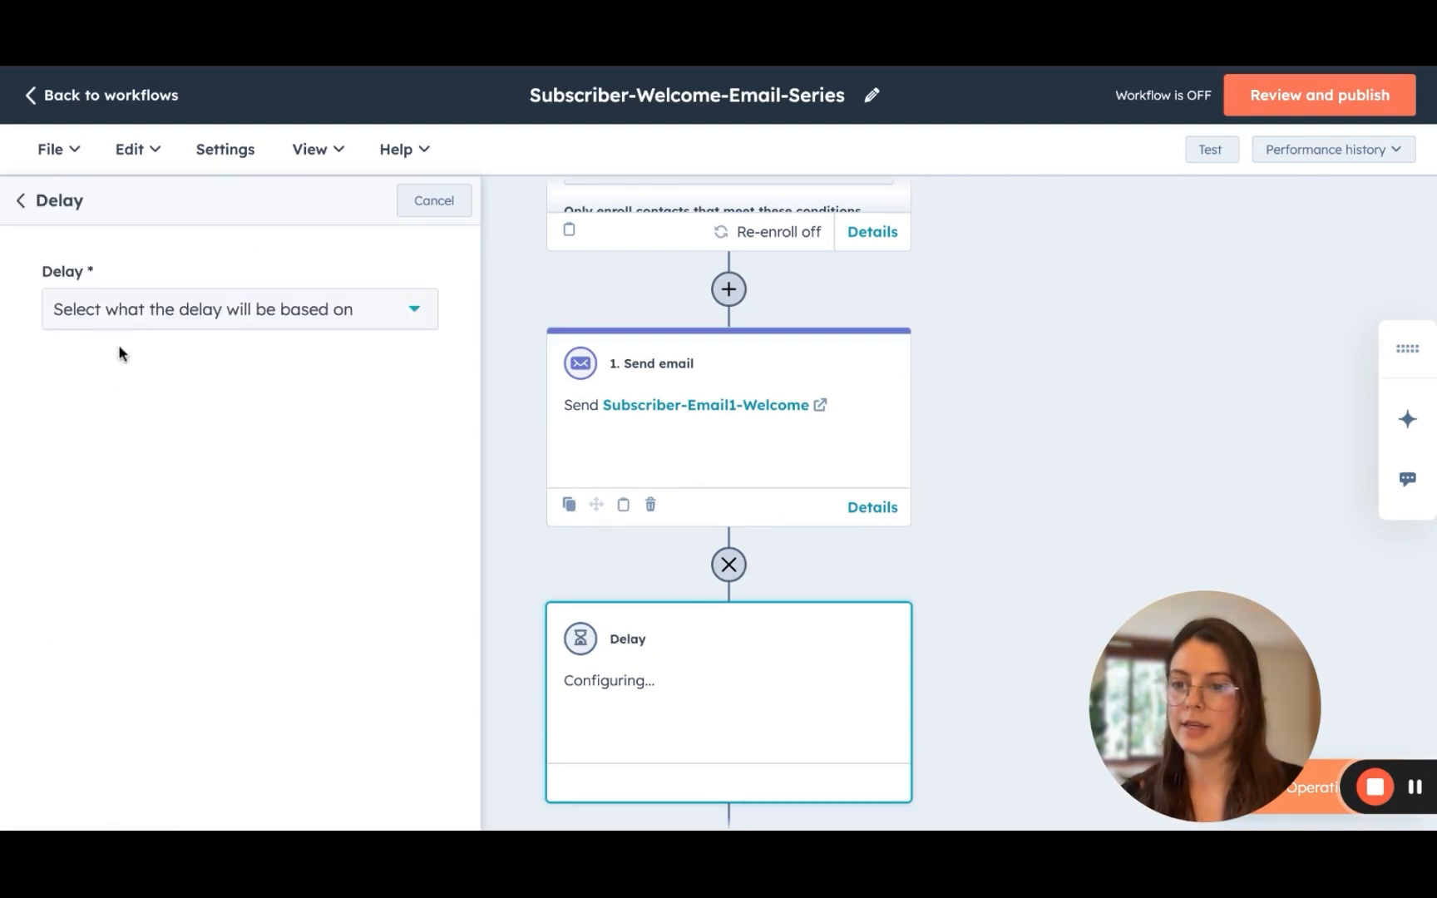
click(127, 314)
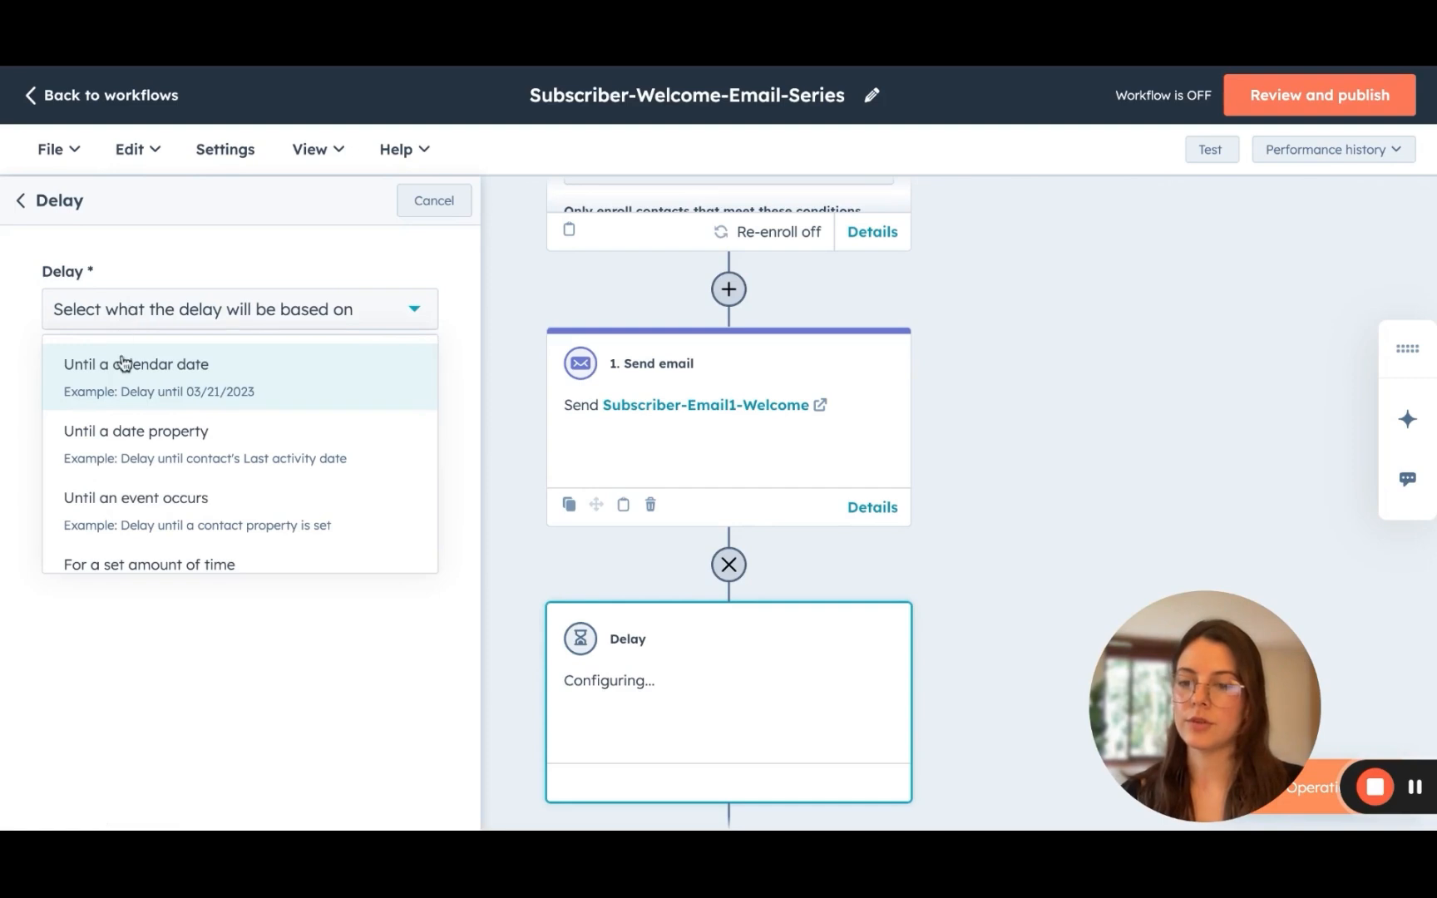
scroll(134, 420, down, 3)
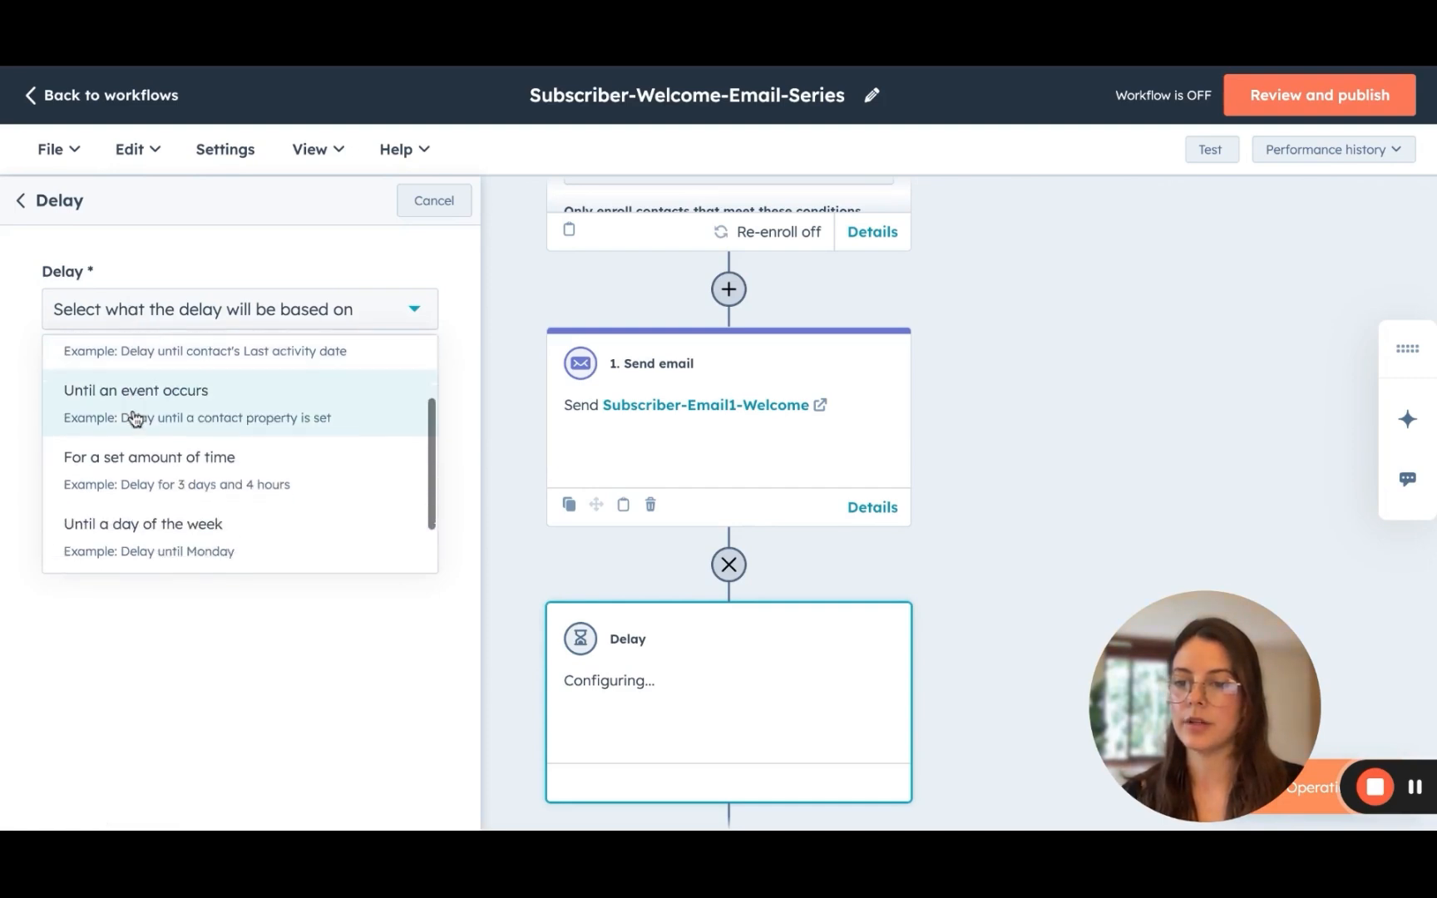
click(145, 468)
click(100, 458)
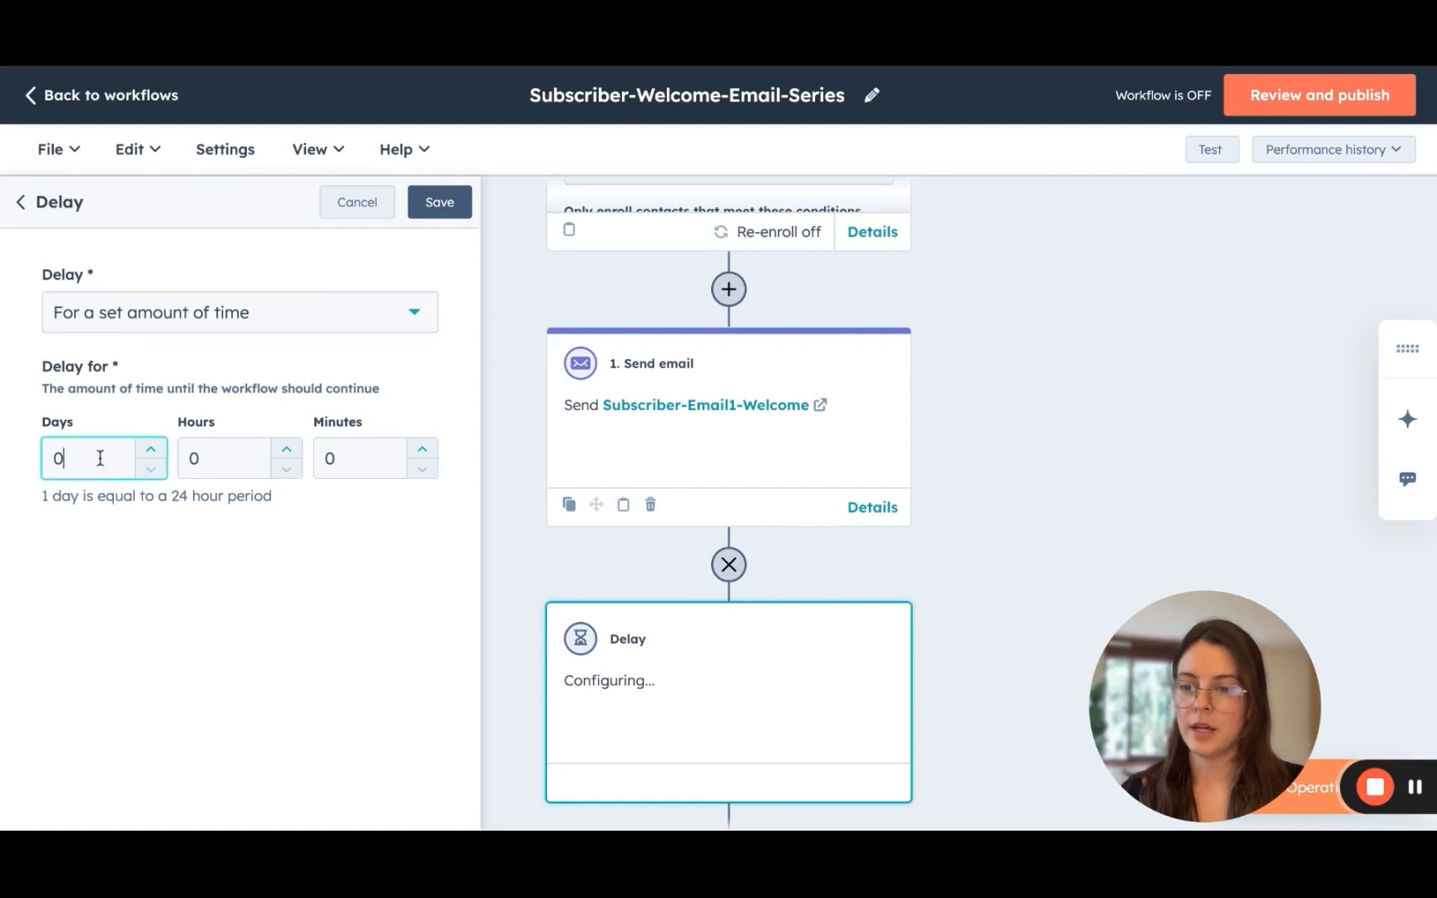
double_click(100, 458)
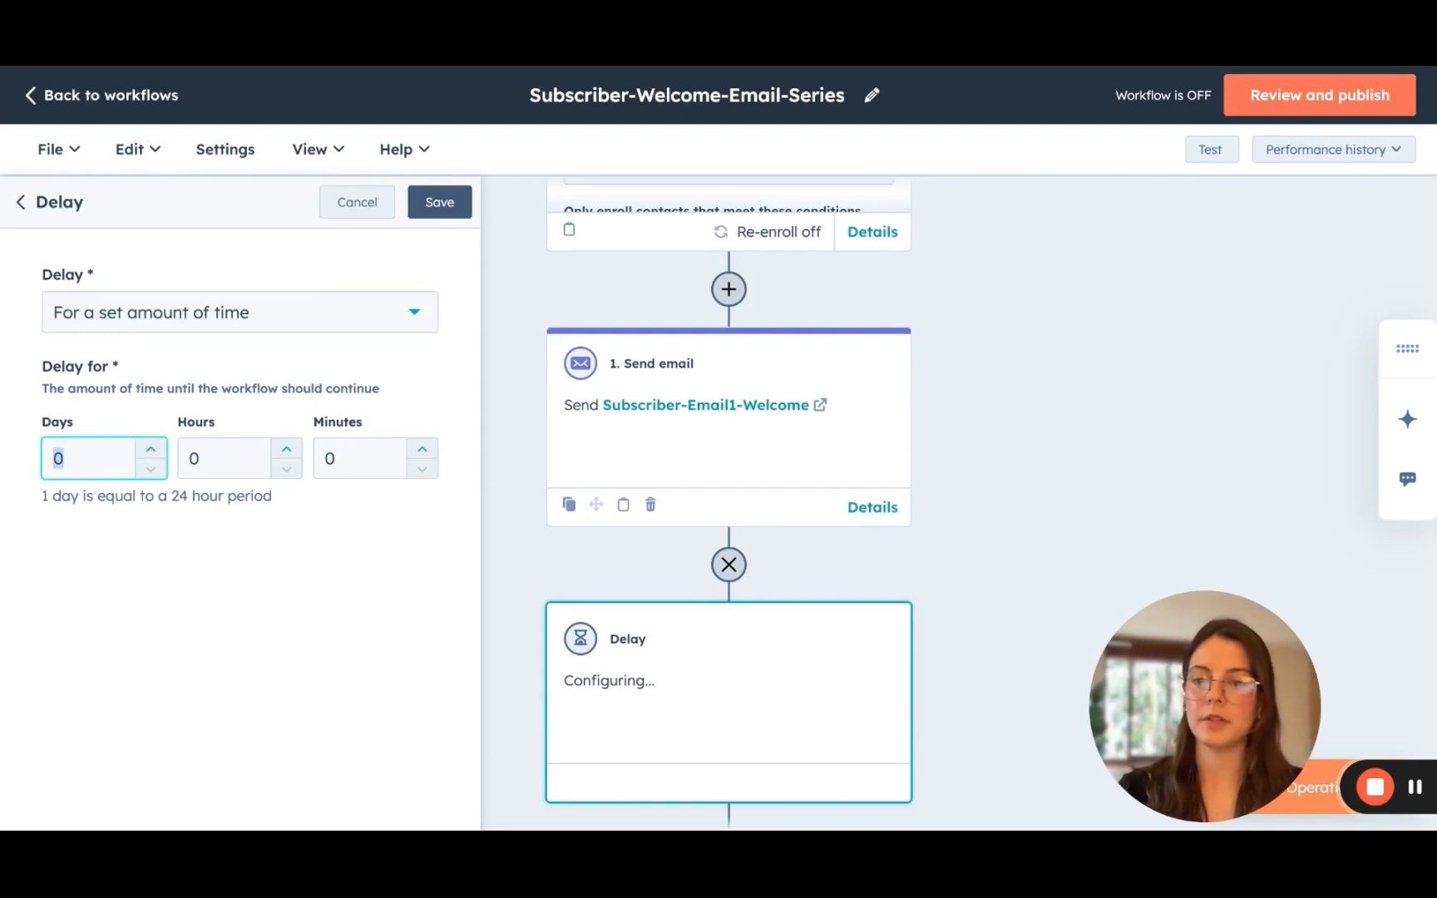
text(5)
click(96, 559)
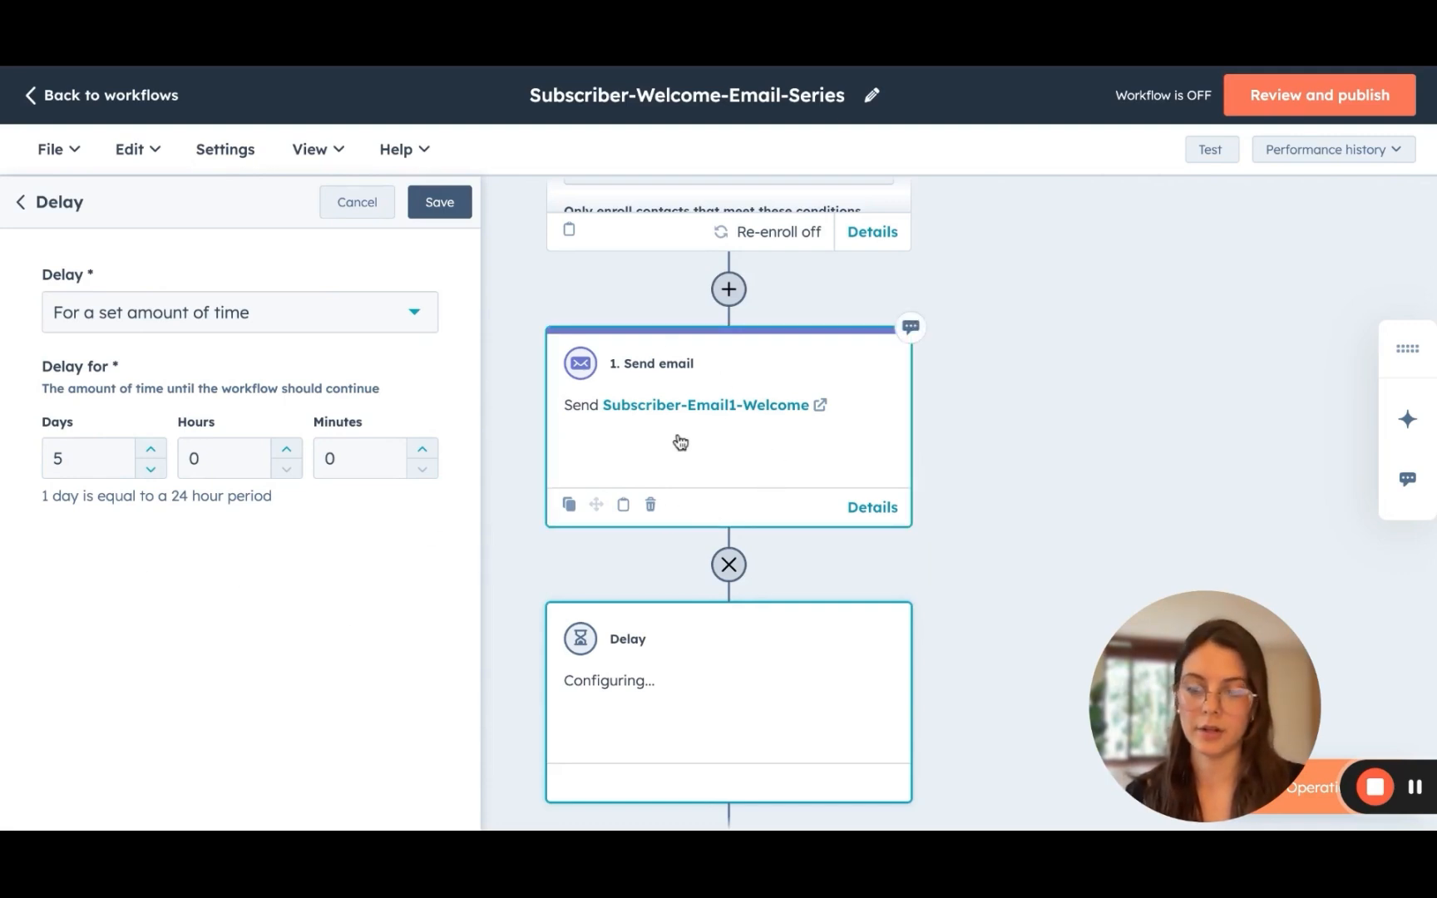
click(438, 201)
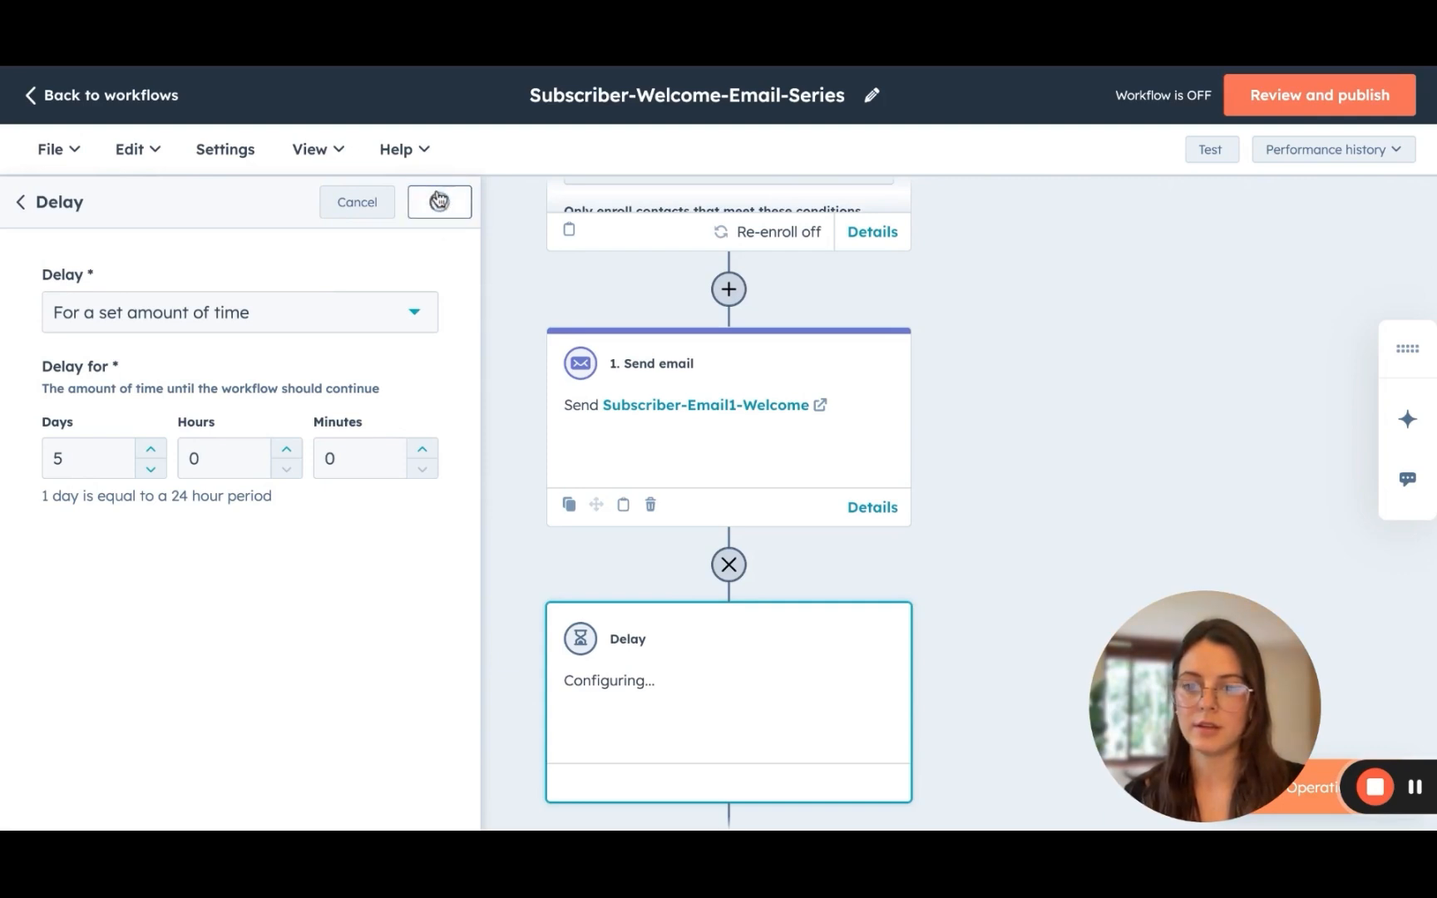
- Add a Send email action after the 5-day delay that sends Subscriber-Email2-Tip to the enrolled contact, and save it
scroll(439, 507, down, 2)
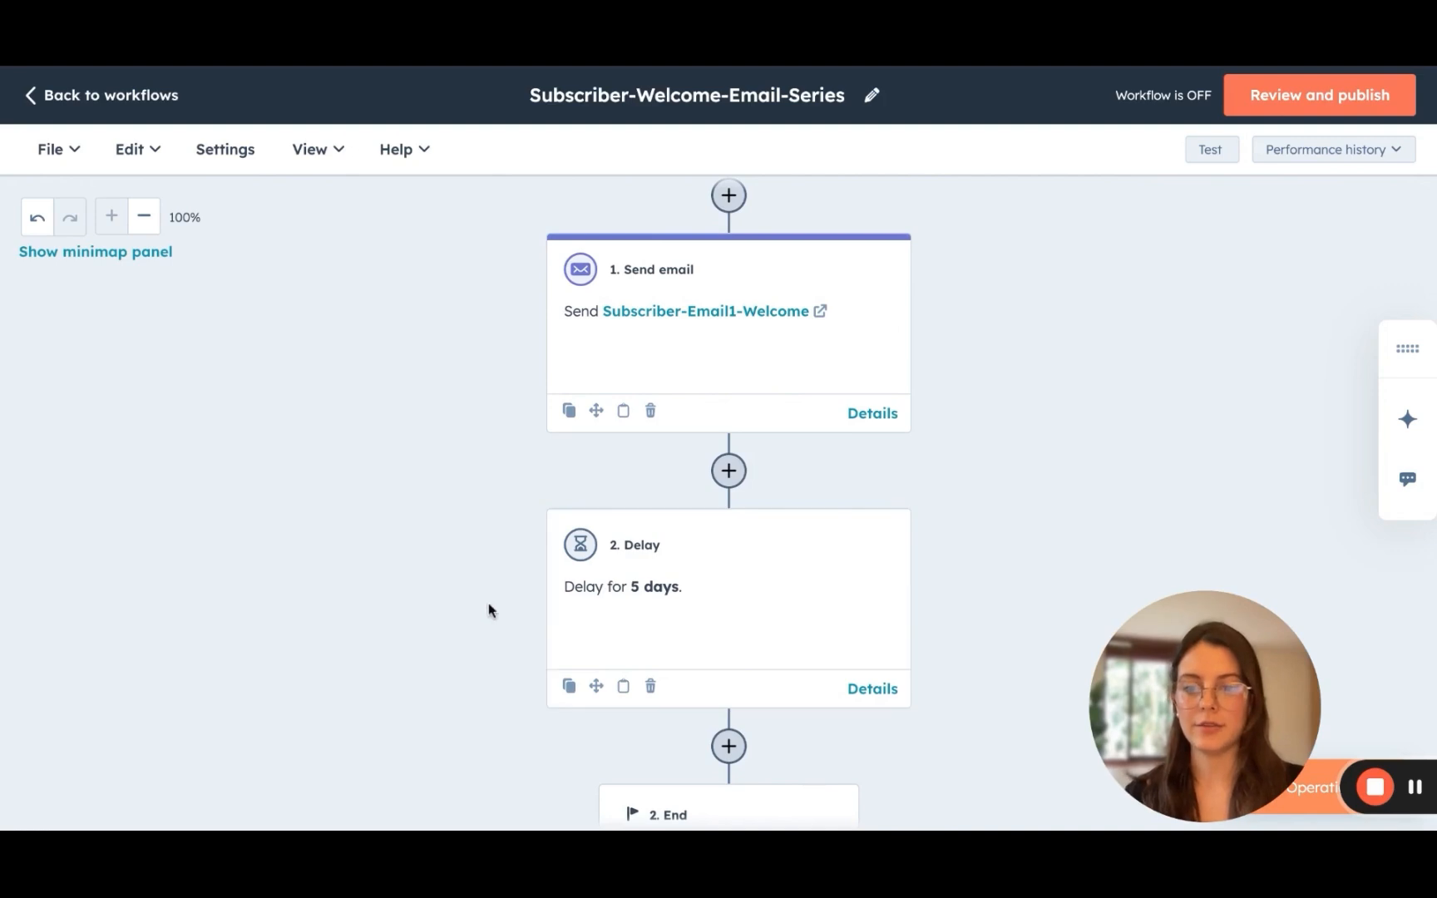
scroll(455, 615, down, 4)
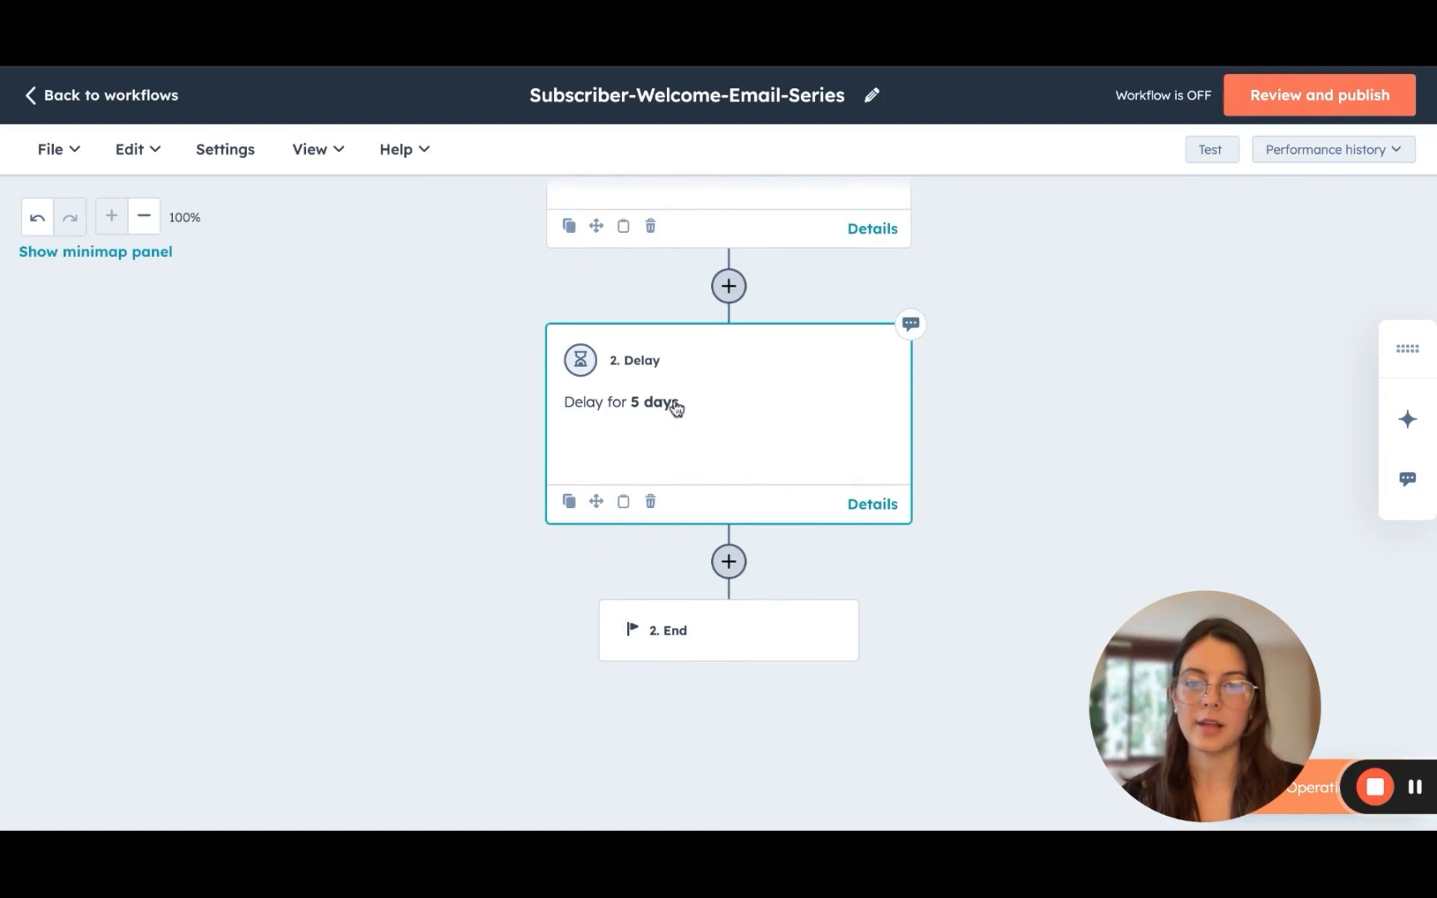
click(729, 563)
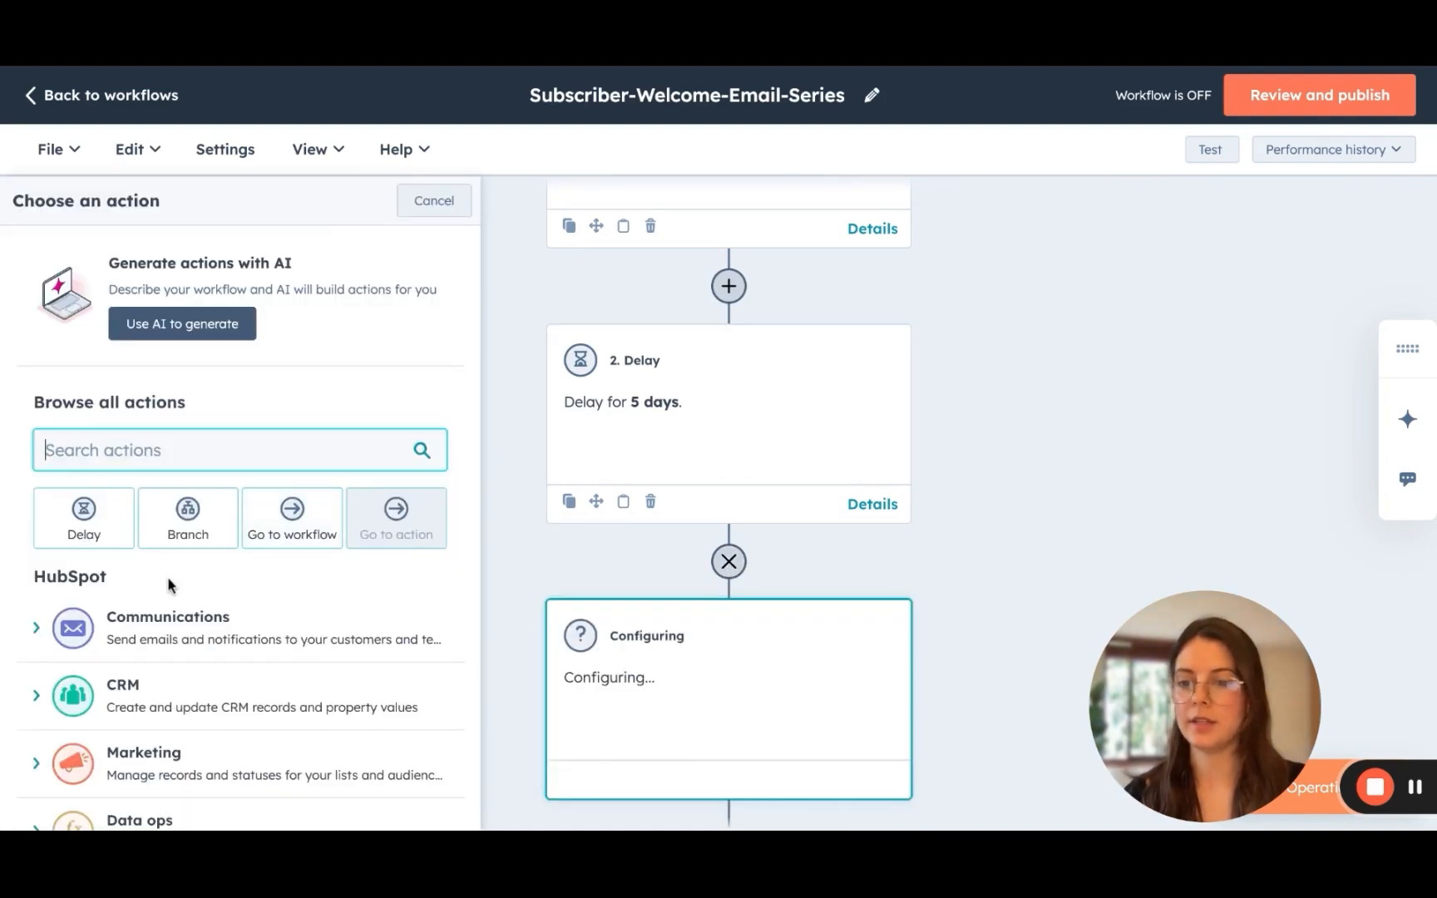
scroll(167, 584, down, 2)
scroll(167, 584, down, 1)
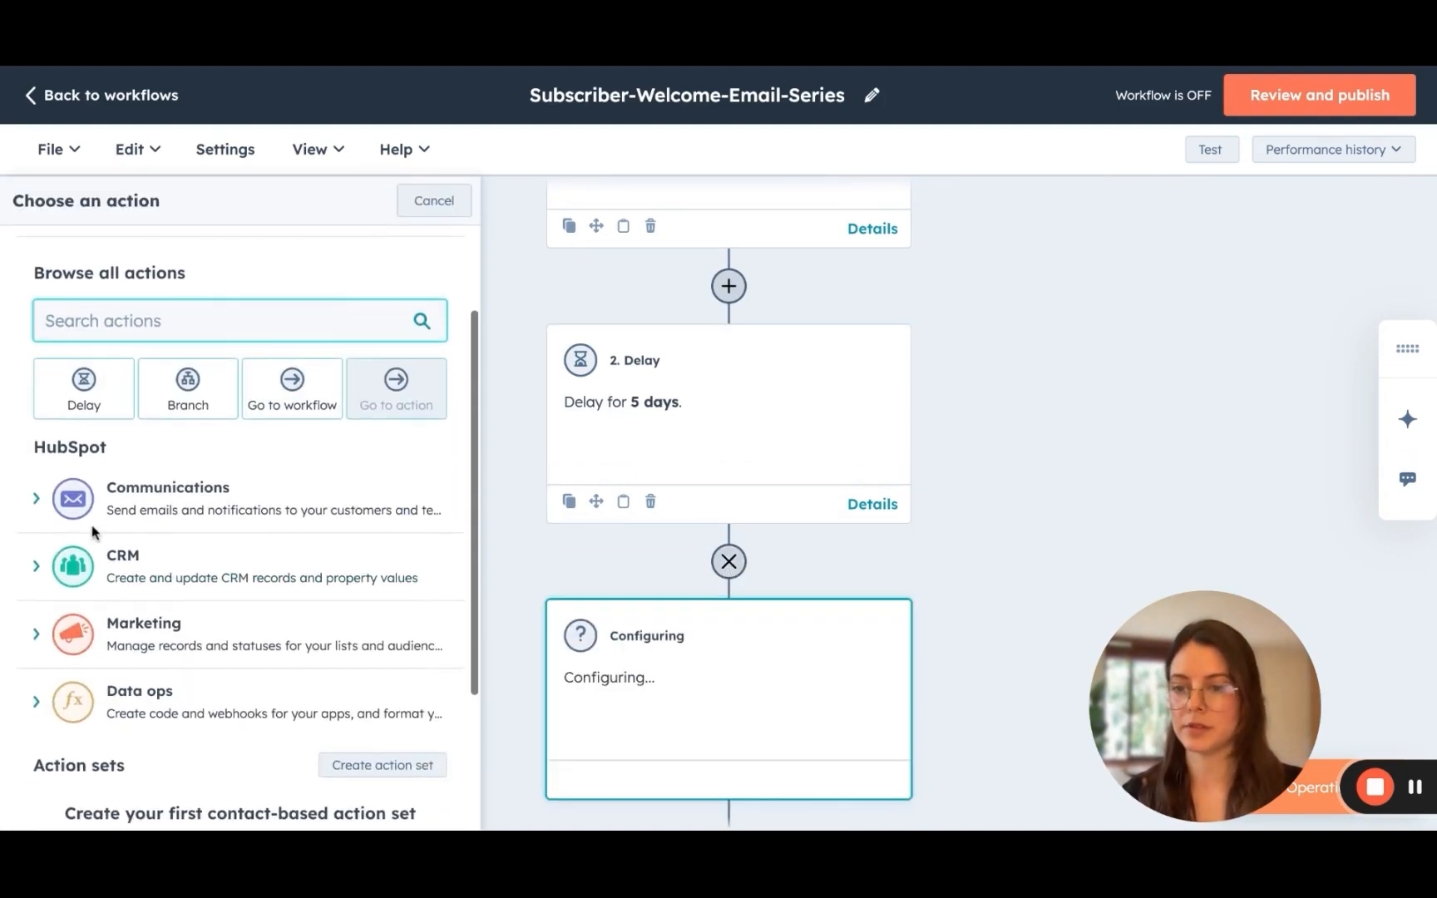
click(180, 499)
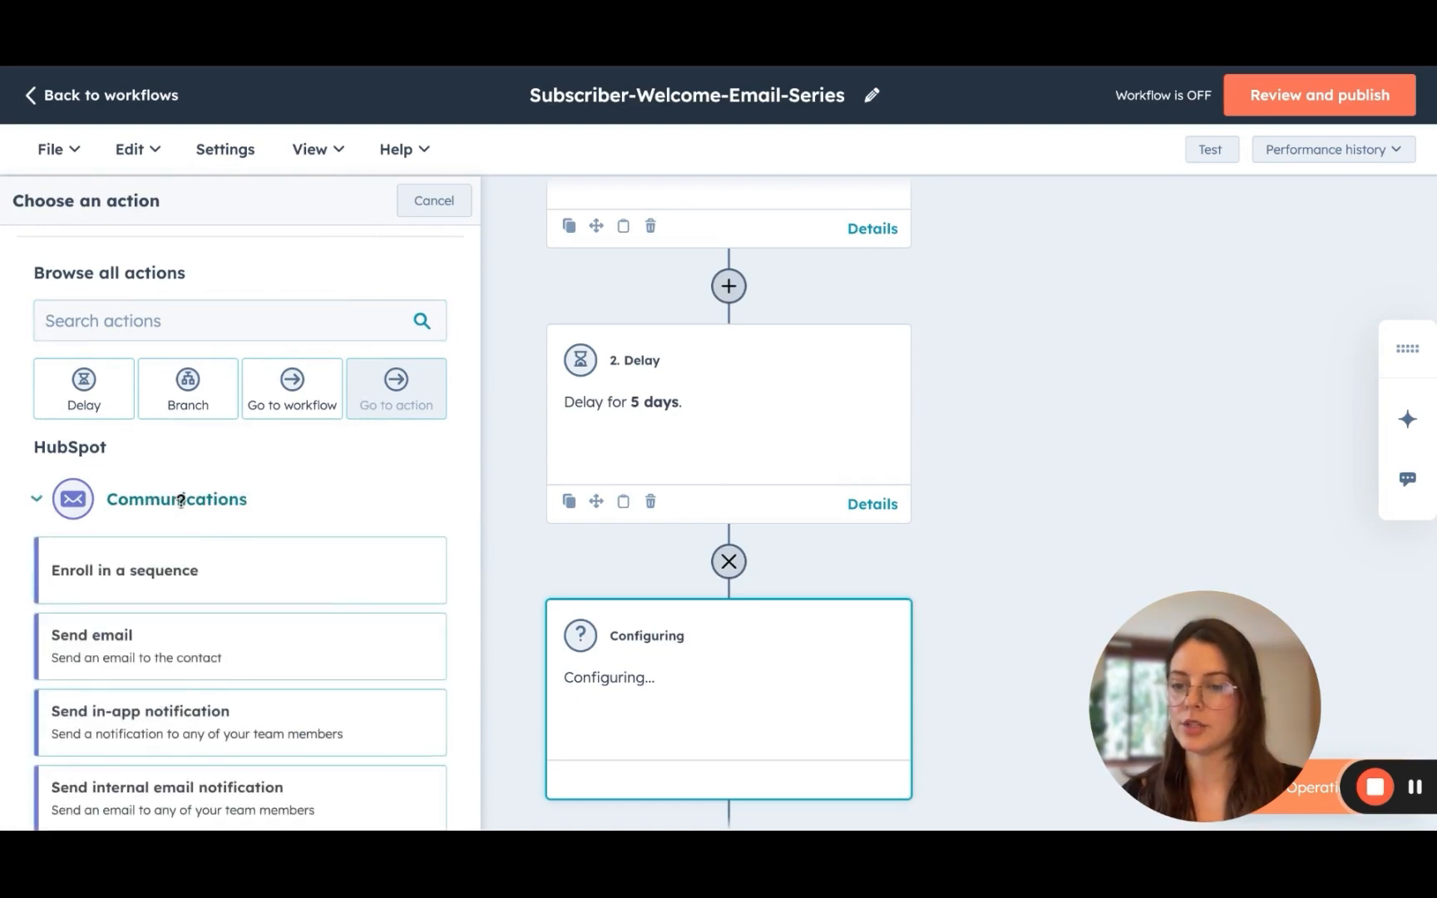
click(112, 666)
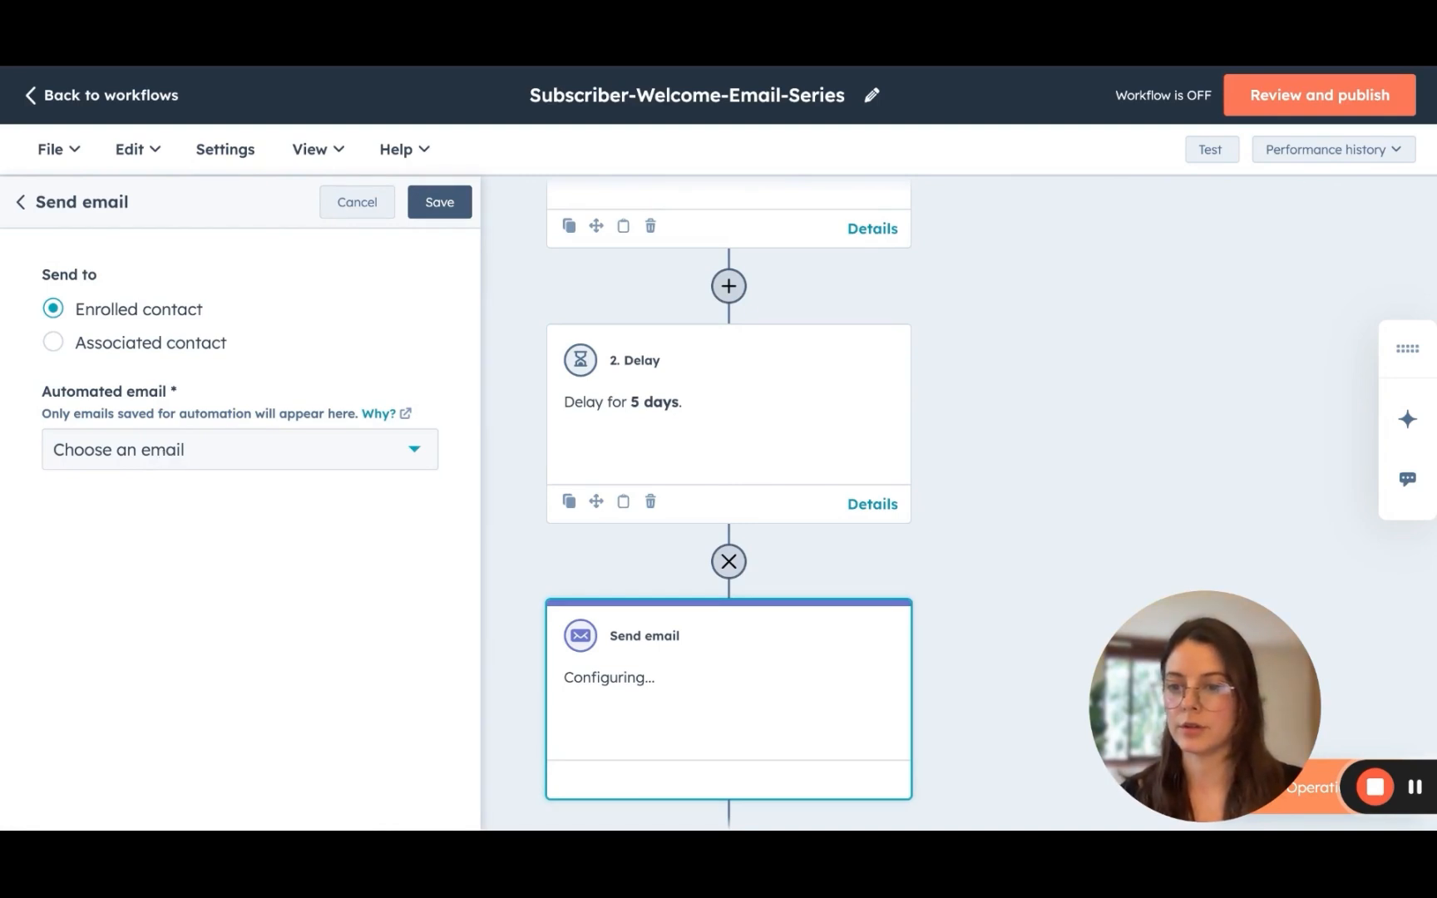
click(240, 450)
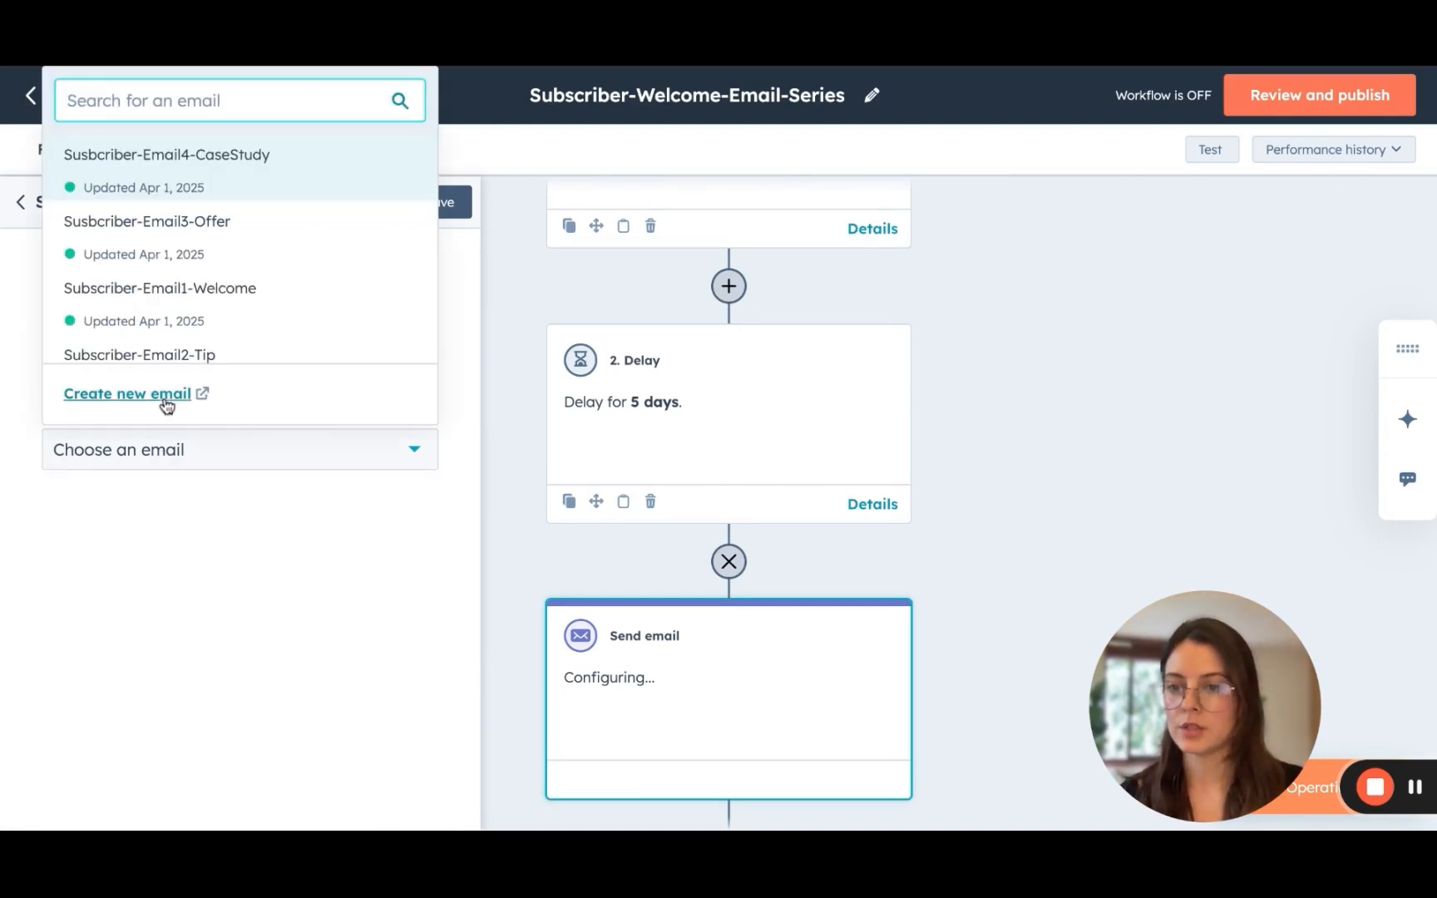
scroll(181, 299, down, 2)
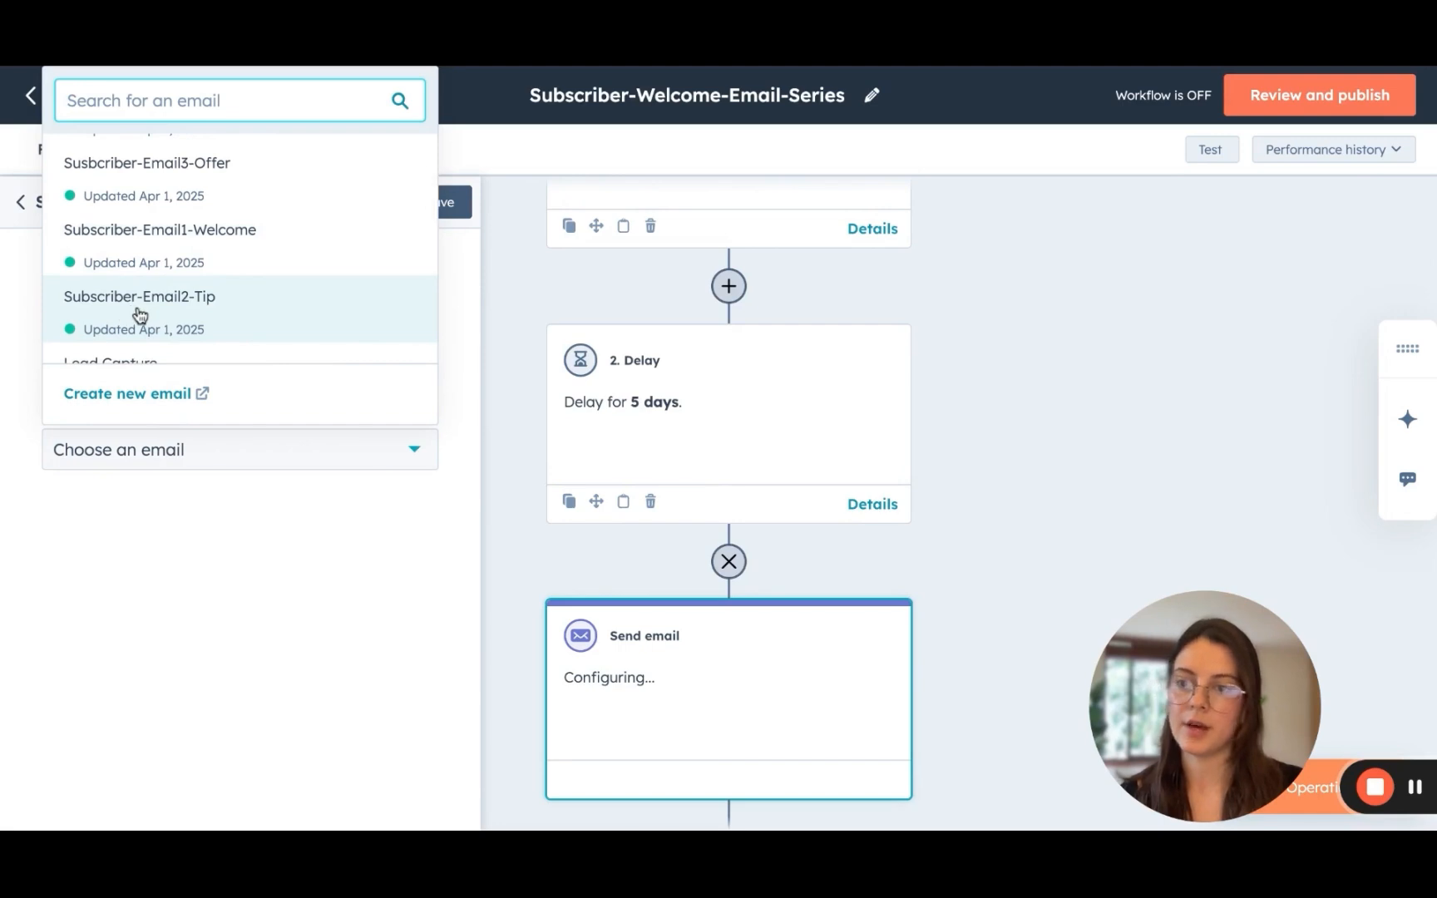
click(136, 314)
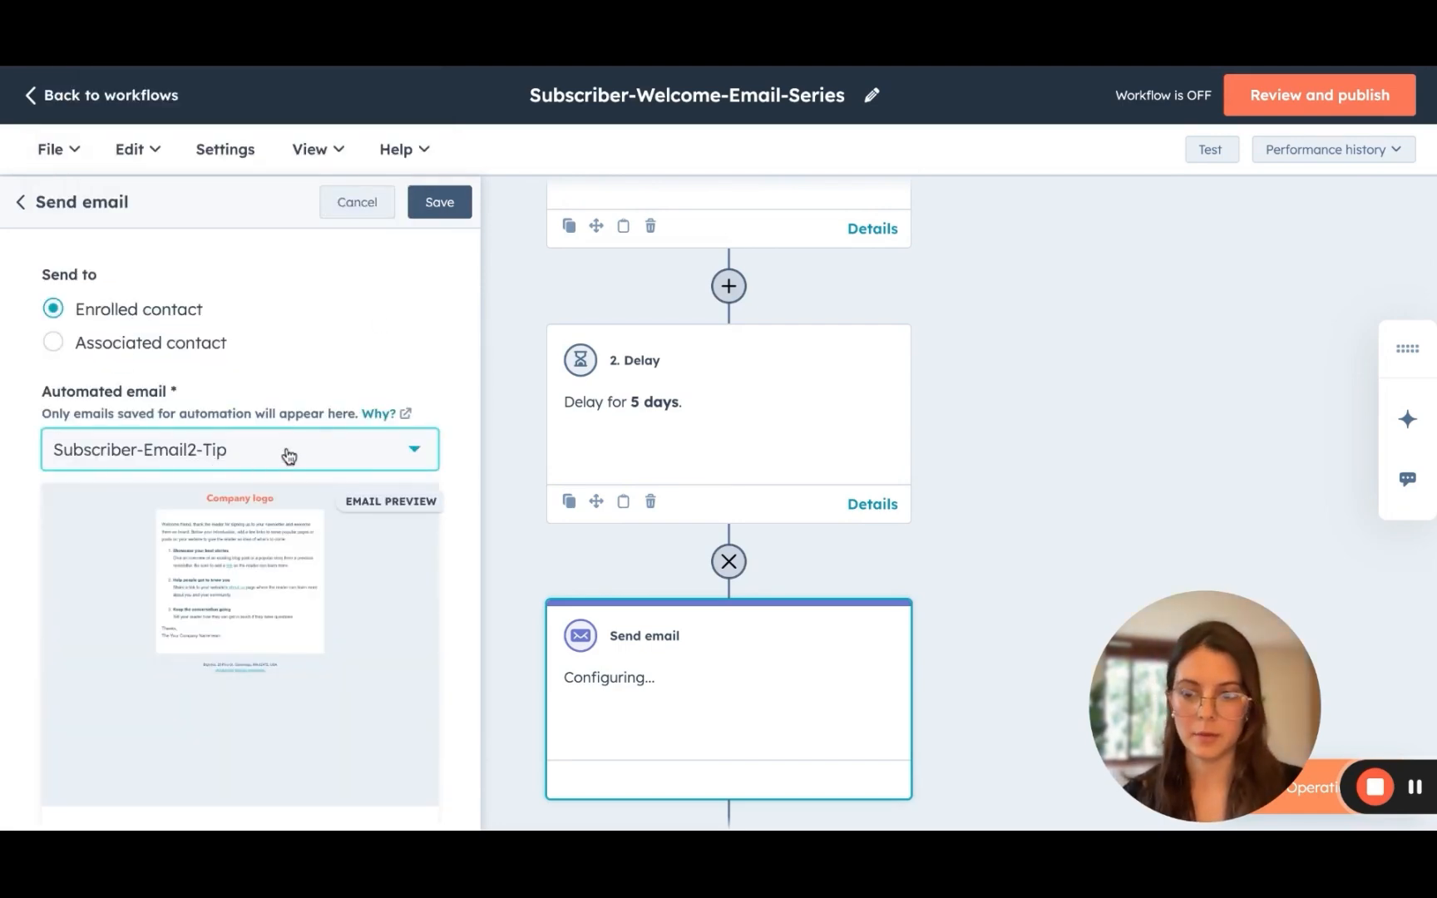
click(434, 204)
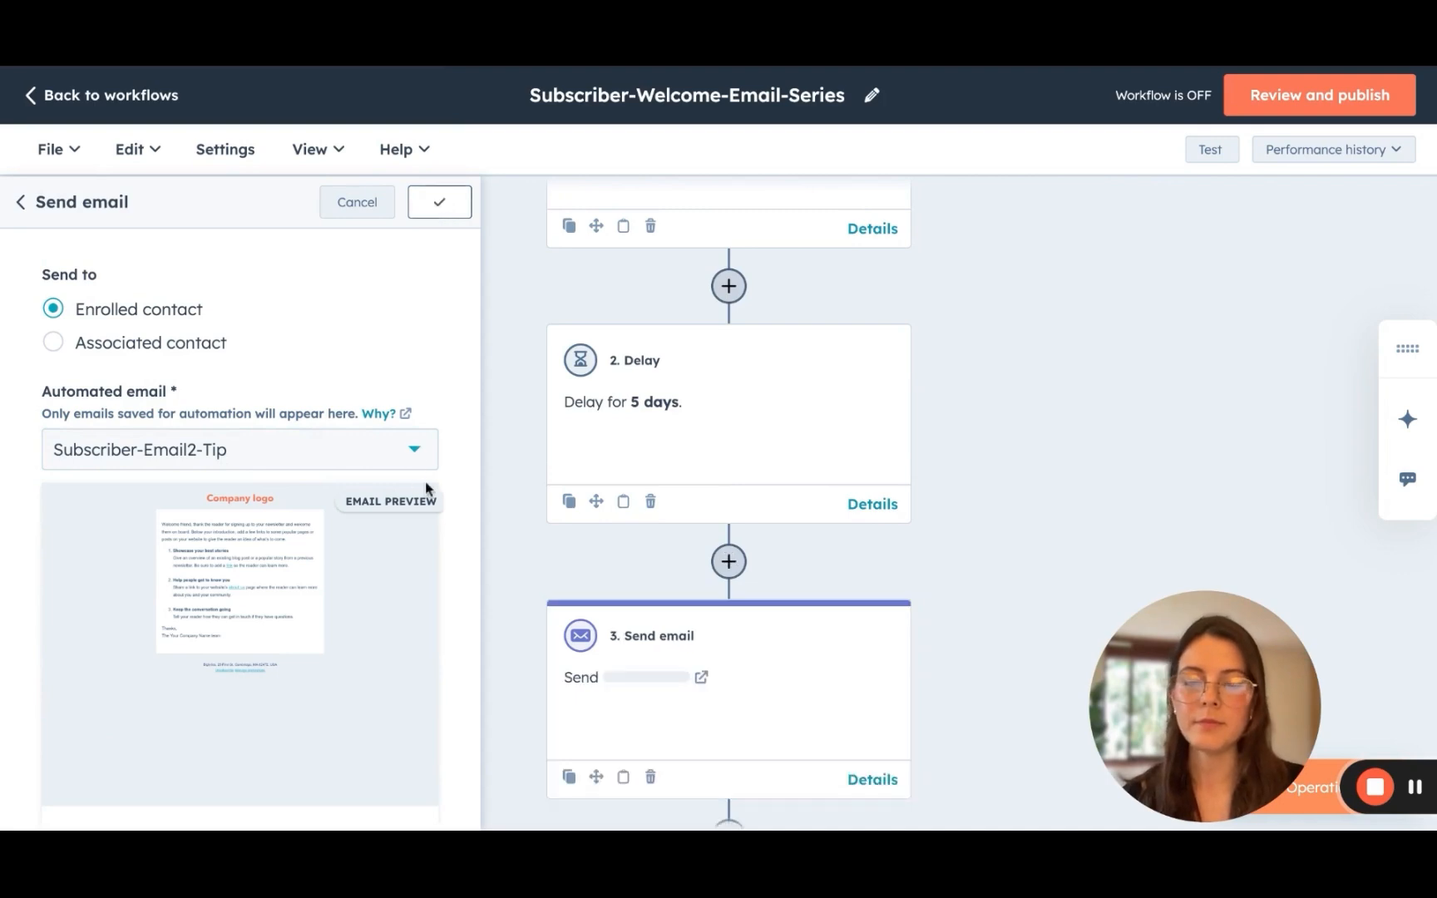
- Review the workflow sequence from the form submission trigger down to the second email and the end point
scroll(478, 566, up, 5)
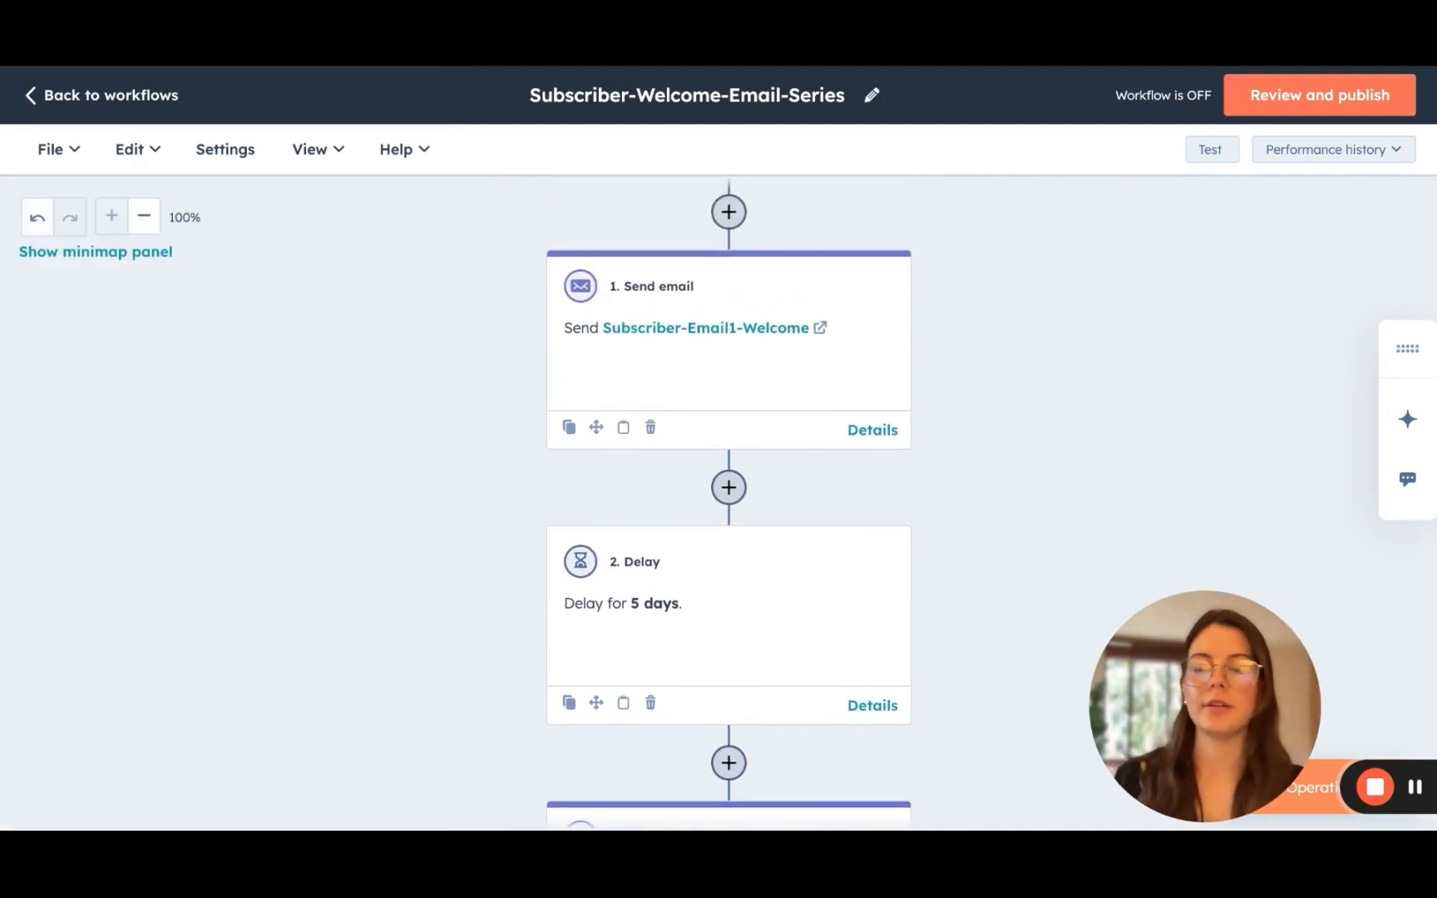
scroll(792, 221, up, 7)
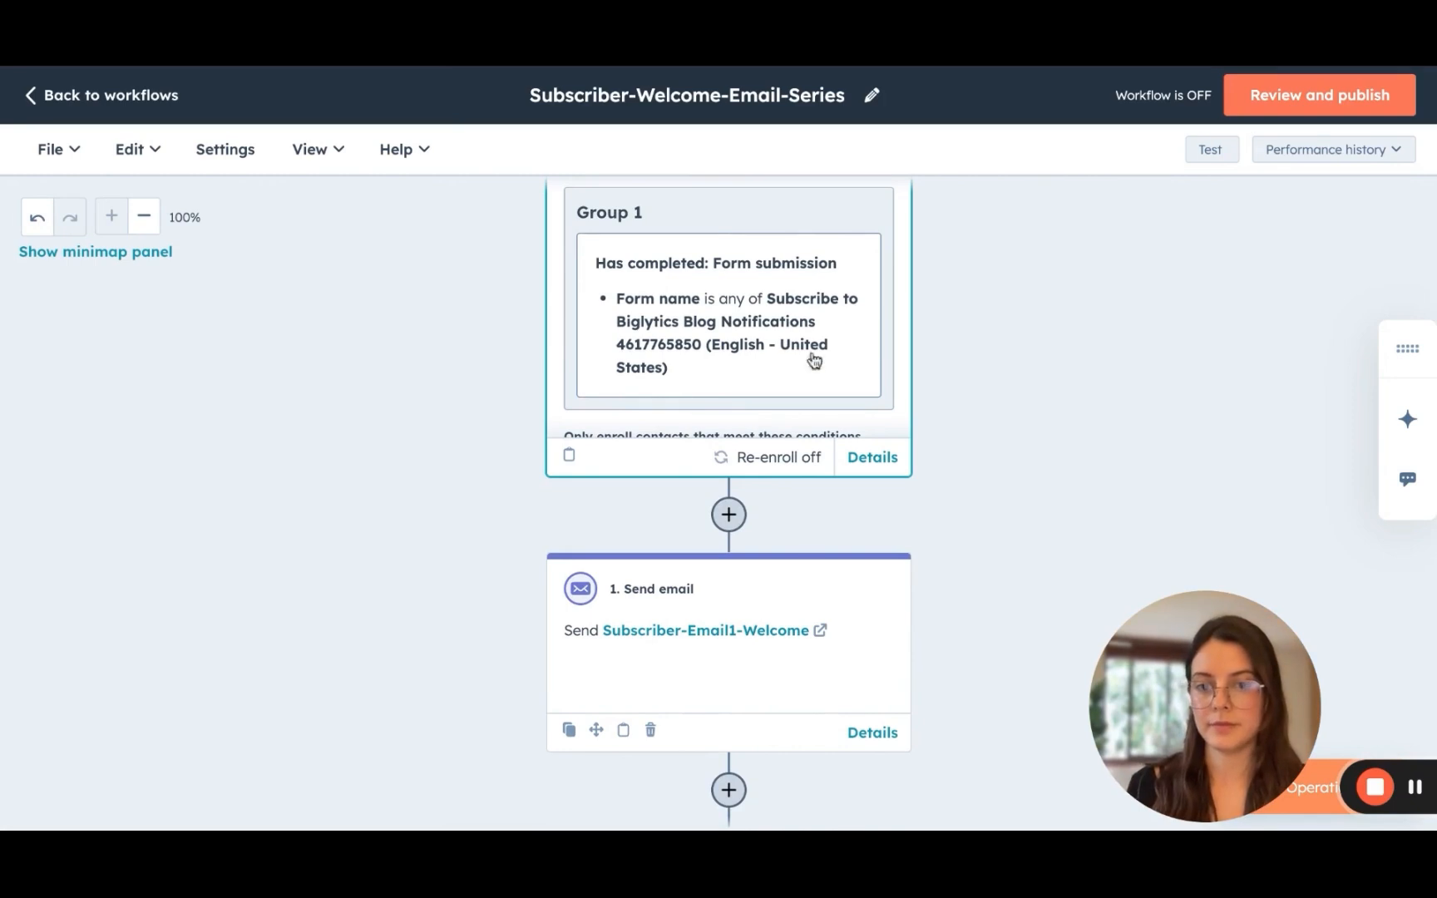
scroll(432, 468, down, 5)
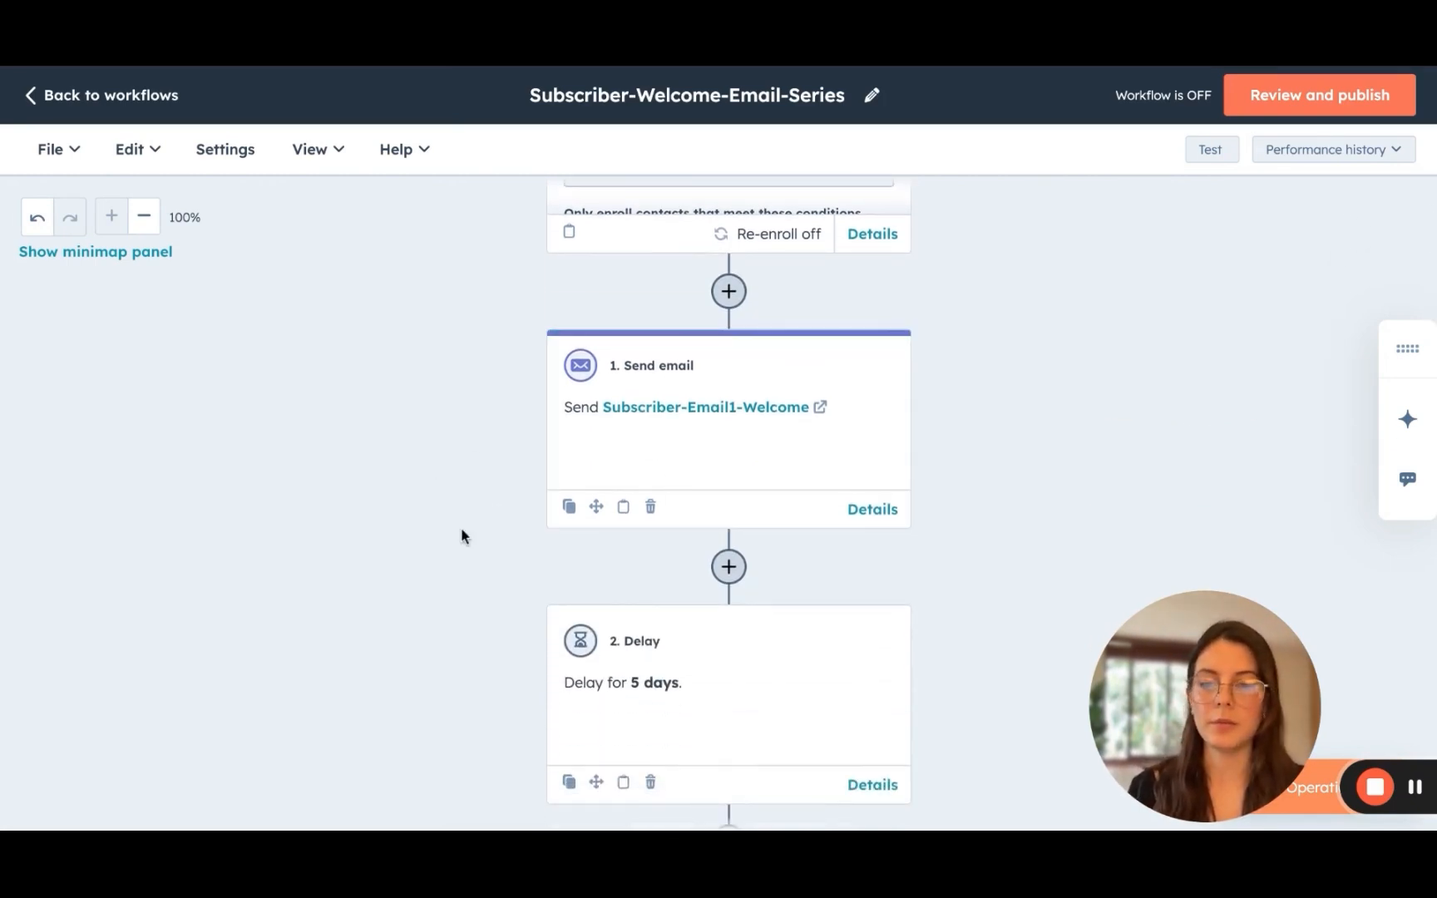
scroll(462, 534, down, 5)
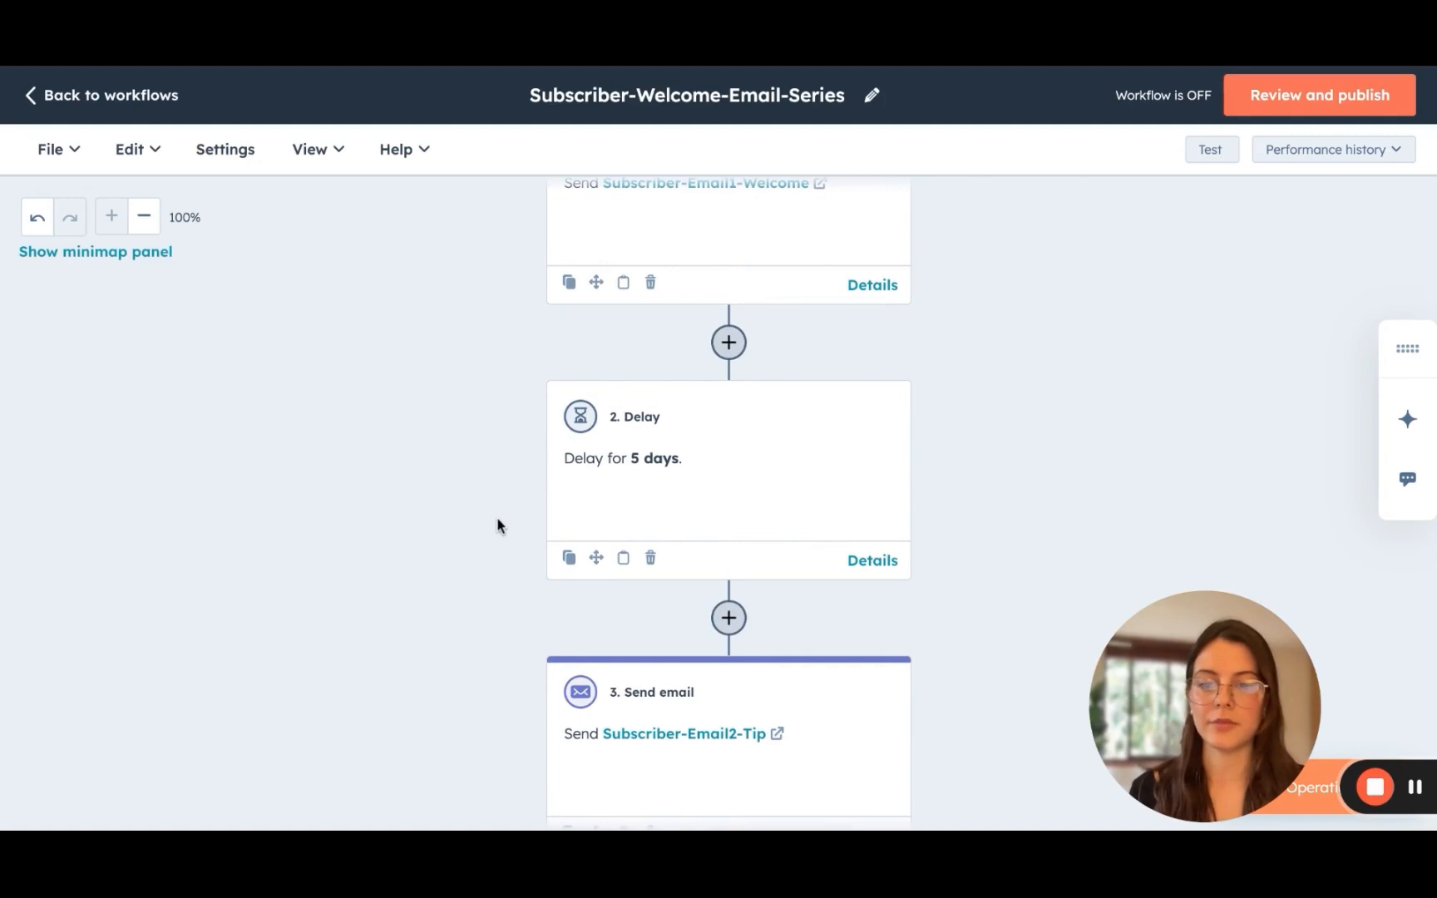
scroll(496, 524, down, 4)
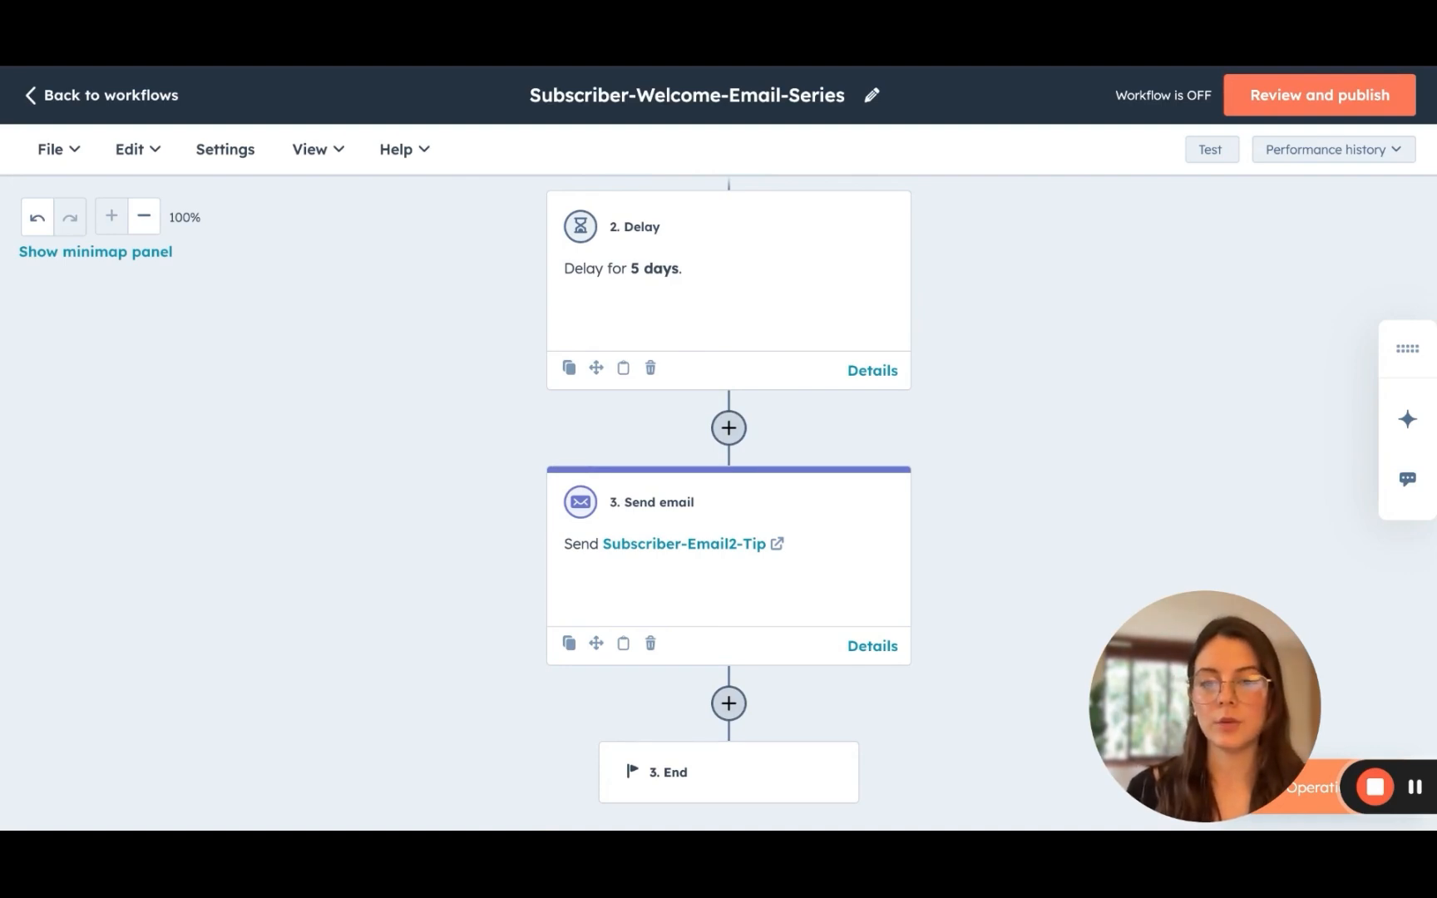
scroll(582, 456, down, 1)
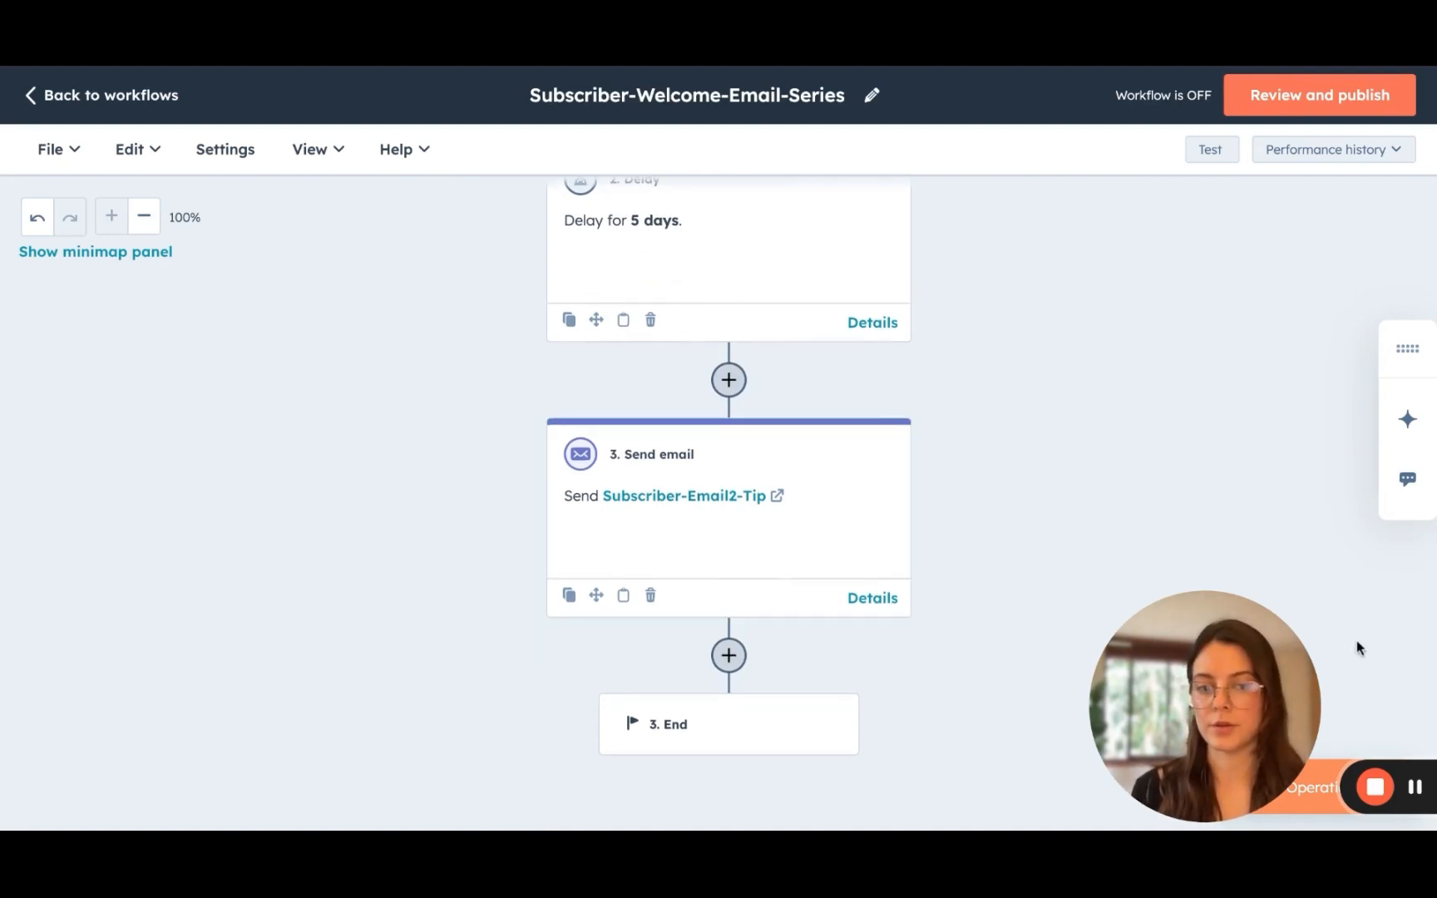
scroll(1078, 453, down, 2)
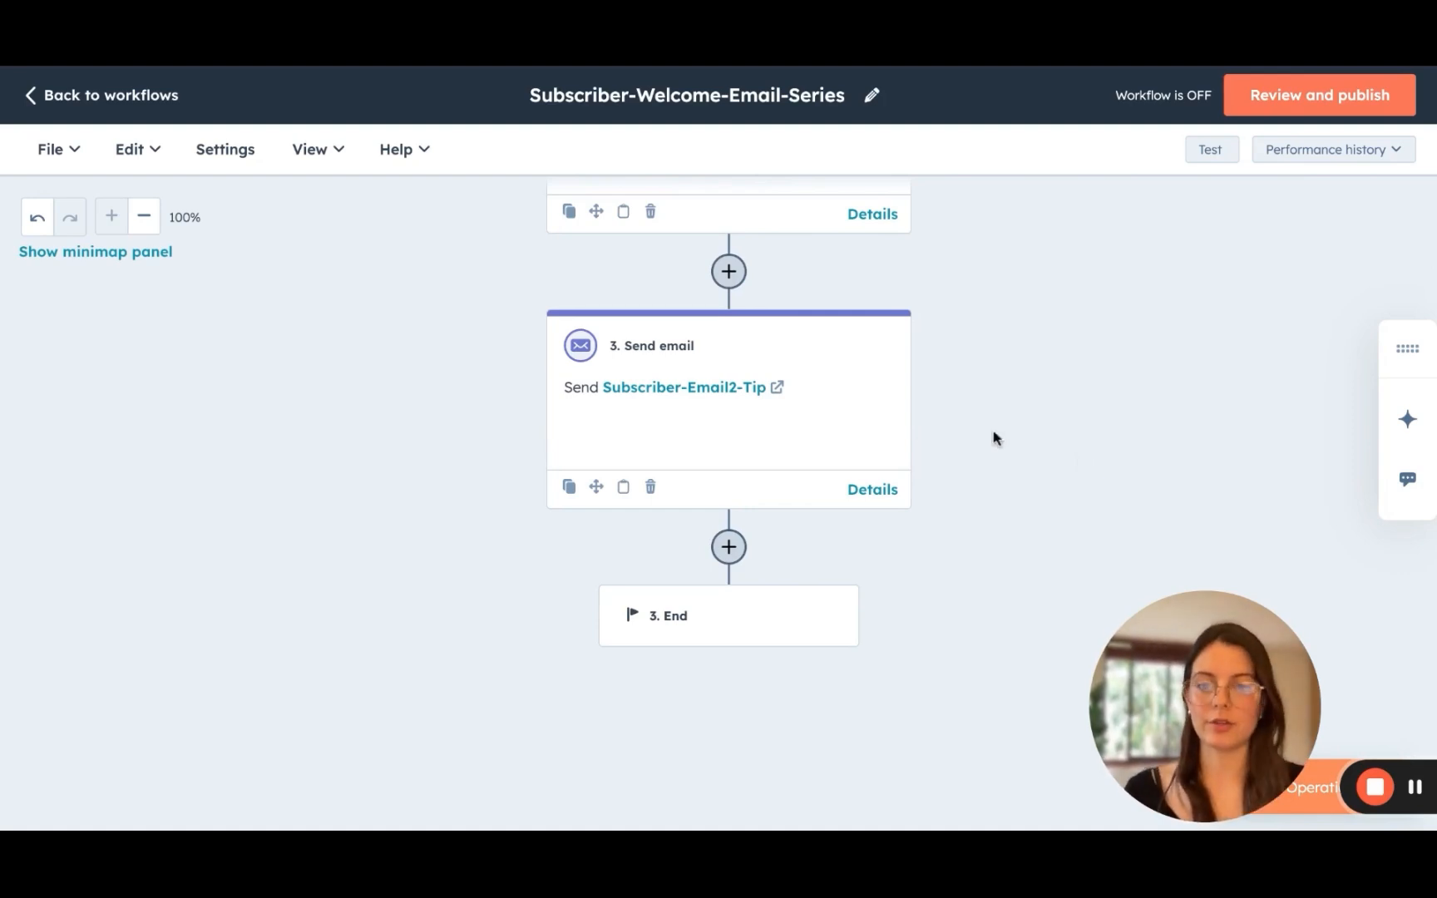
- Add a Delay action after the Subscriber-Email2-Tip email, set for a set amount of time of 5 days, and save it
click(729, 546)
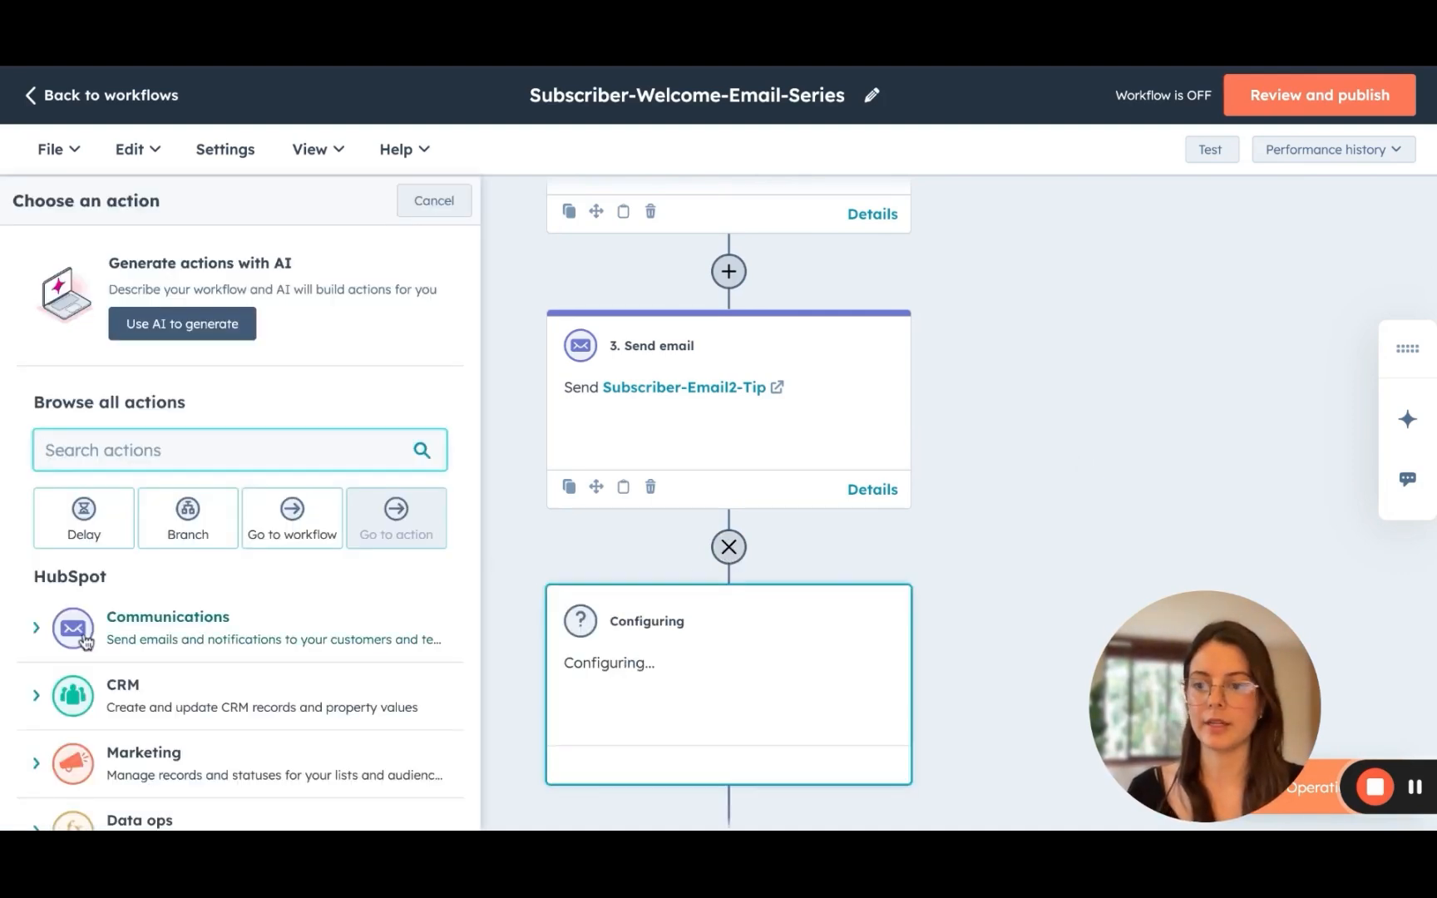
click(64, 534)
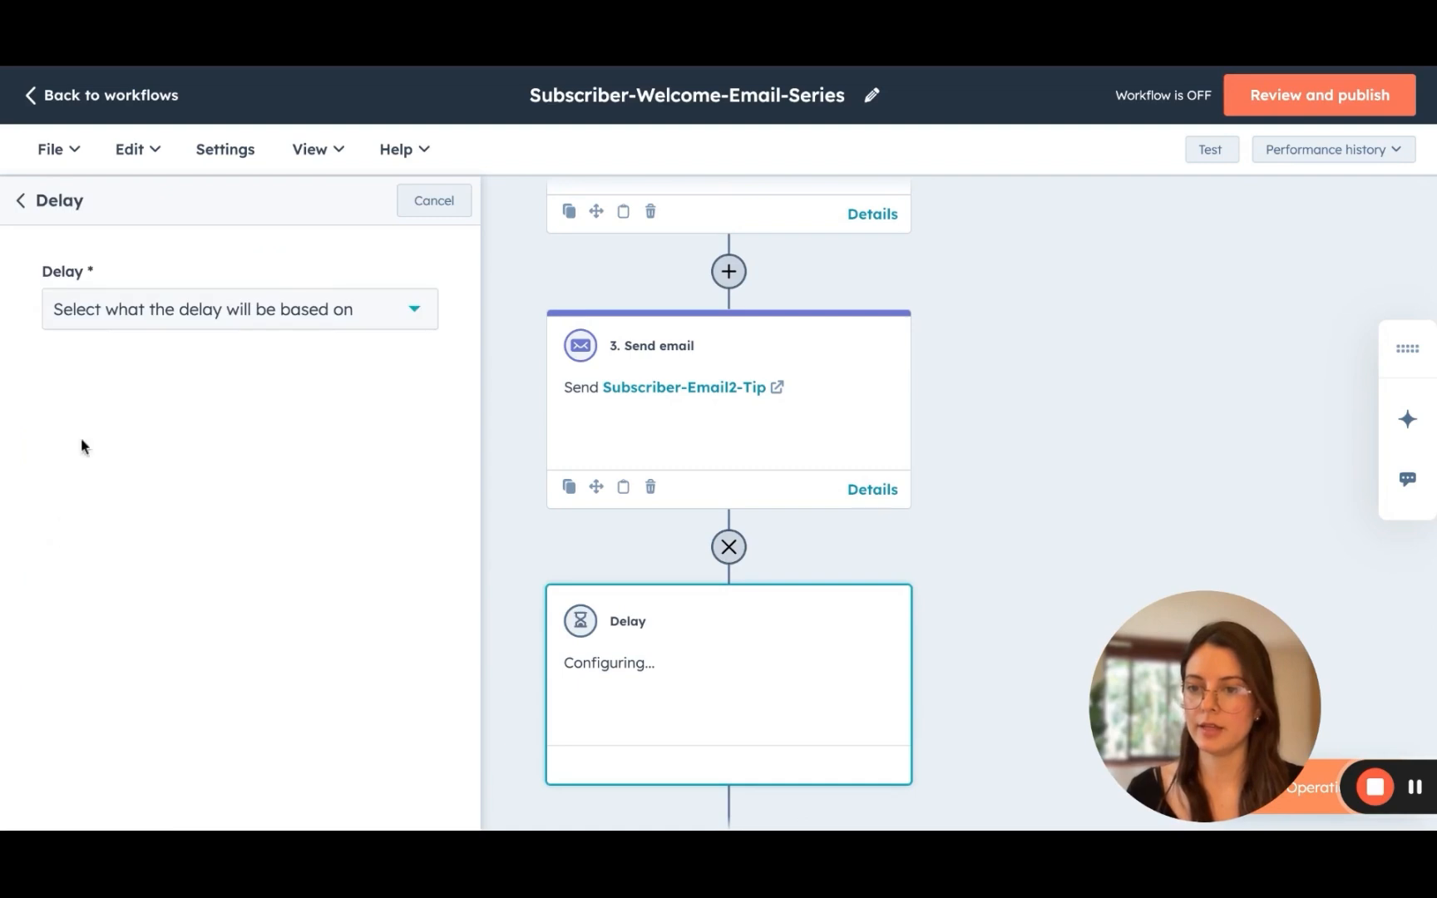
click(150, 310)
scroll(143, 501, down, 2)
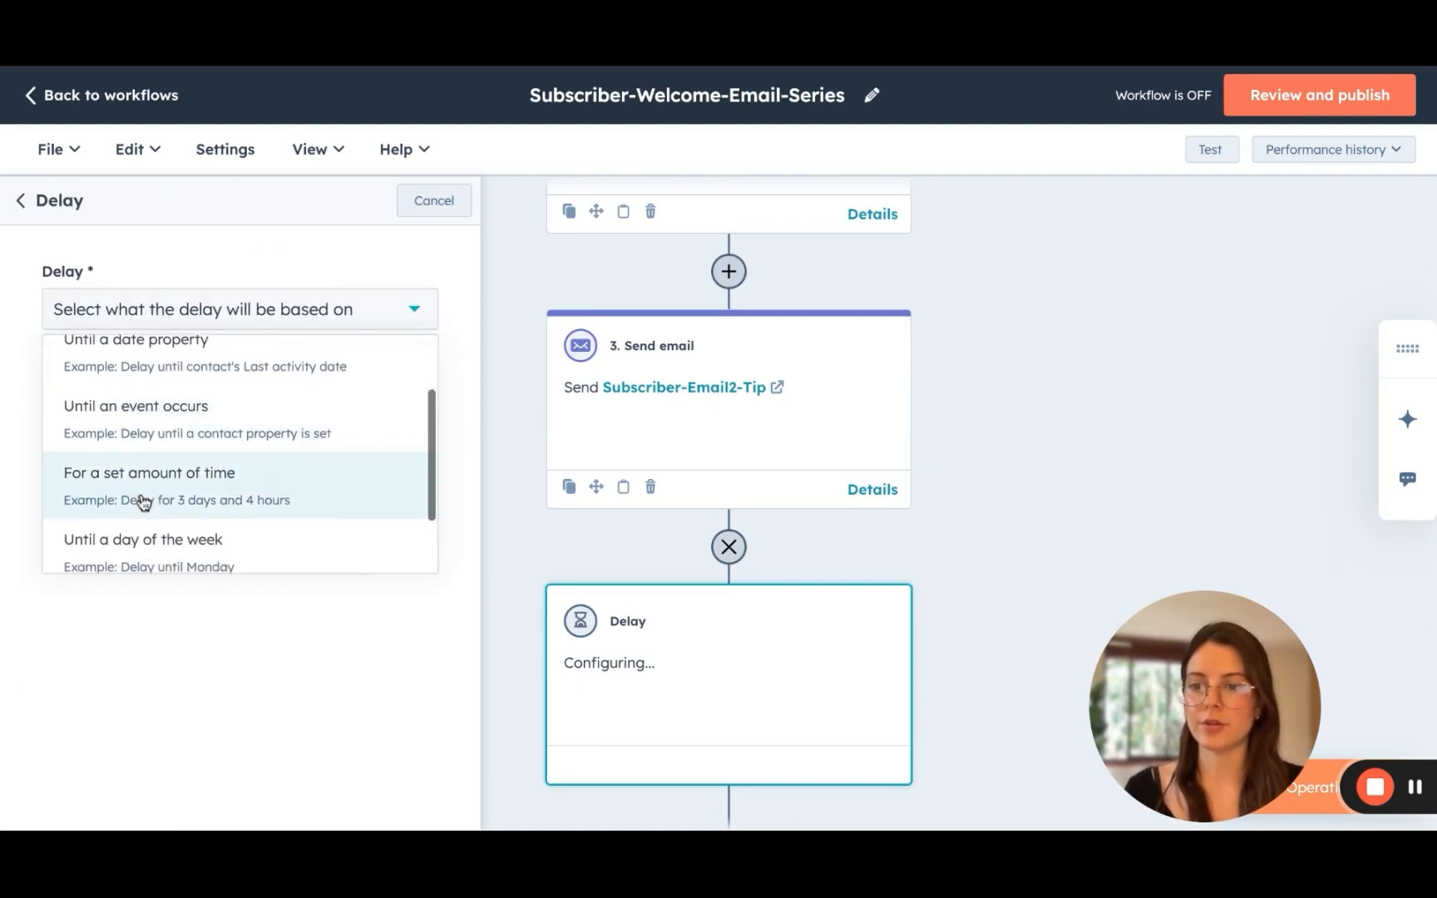
click(112, 481)
double_click(93, 469)
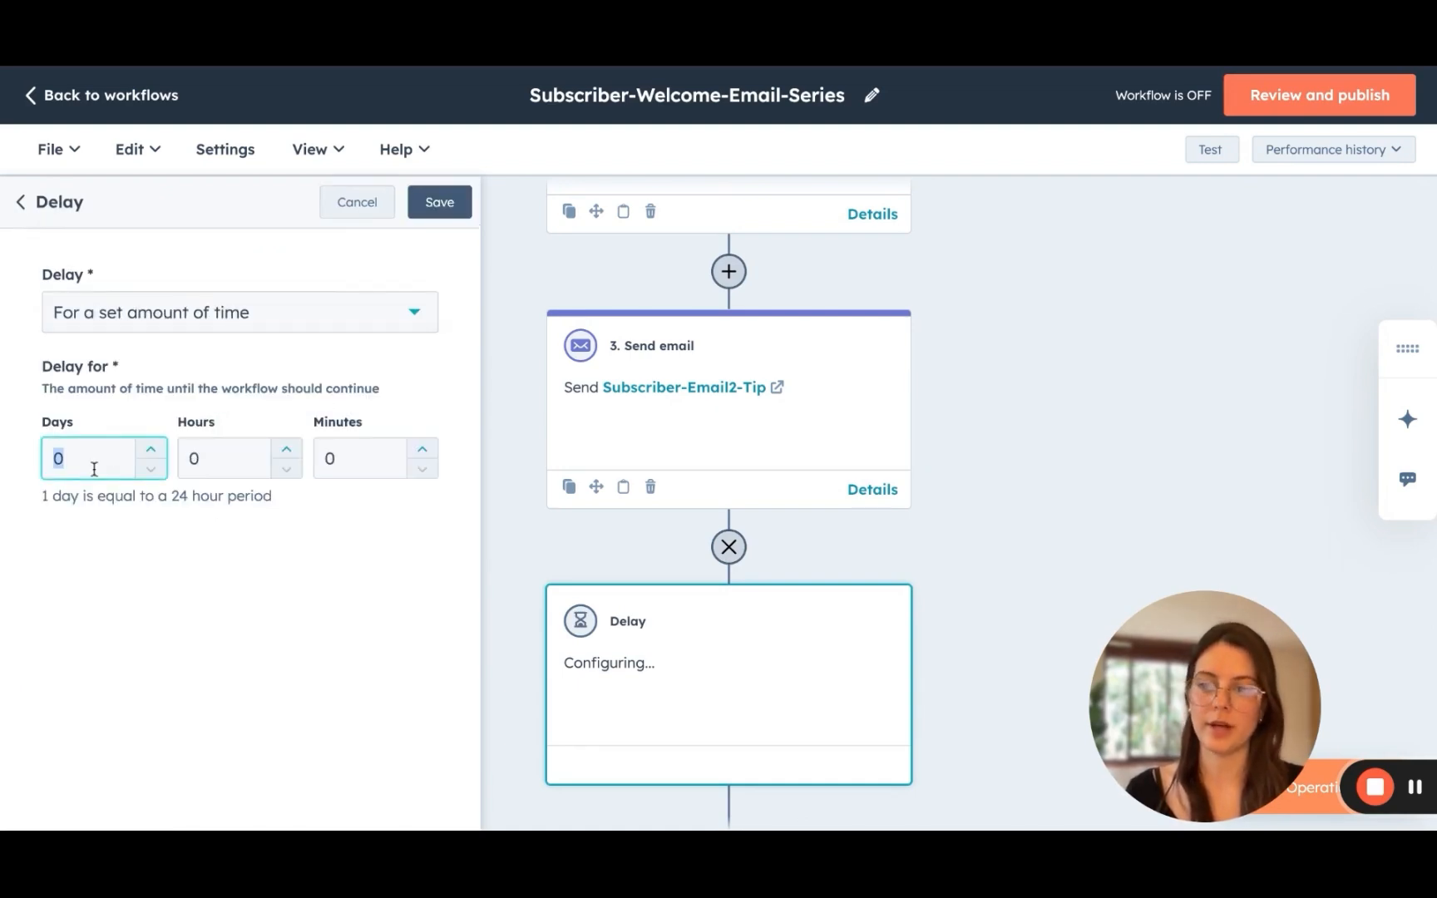
text(5)
click(102, 549)
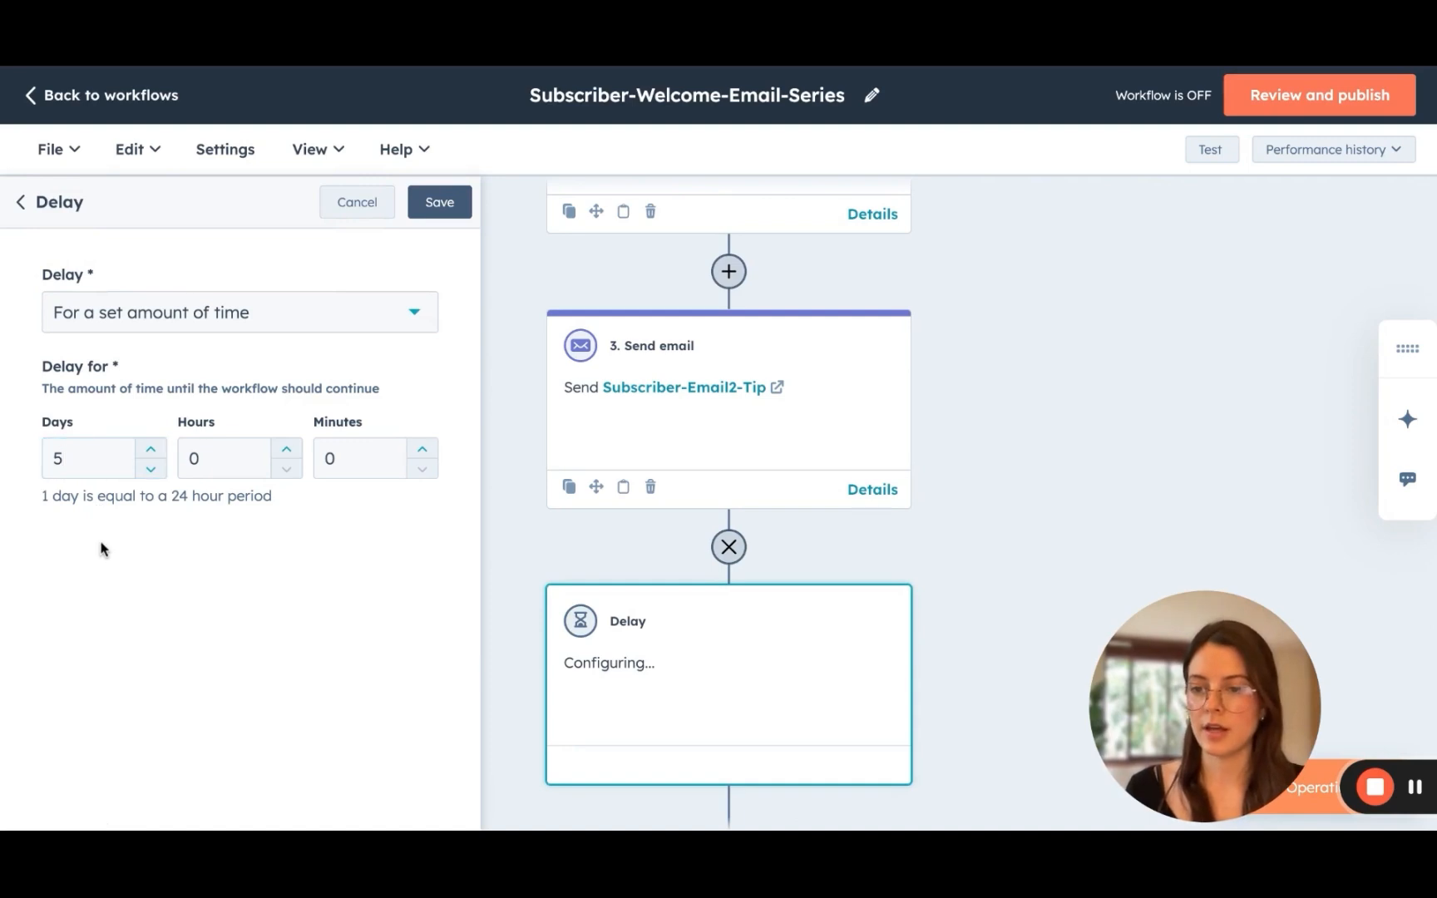
click(448, 214)
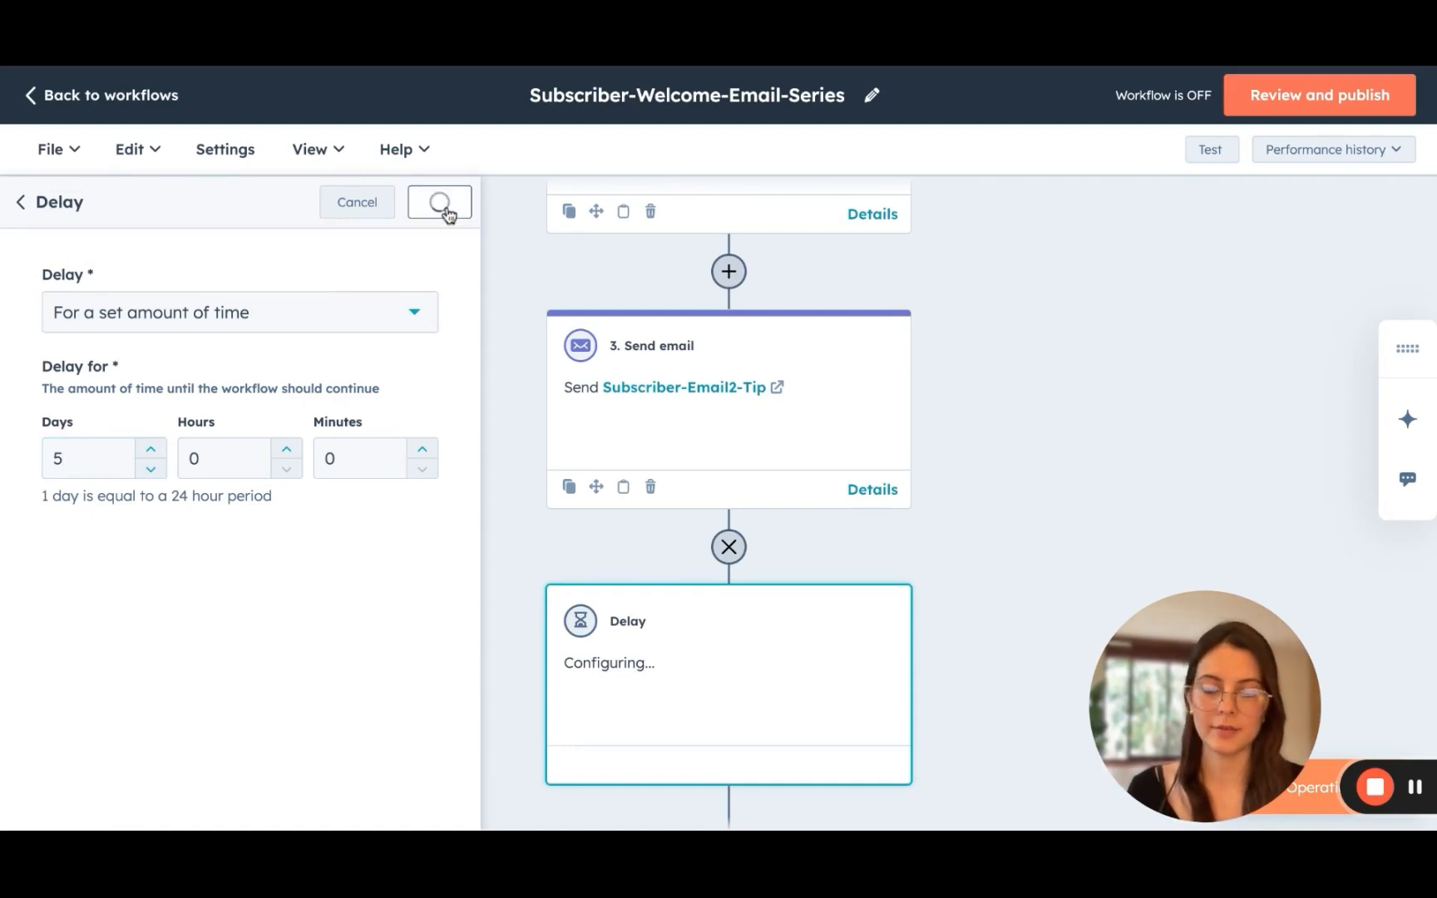
scroll(409, 447, down, 5)
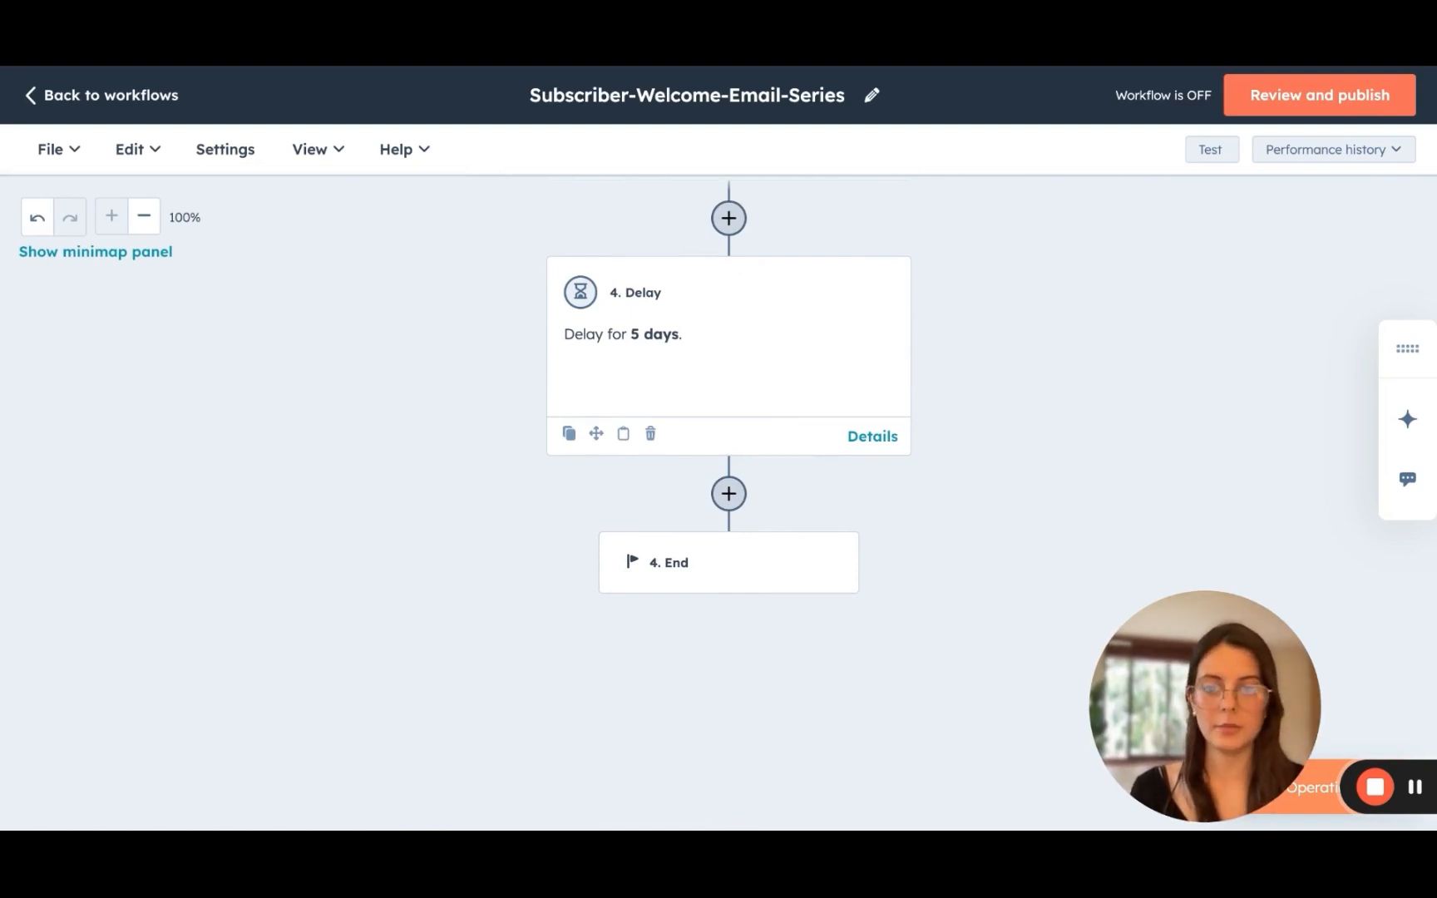
scroll(728, 499, up, 7)
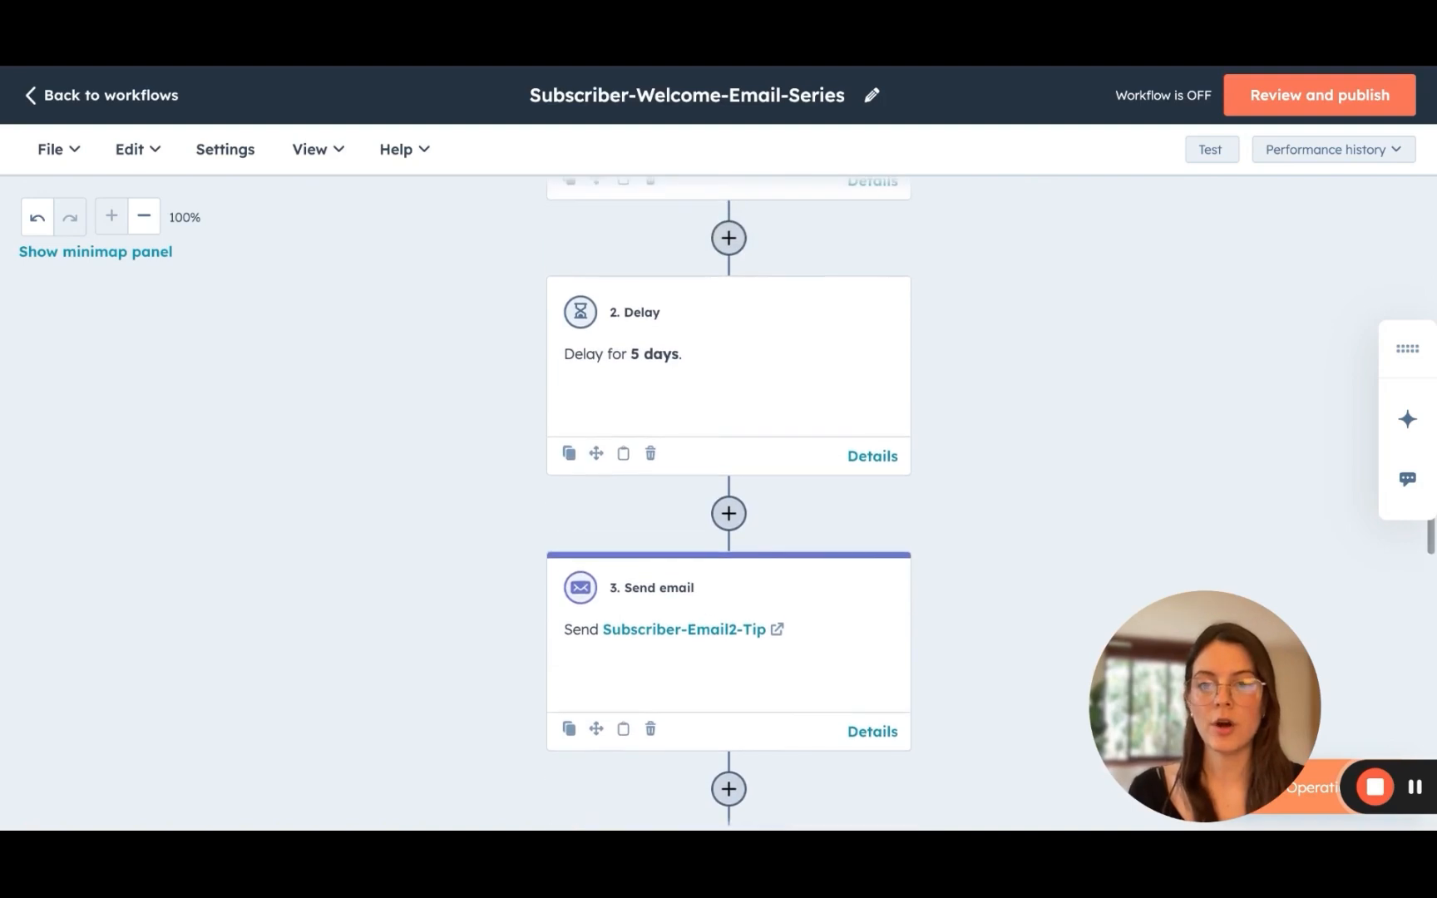
- Add an AND/OR logic Branch action after the second 5-day delay and name its first branch Clicked Email
scroll(729, 499, up, 3)
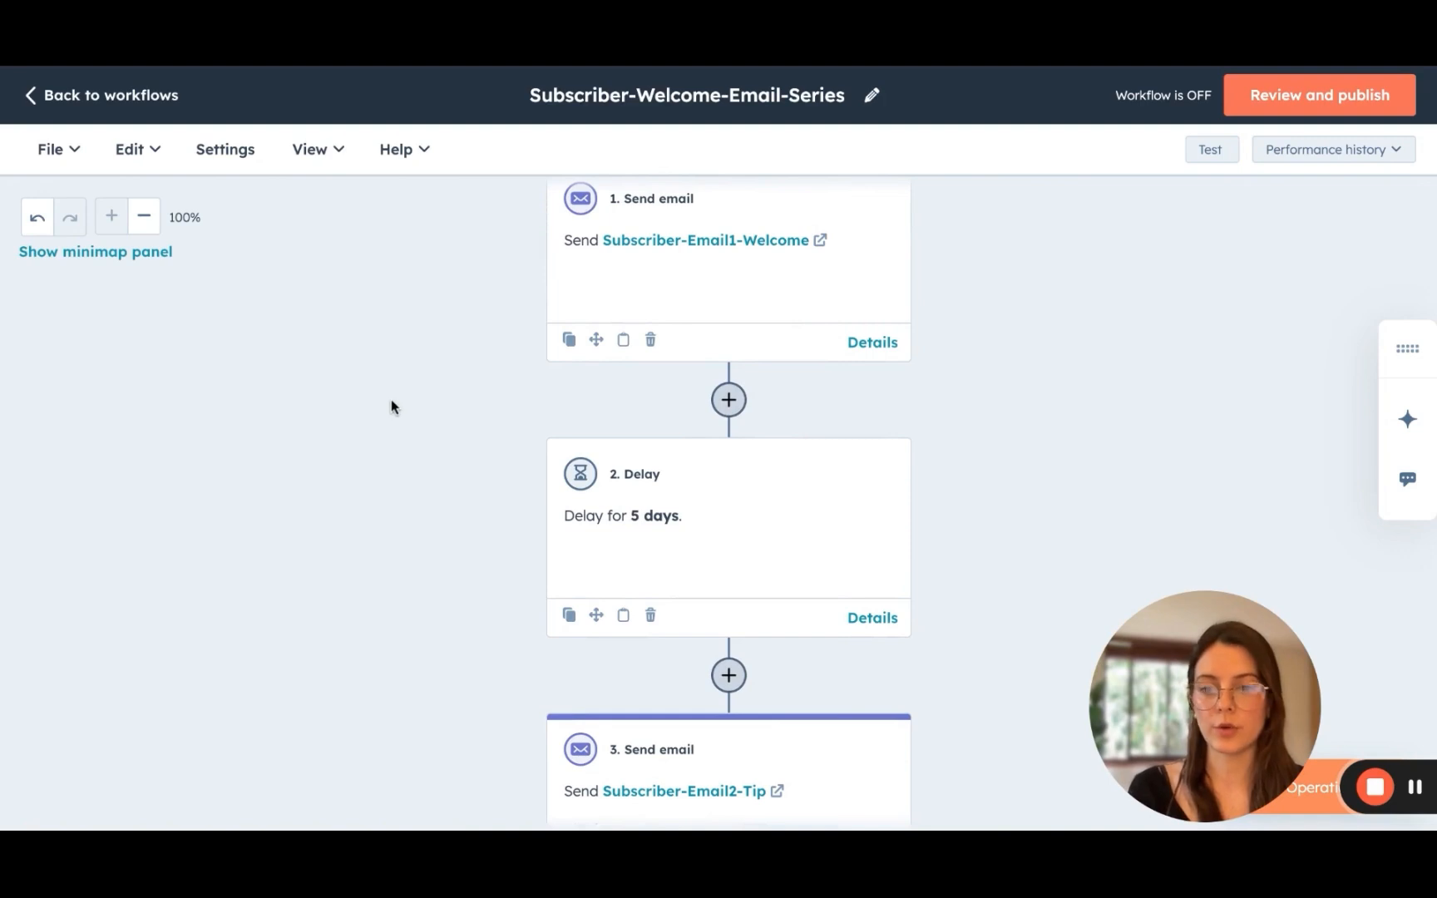
scroll(391, 400, down, 5)
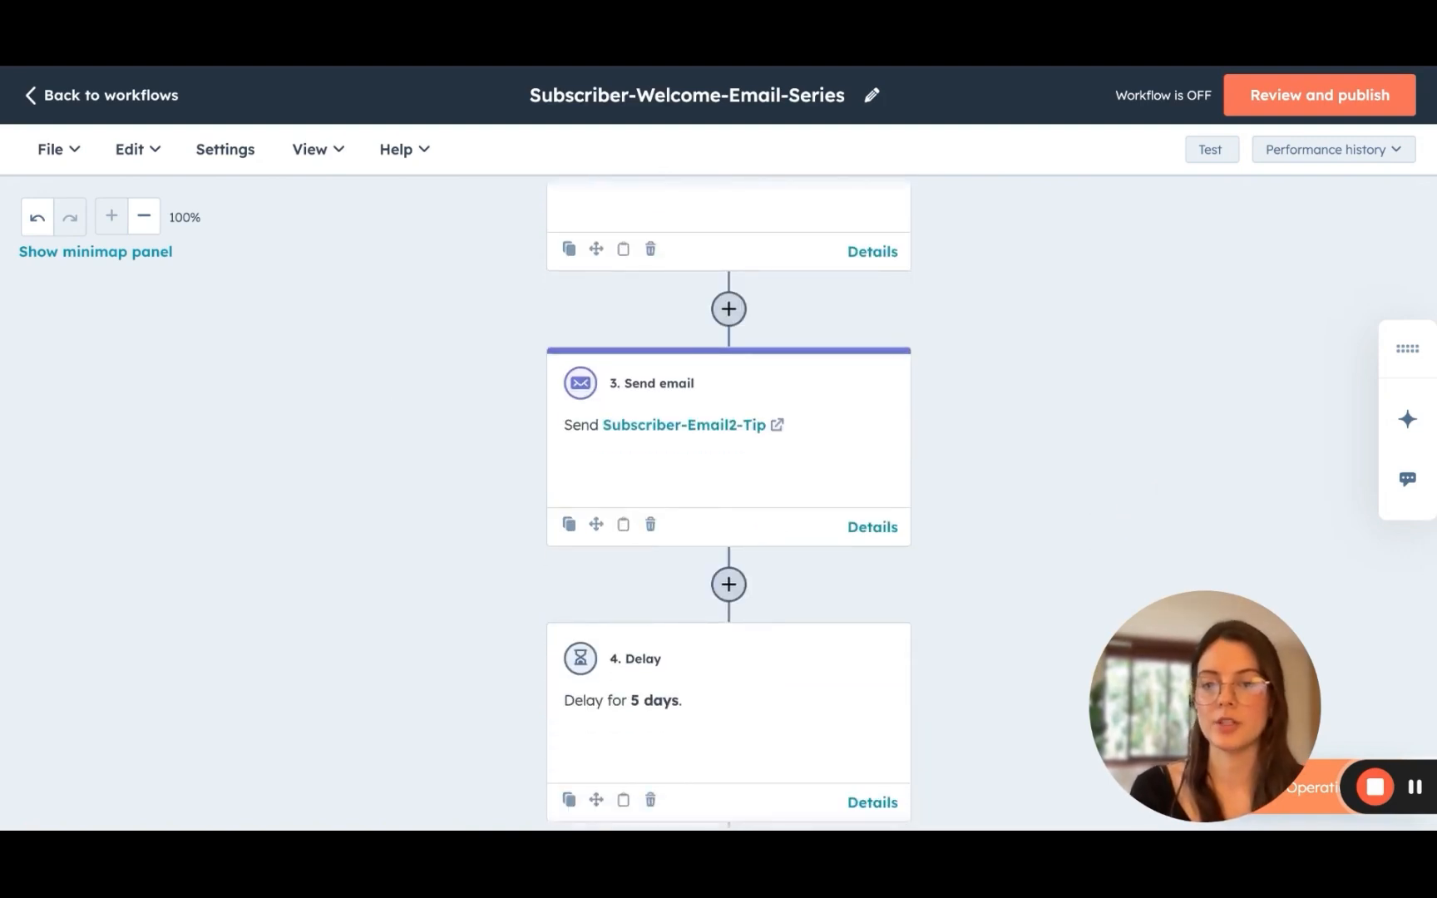
scroll(729, 499, down, 5)
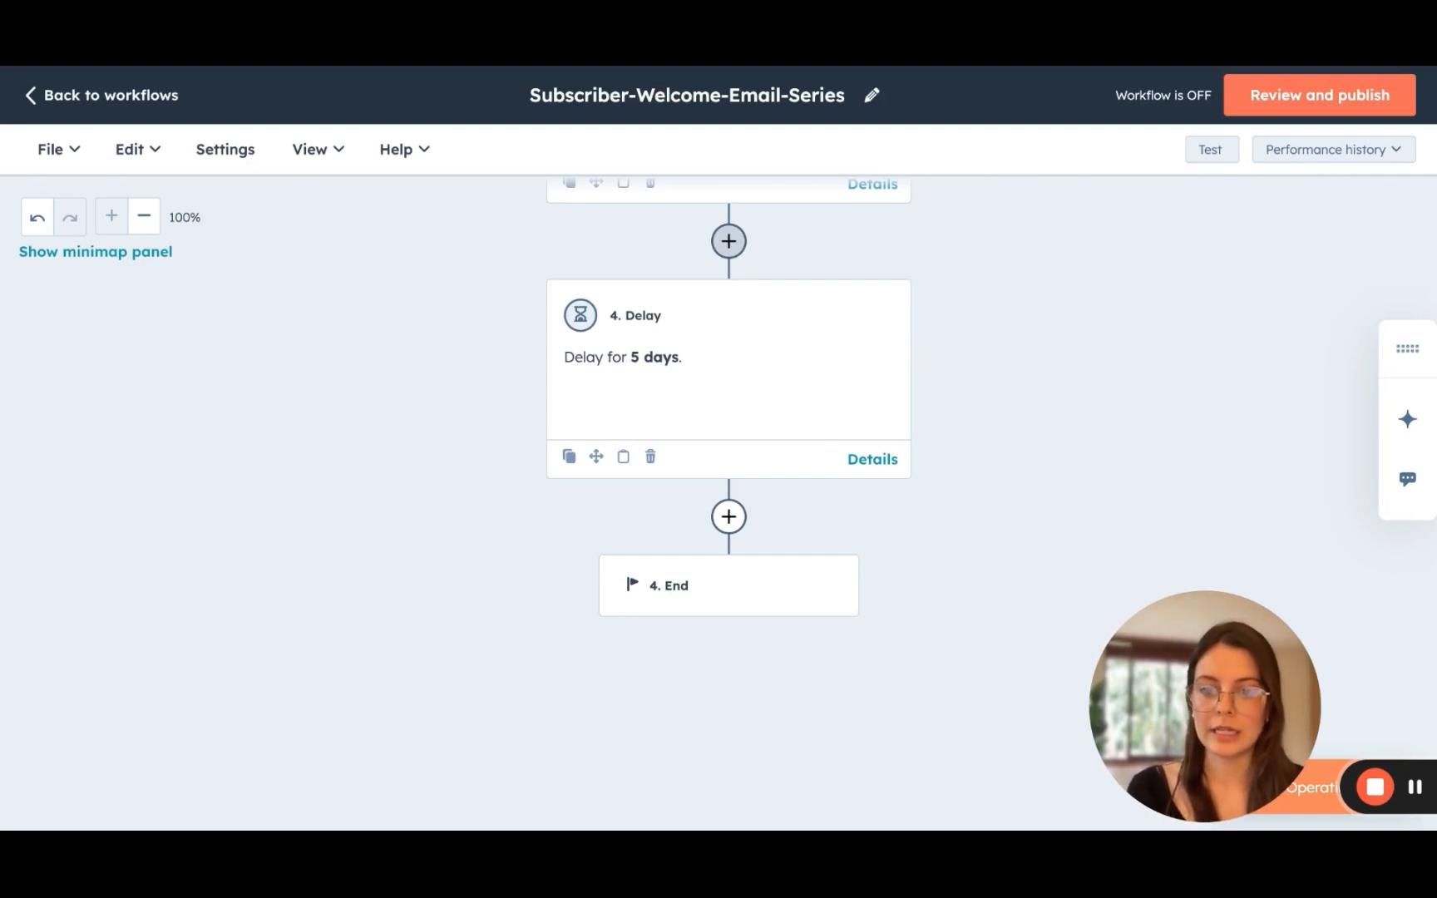
click(728, 517)
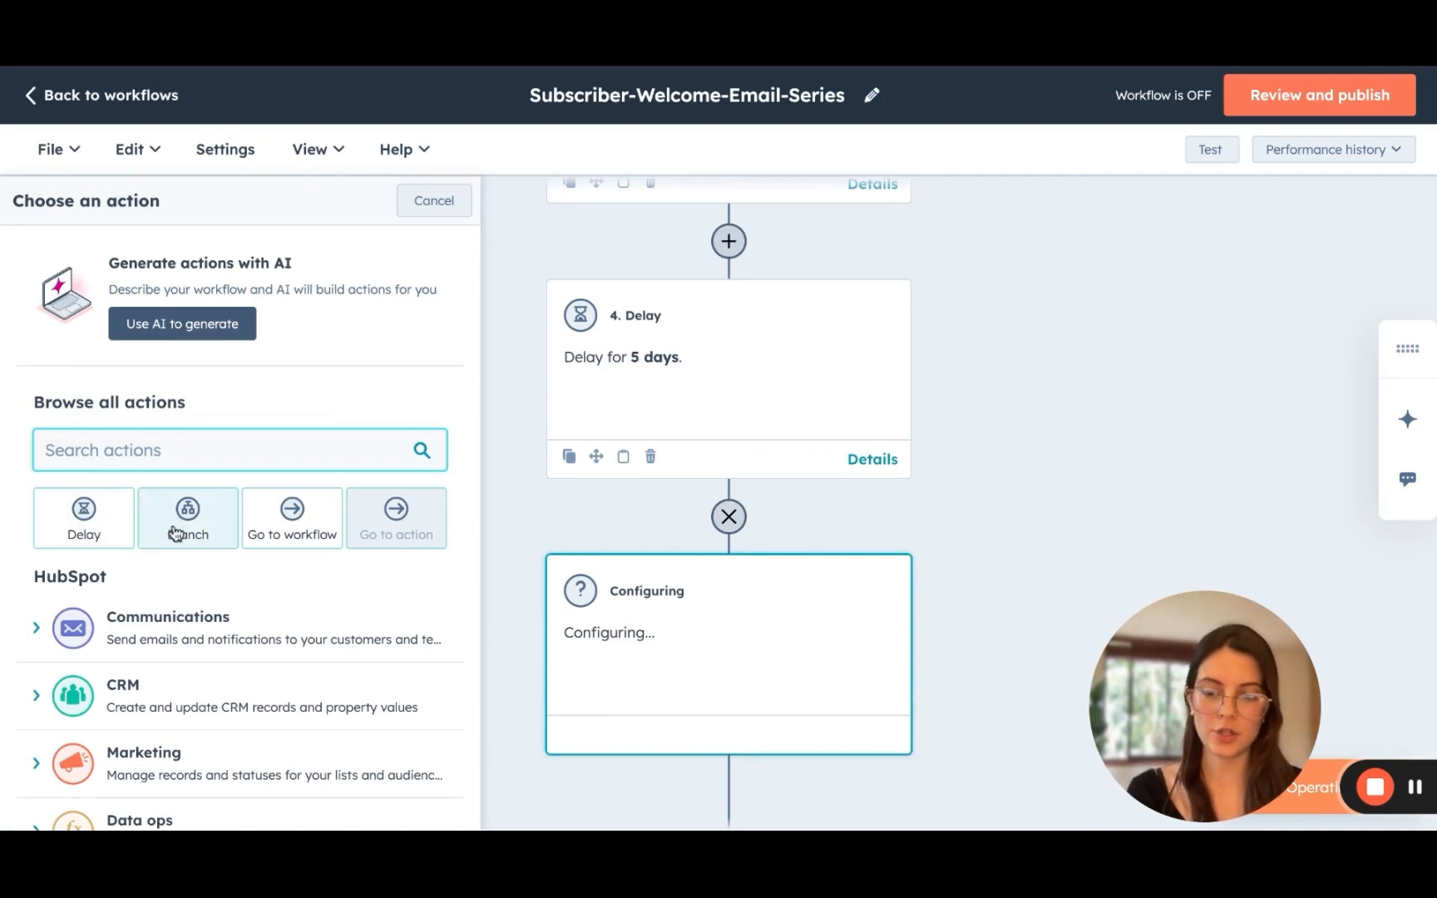
click(175, 529)
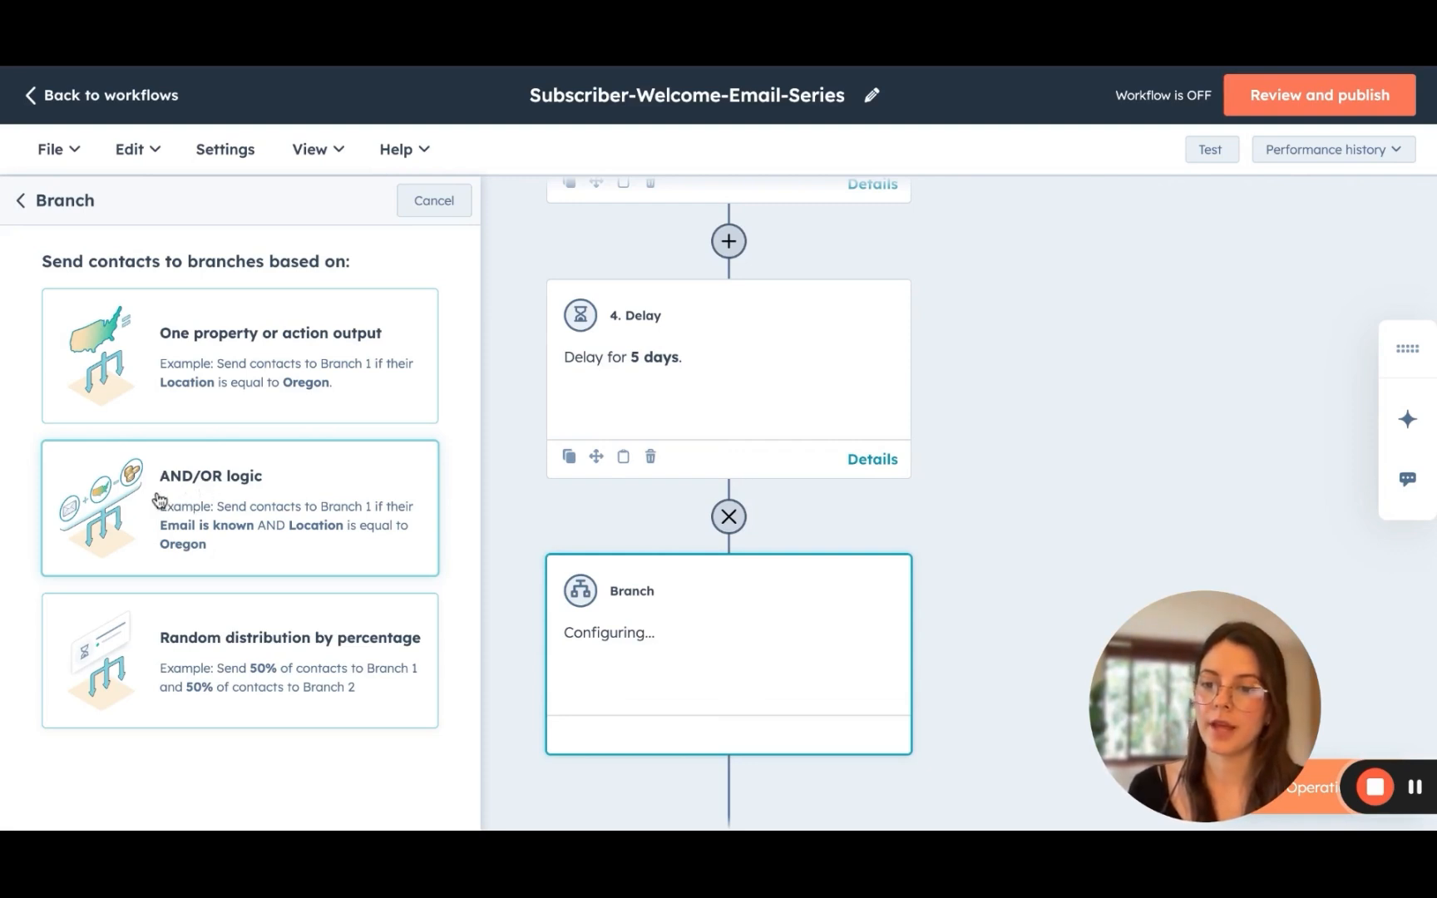
click(235, 502)
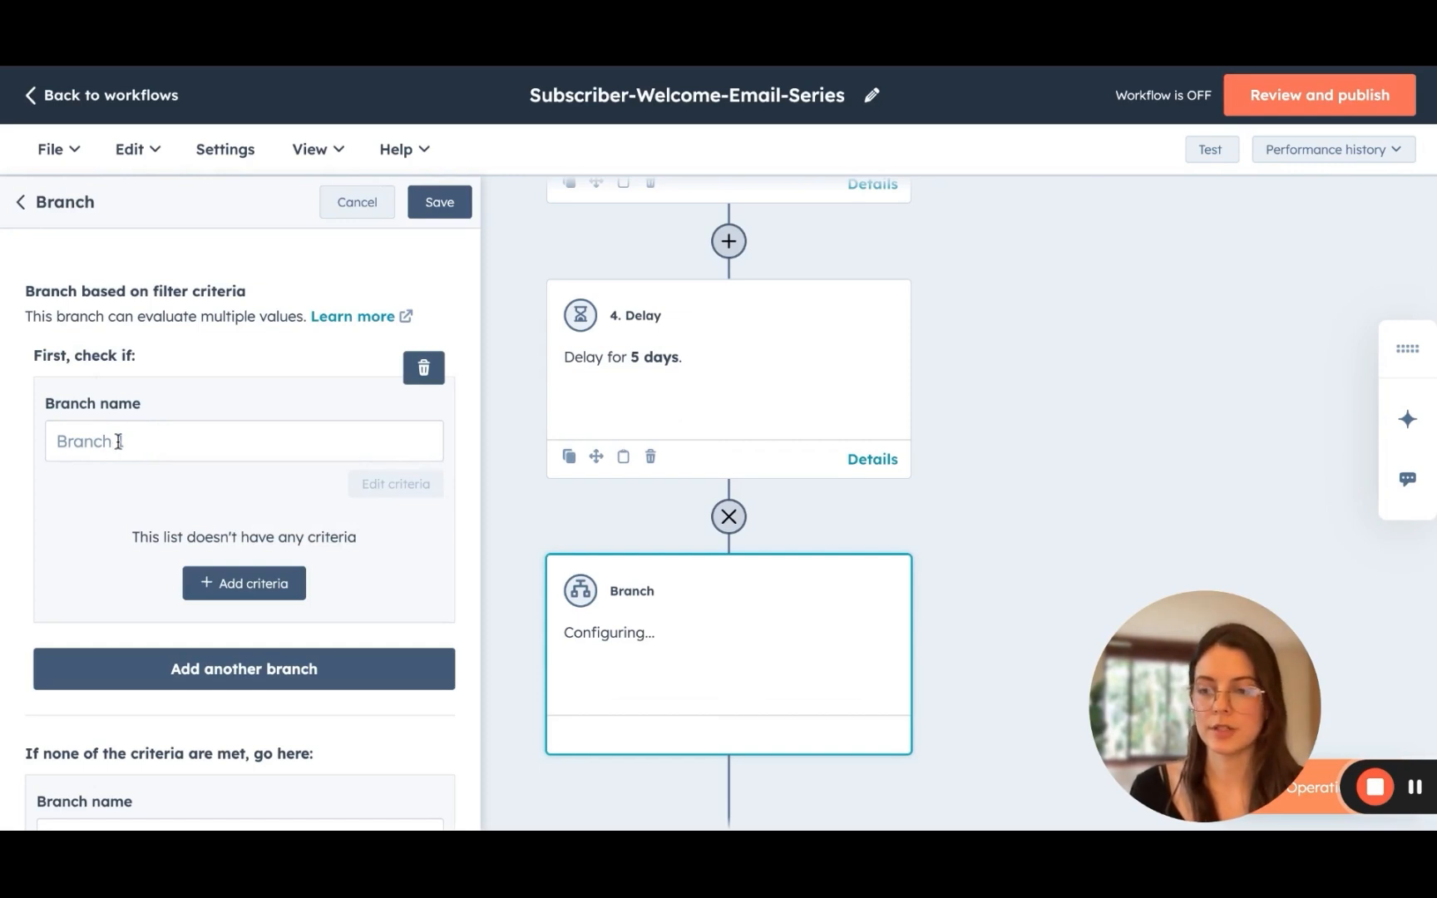
click(119, 441)
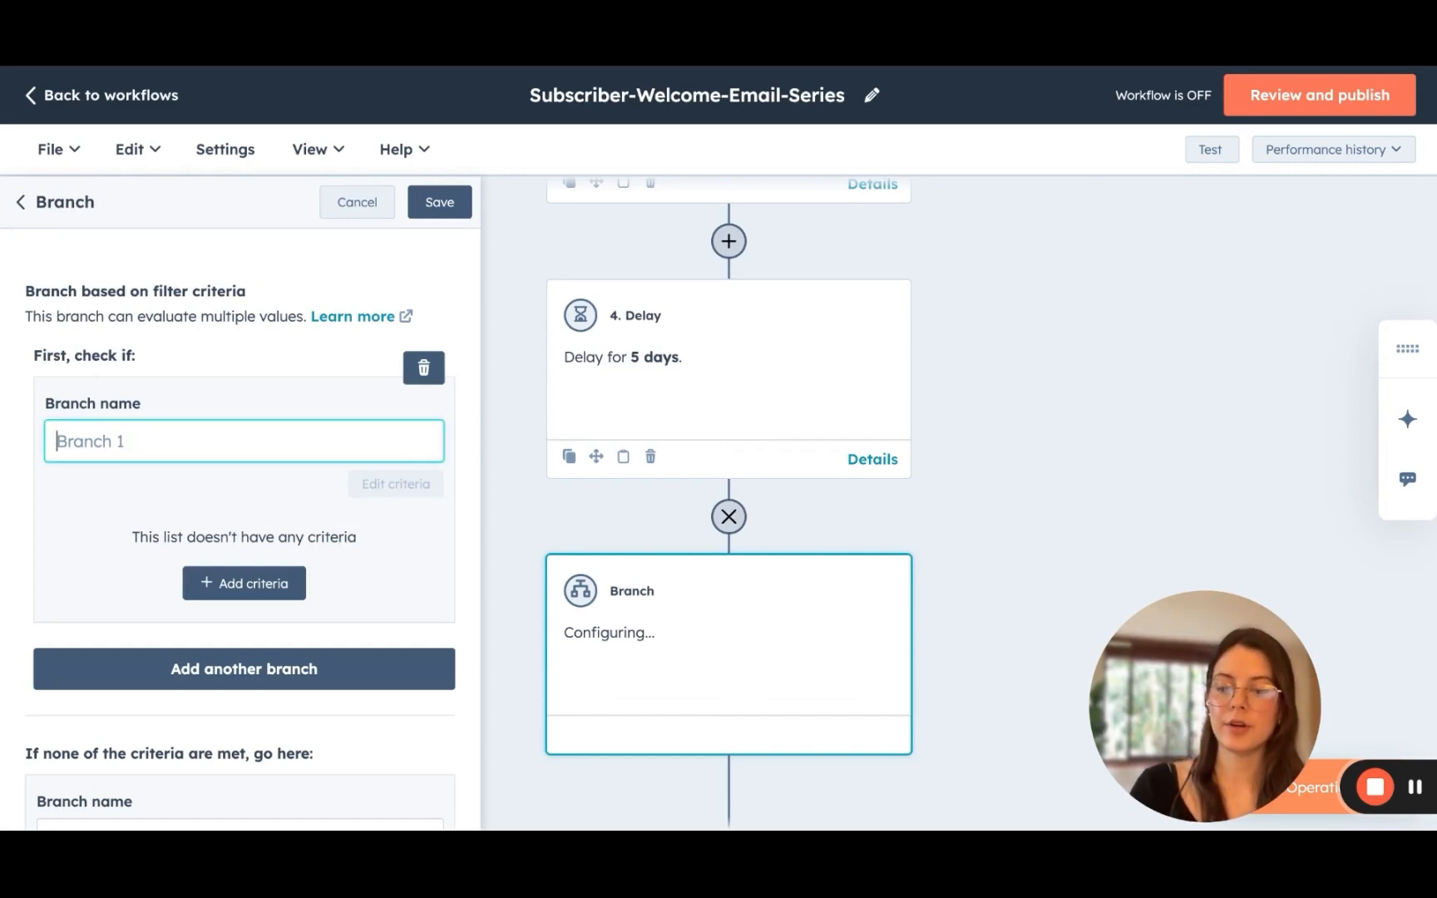
text(Clicked Email)
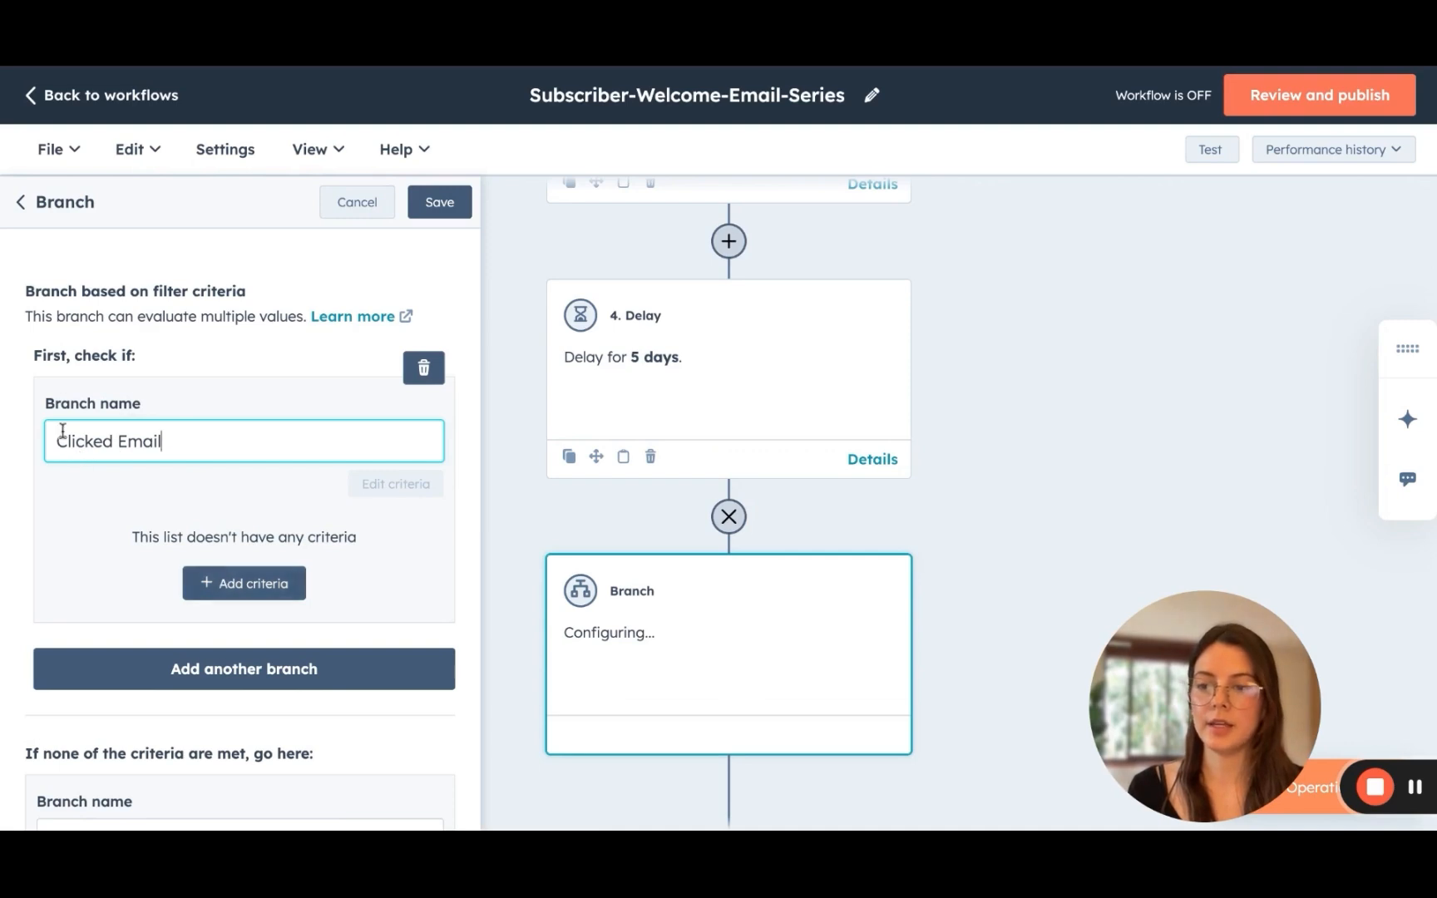
- Set the Clicked Email branch criteria to the contact property Marketing emails clicked is equal to 1, and save the branch action
click(225, 588)
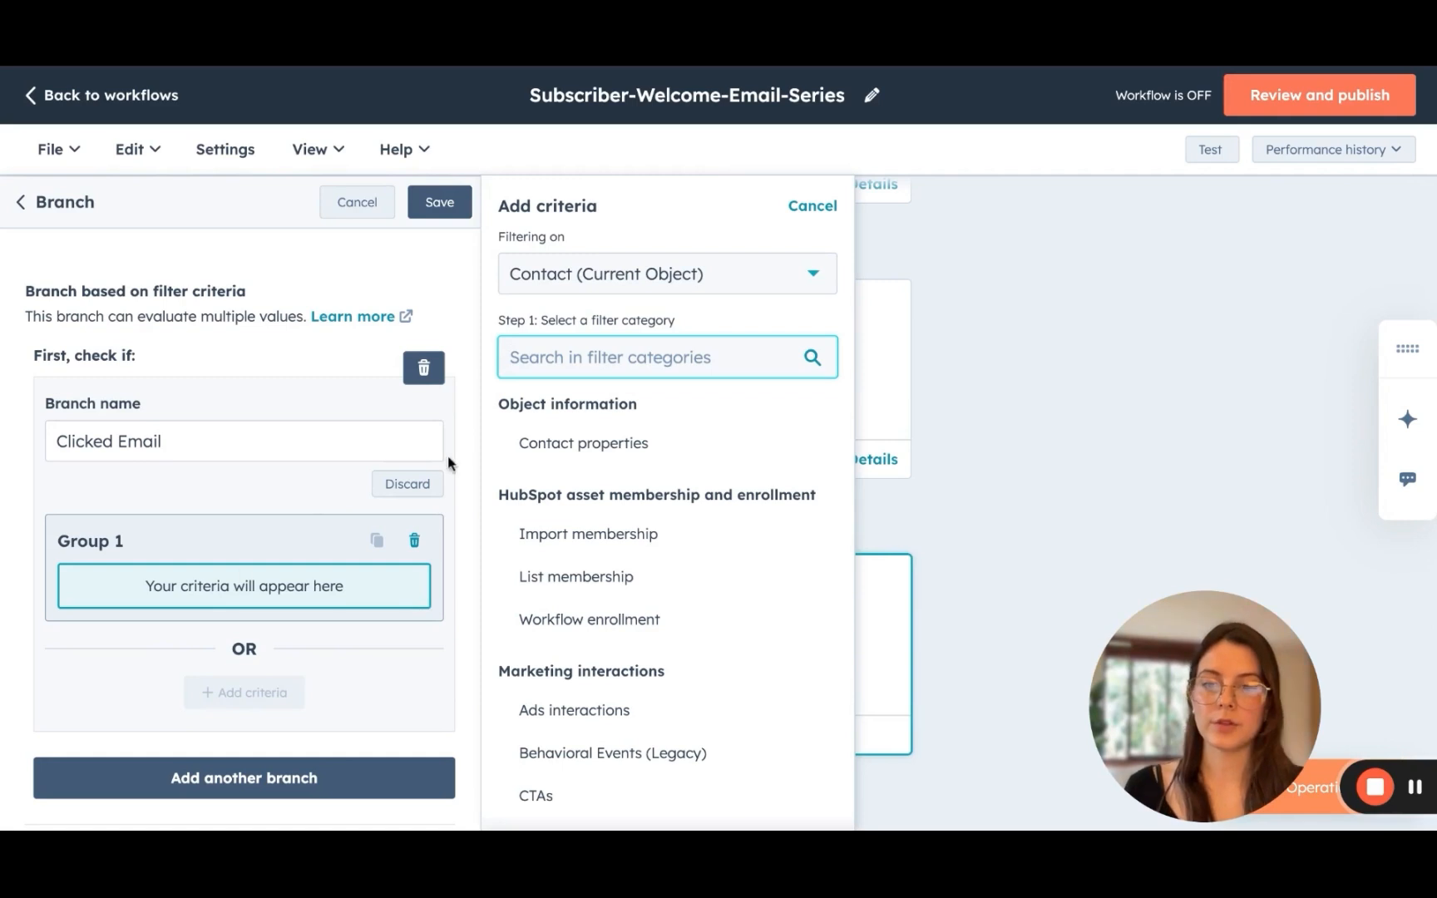
click(580, 446)
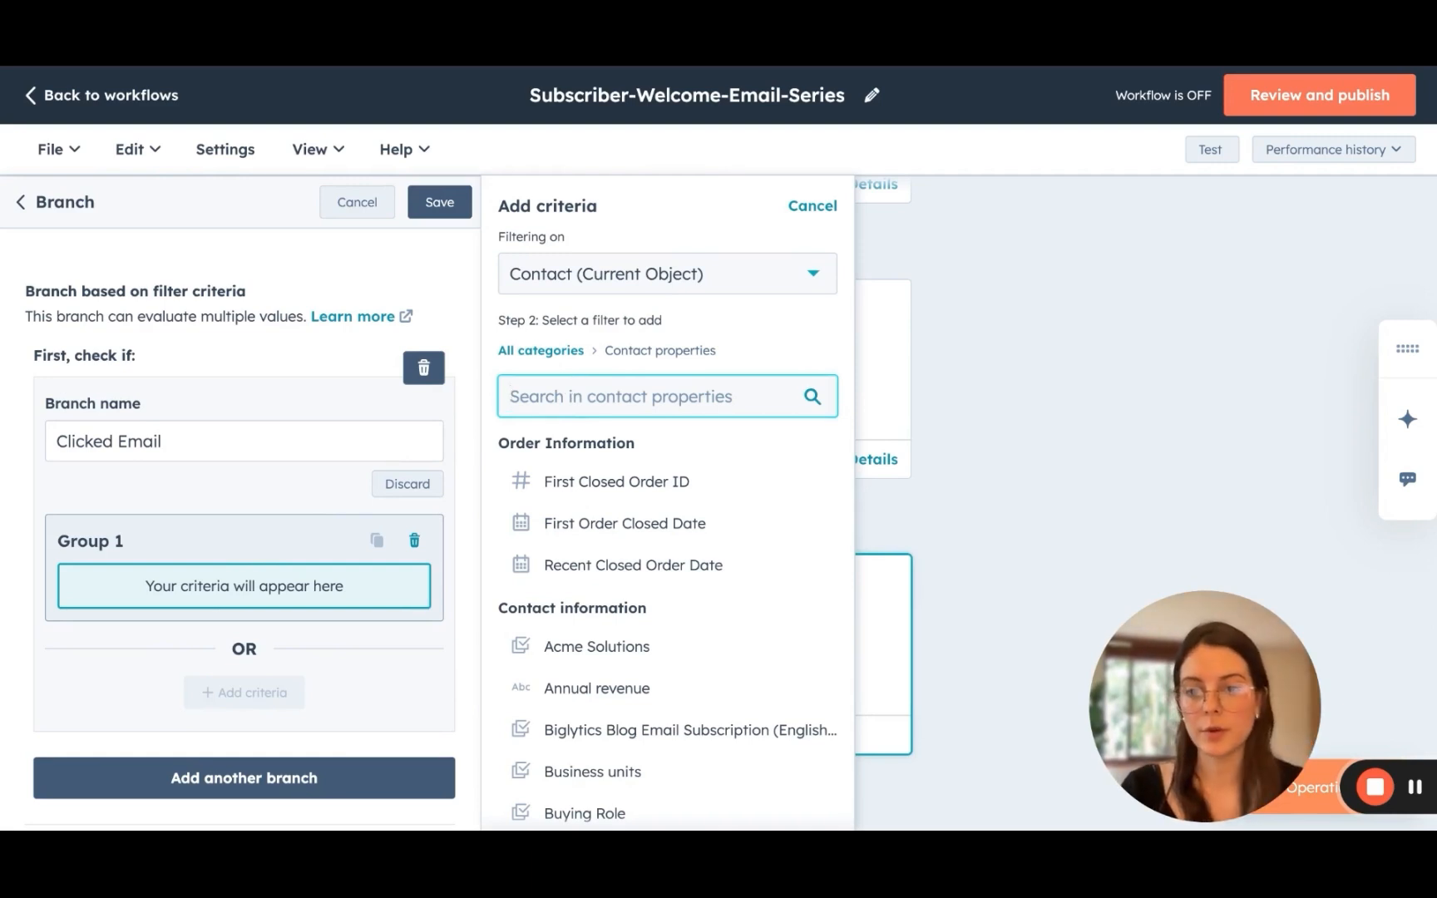
text(emails)
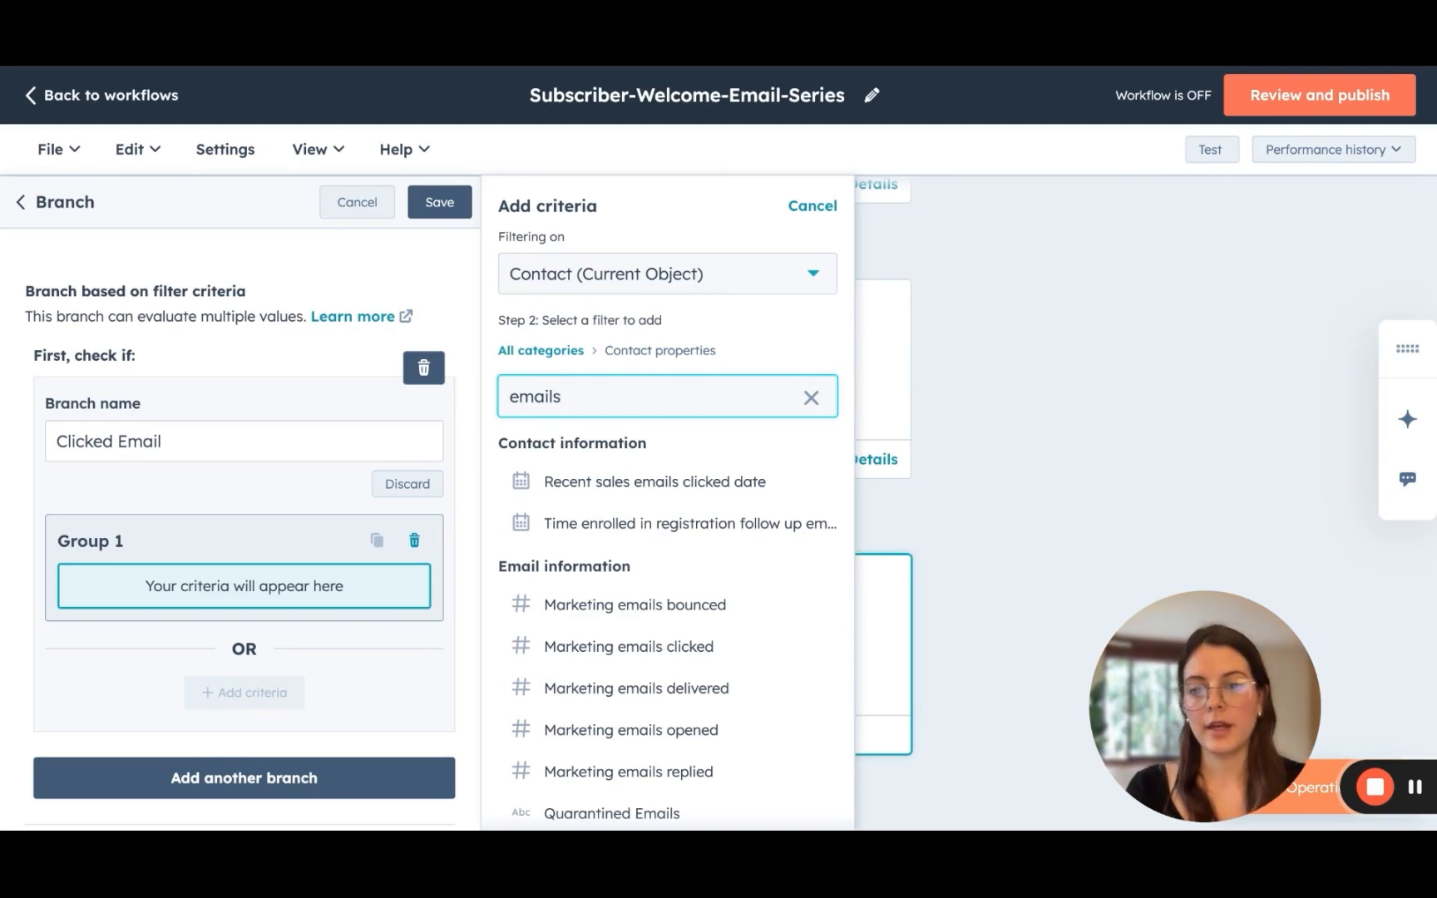
scroll(603, 636, down, 1)
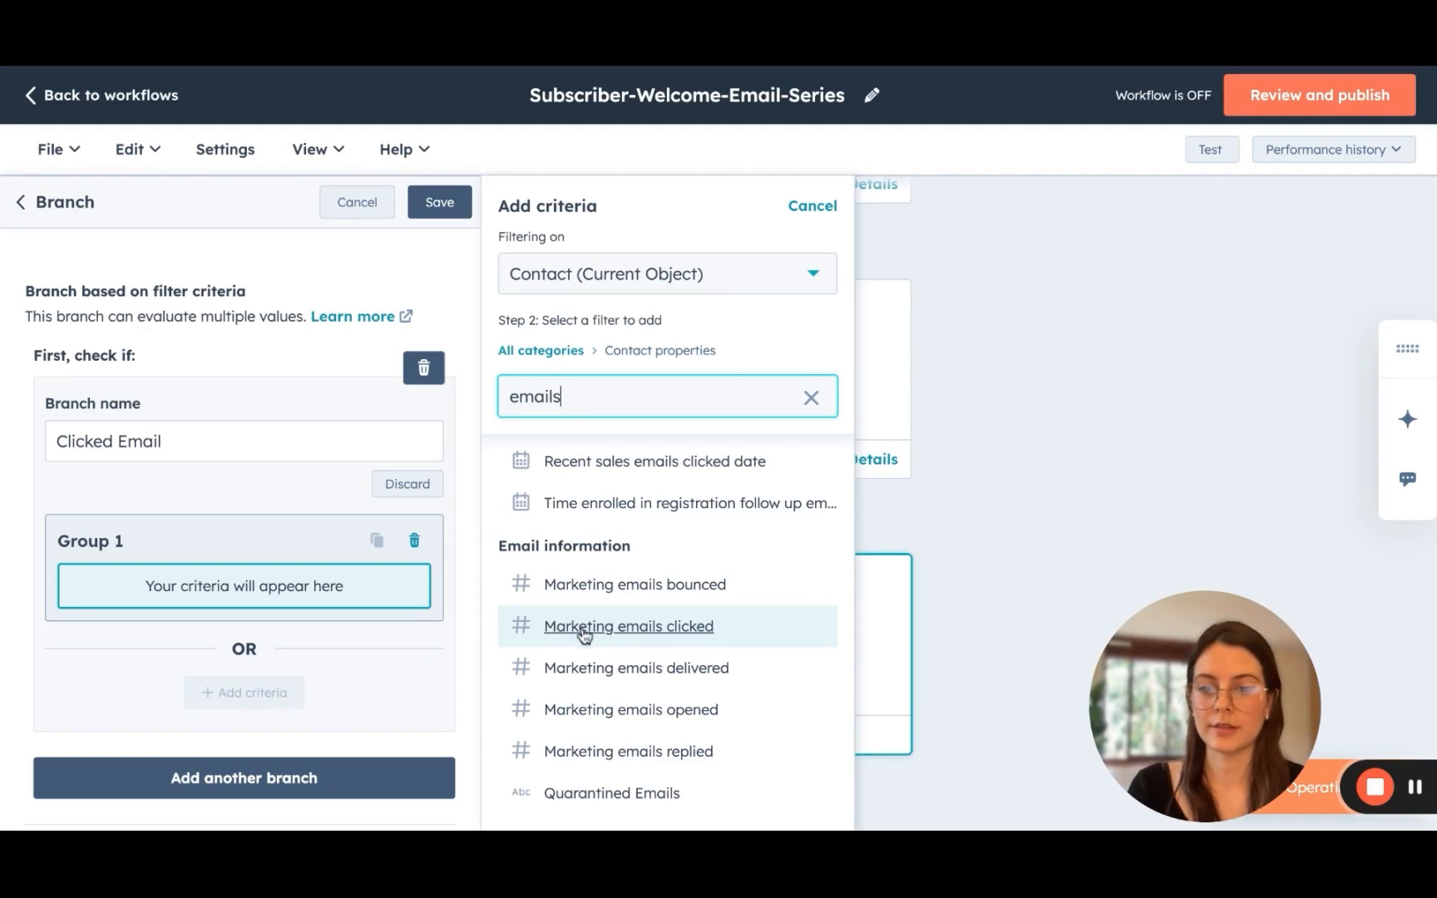
click(625, 637)
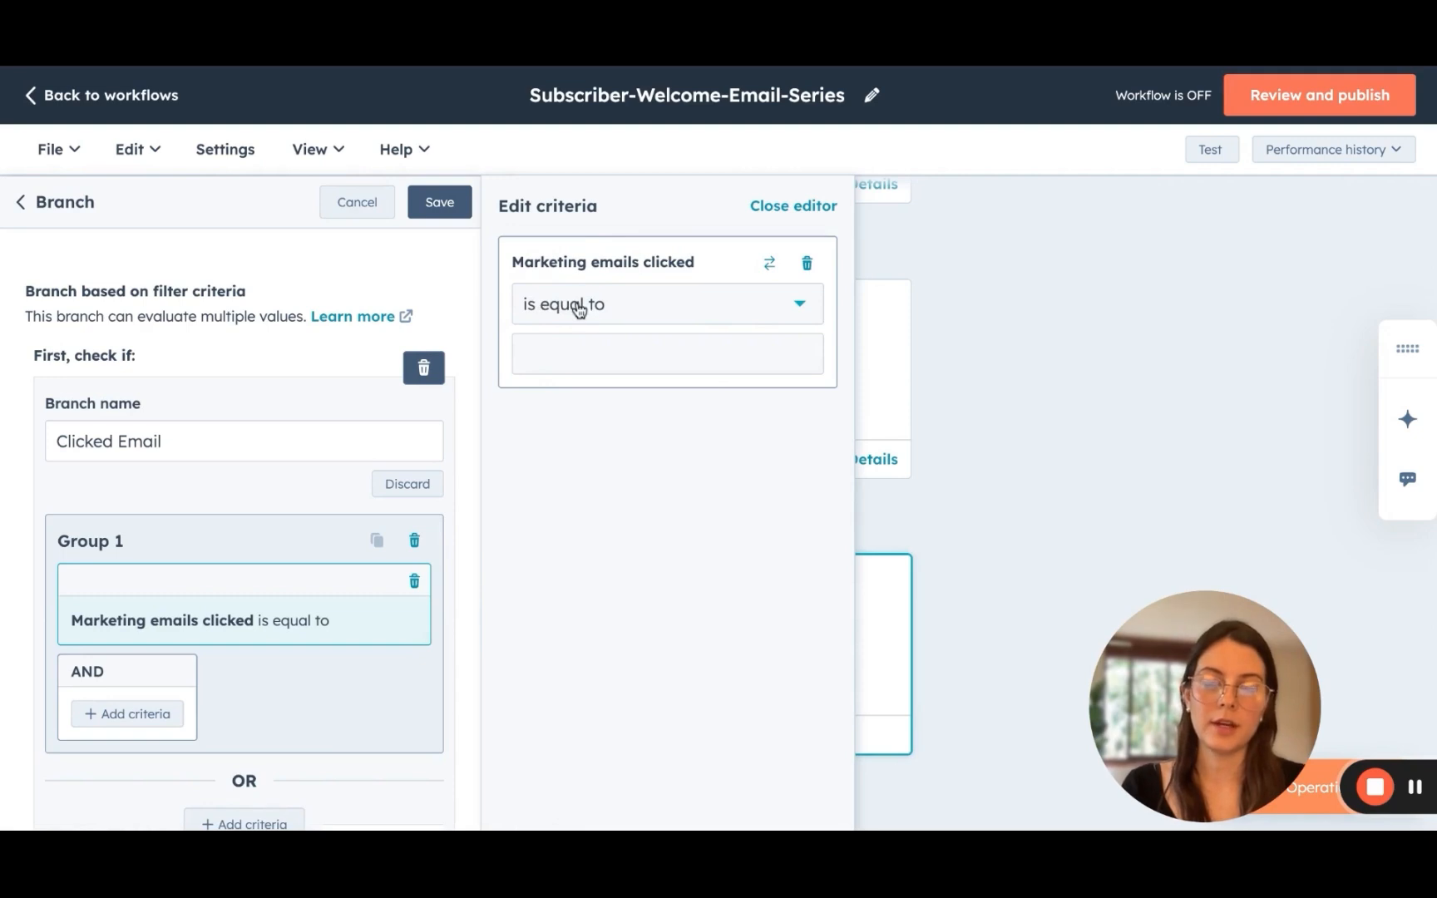
click(579, 344)
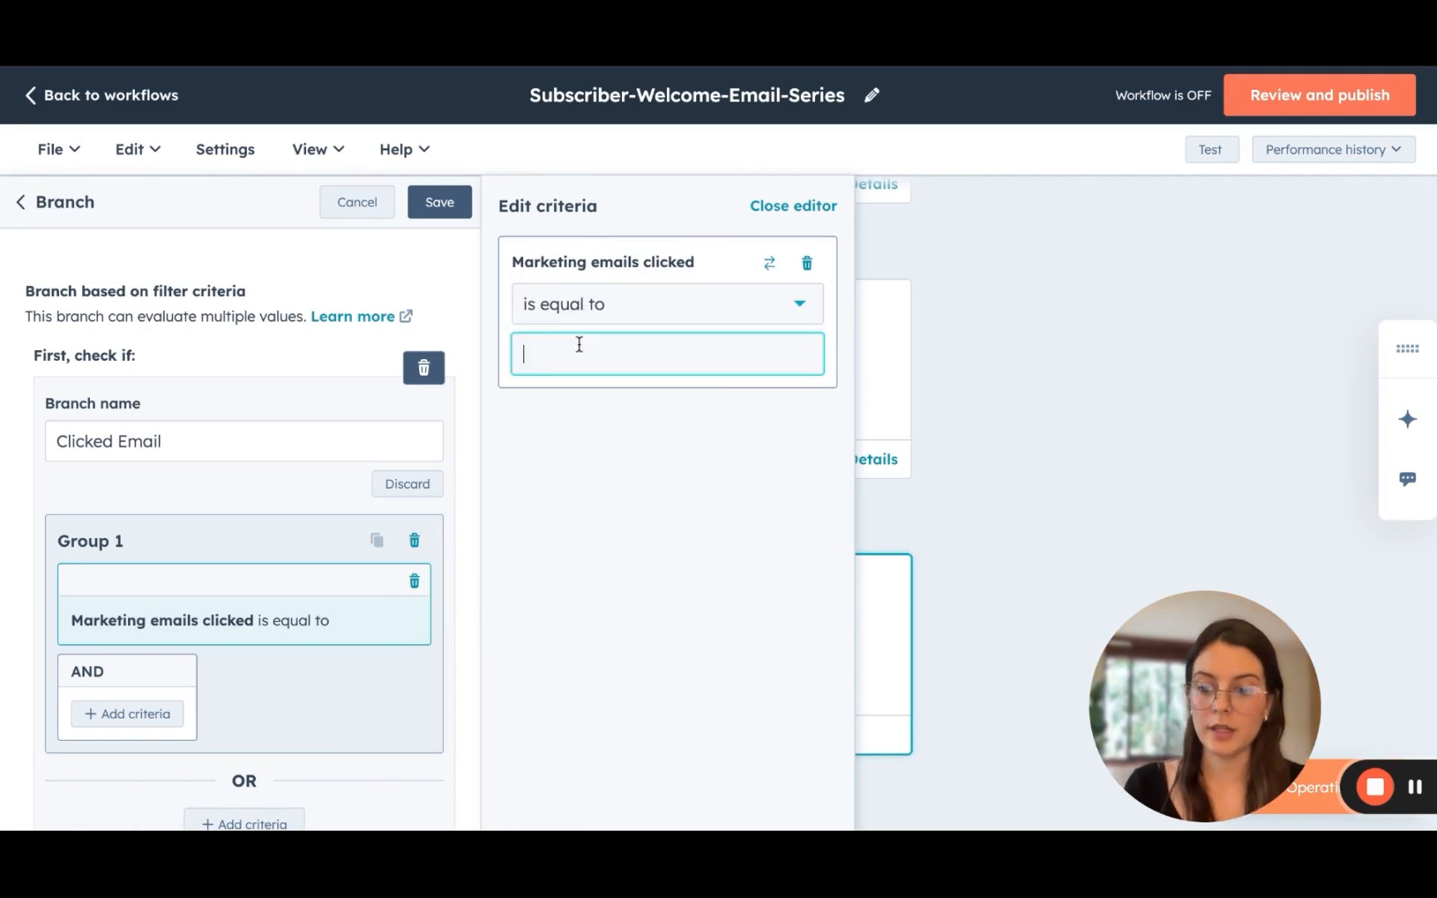
text(1)
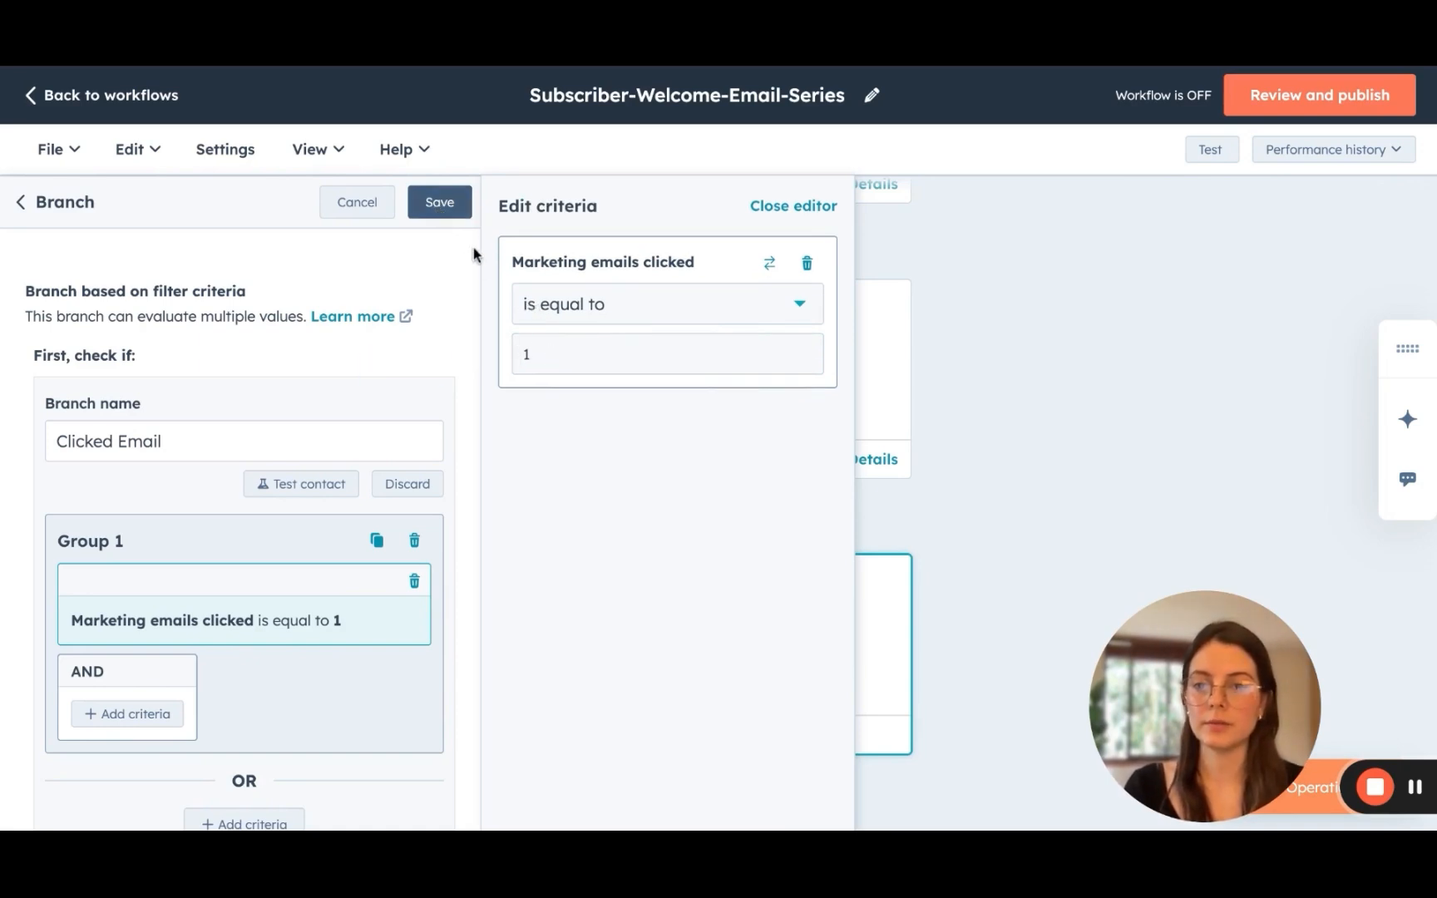
click(439, 202)
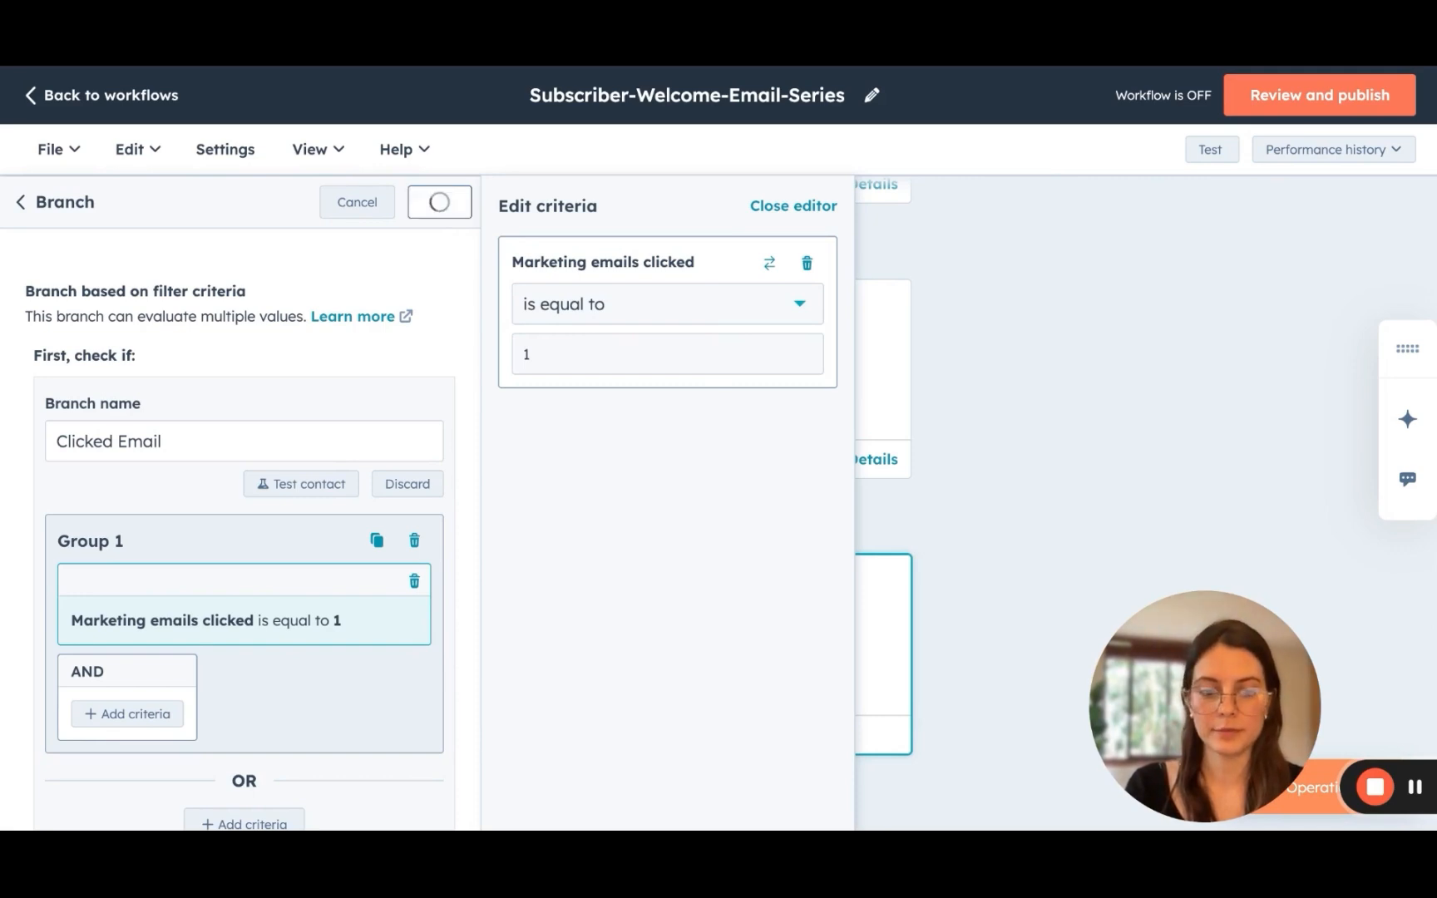
- Reopen the Branch action for editing and add a second branch named Did NOT Click Email
scroll(651, 472, down, 2)
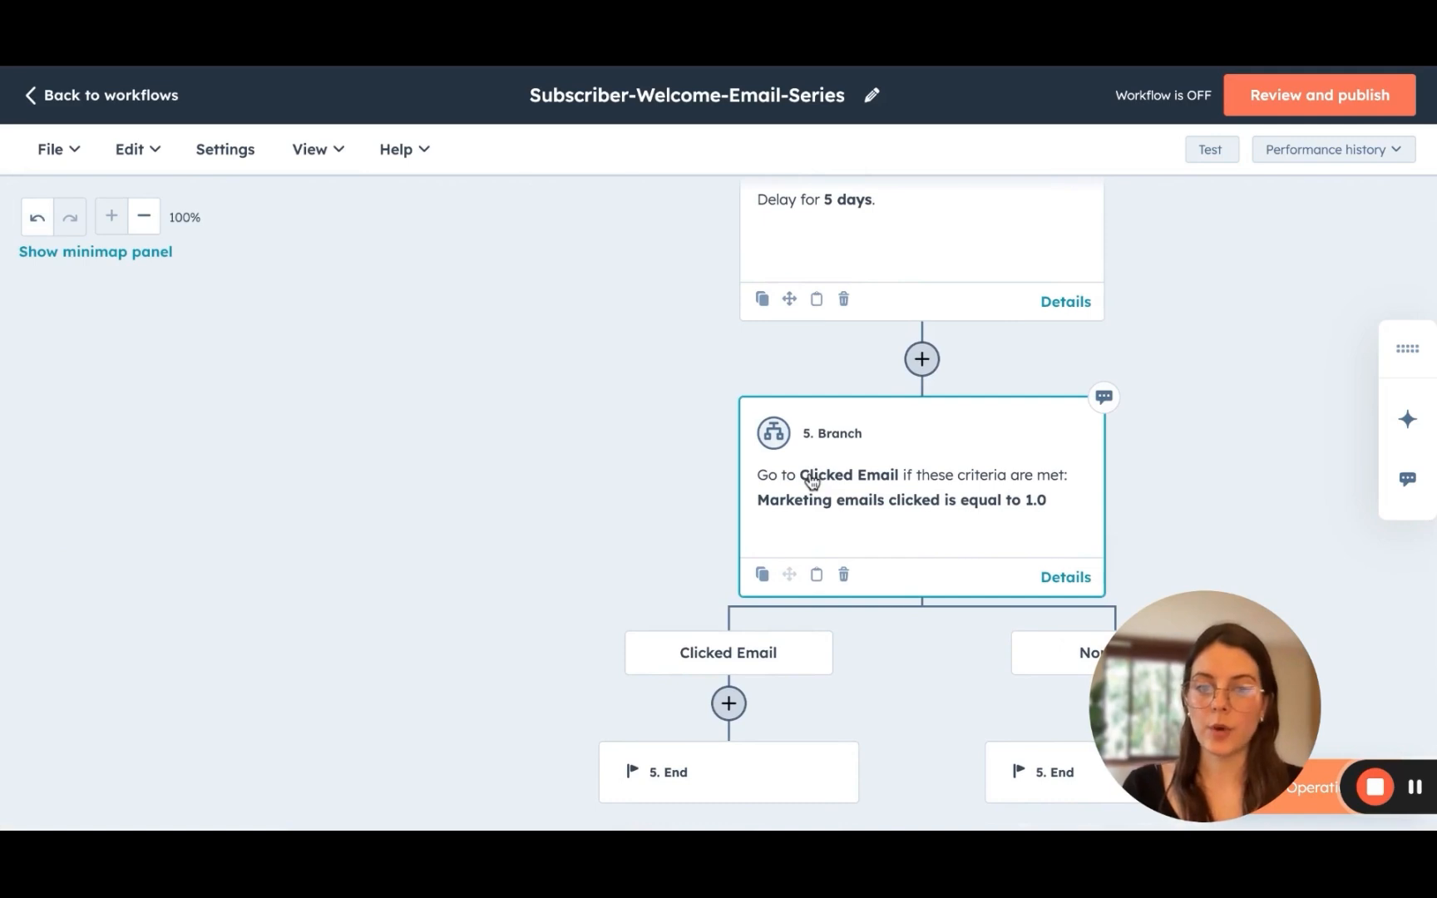
scroll(810, 481, down, 1)
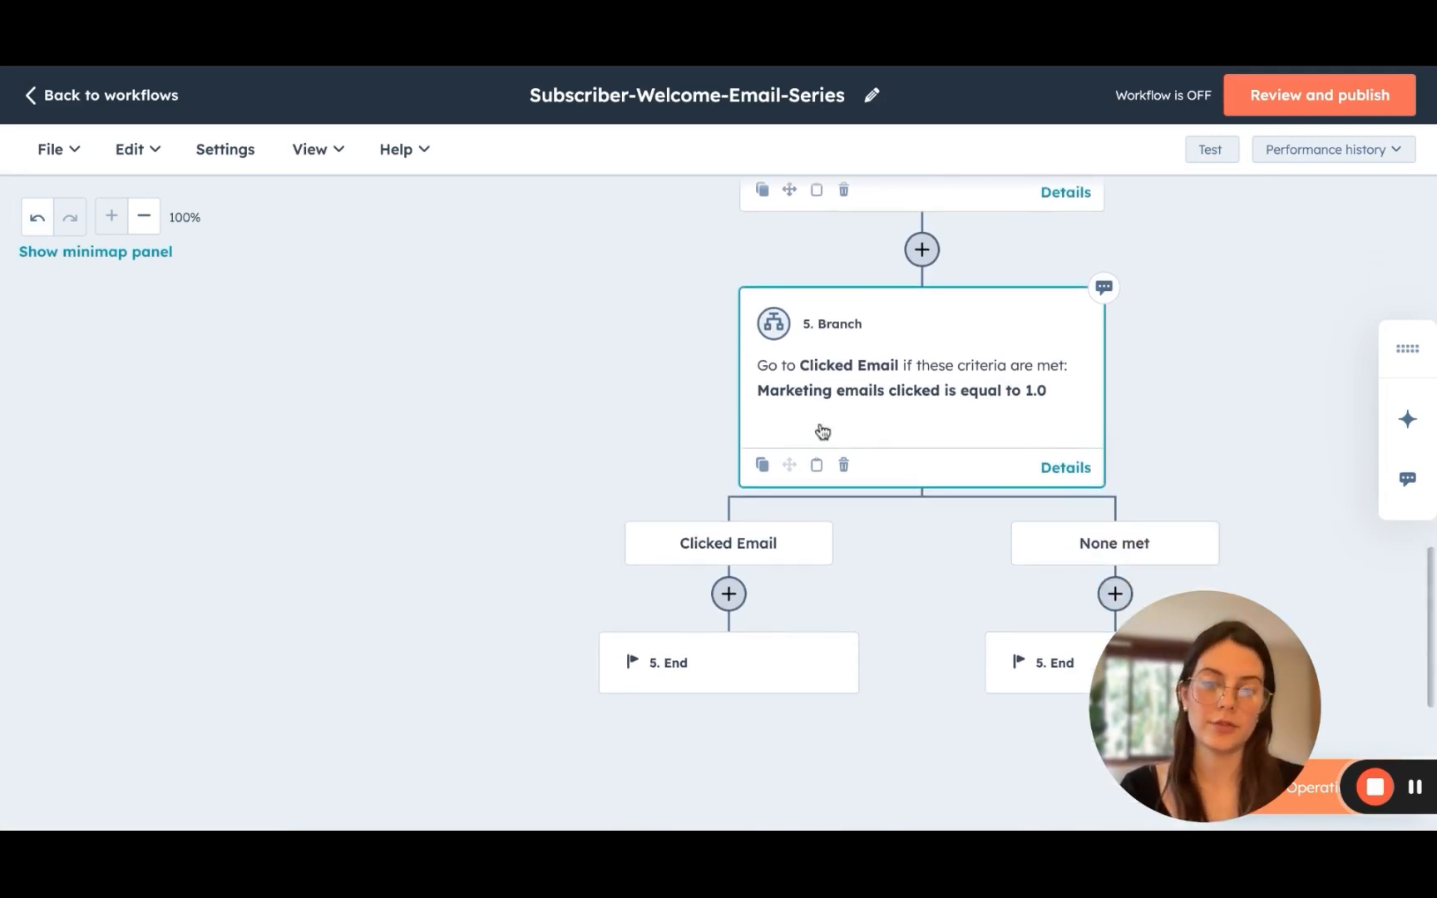
click(868, 358)
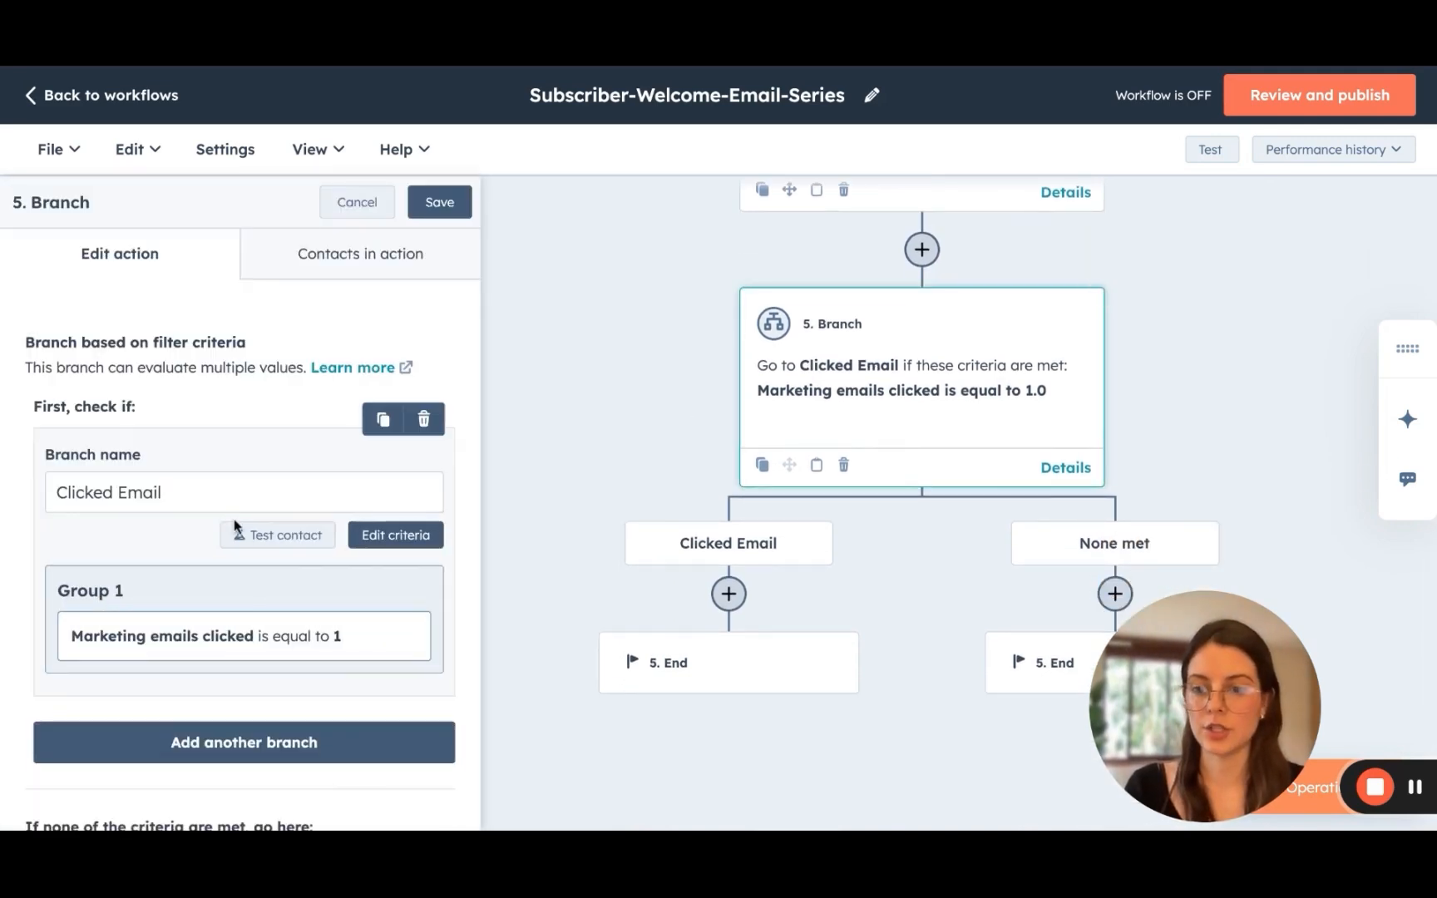
scroll(234, 519, down, 2)
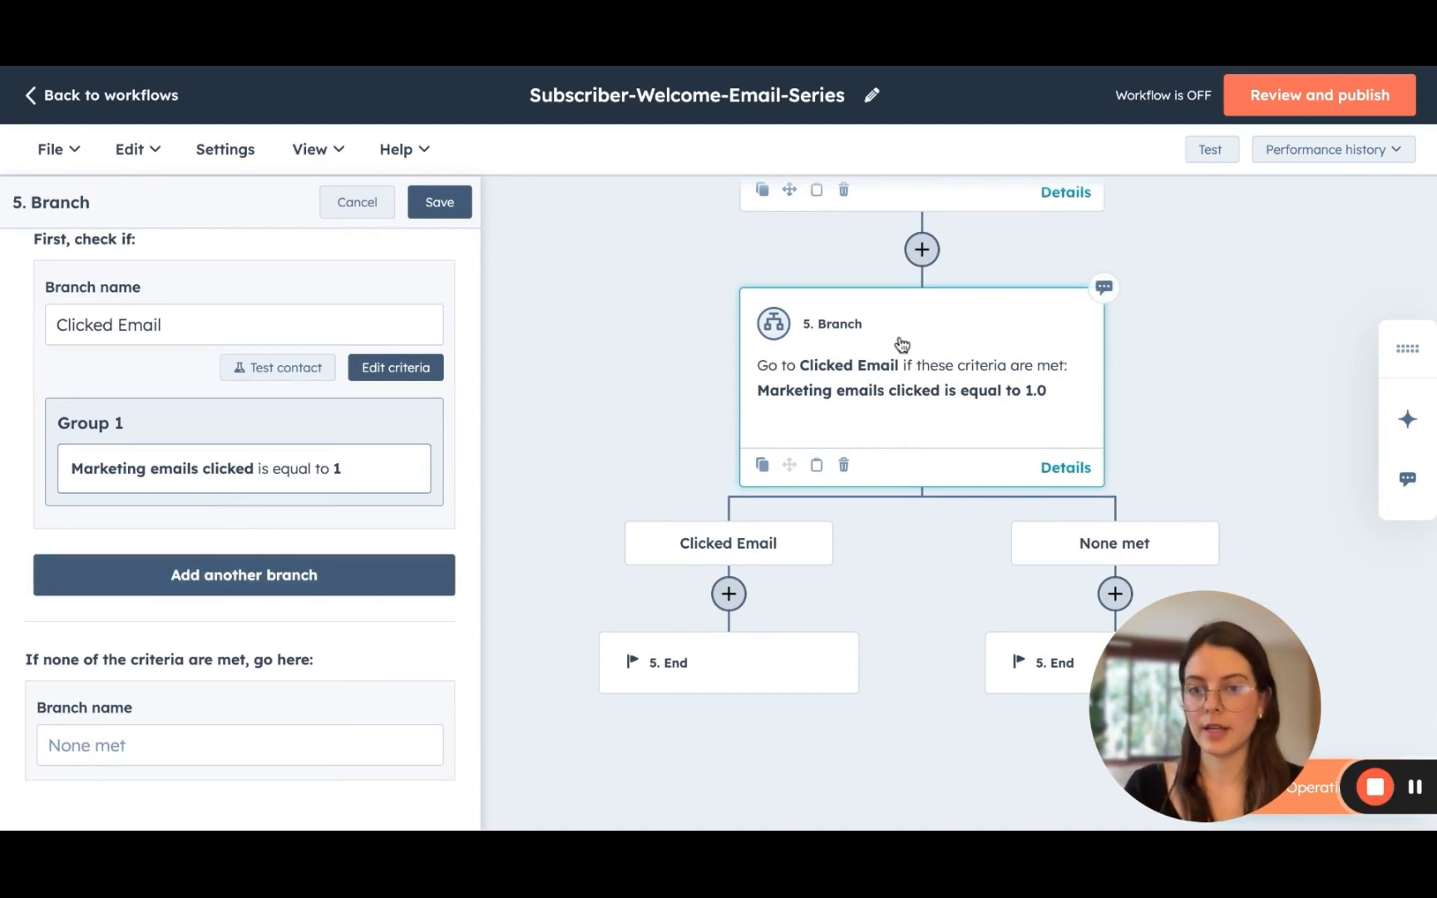
click(205, 588)
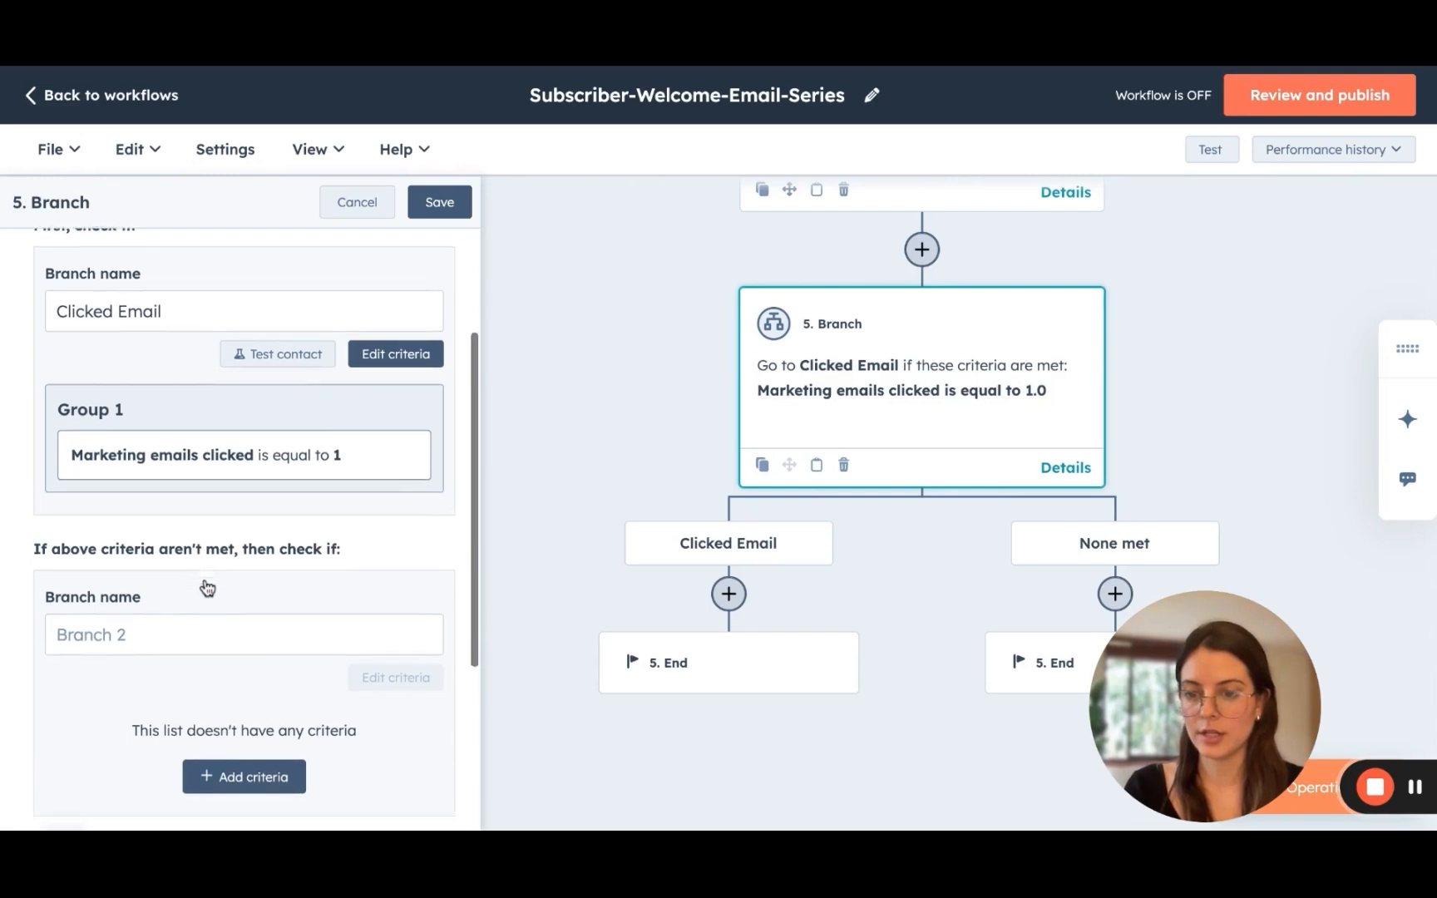
scroll(207, 588, down, 1)
click(186, 572)
text(Clicked Email)
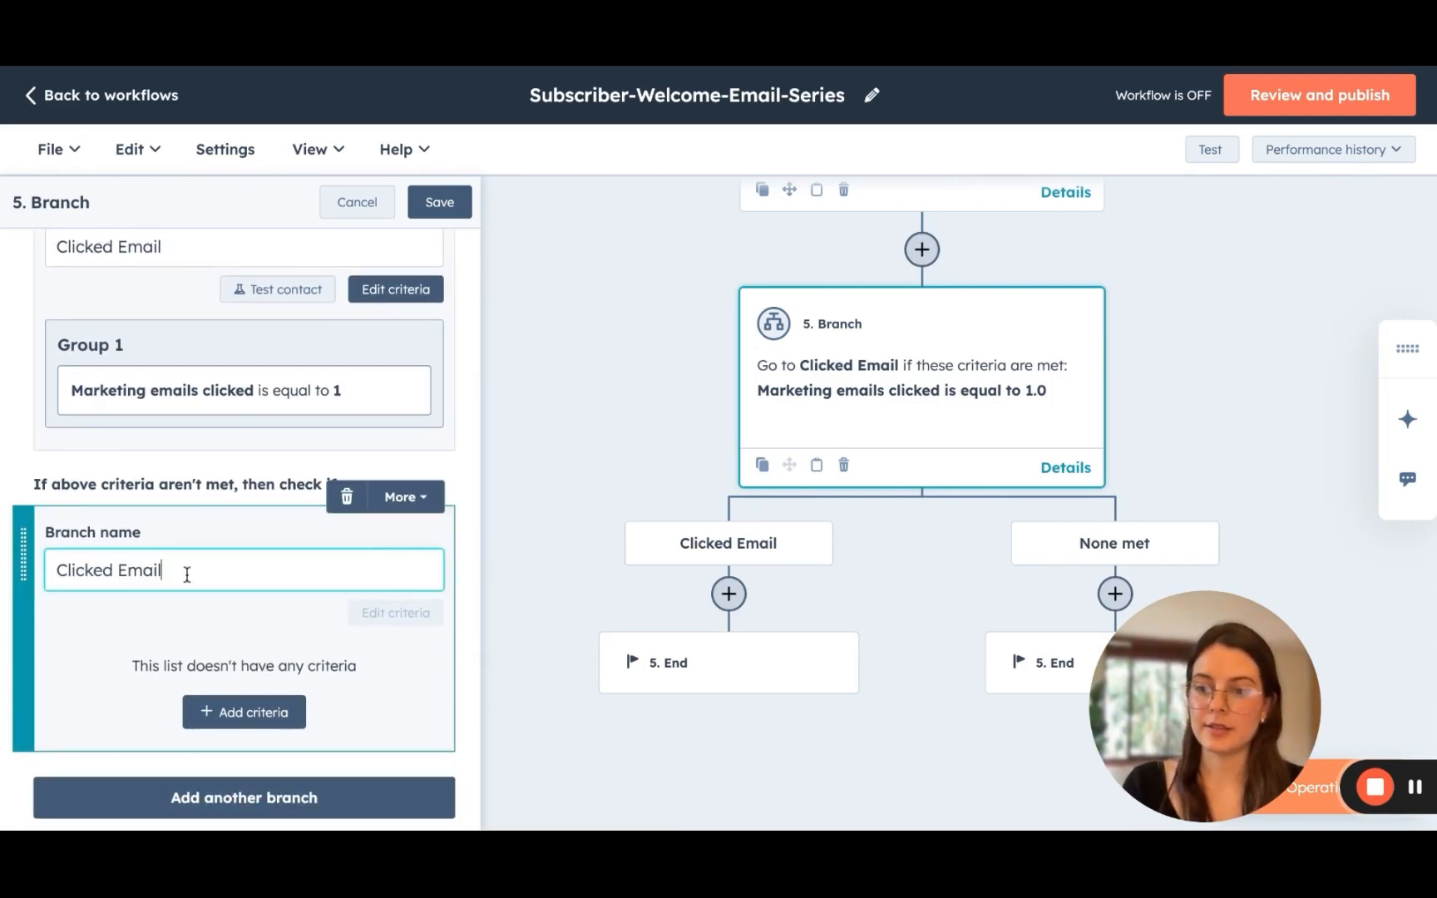
click(53, 571)
text(D)
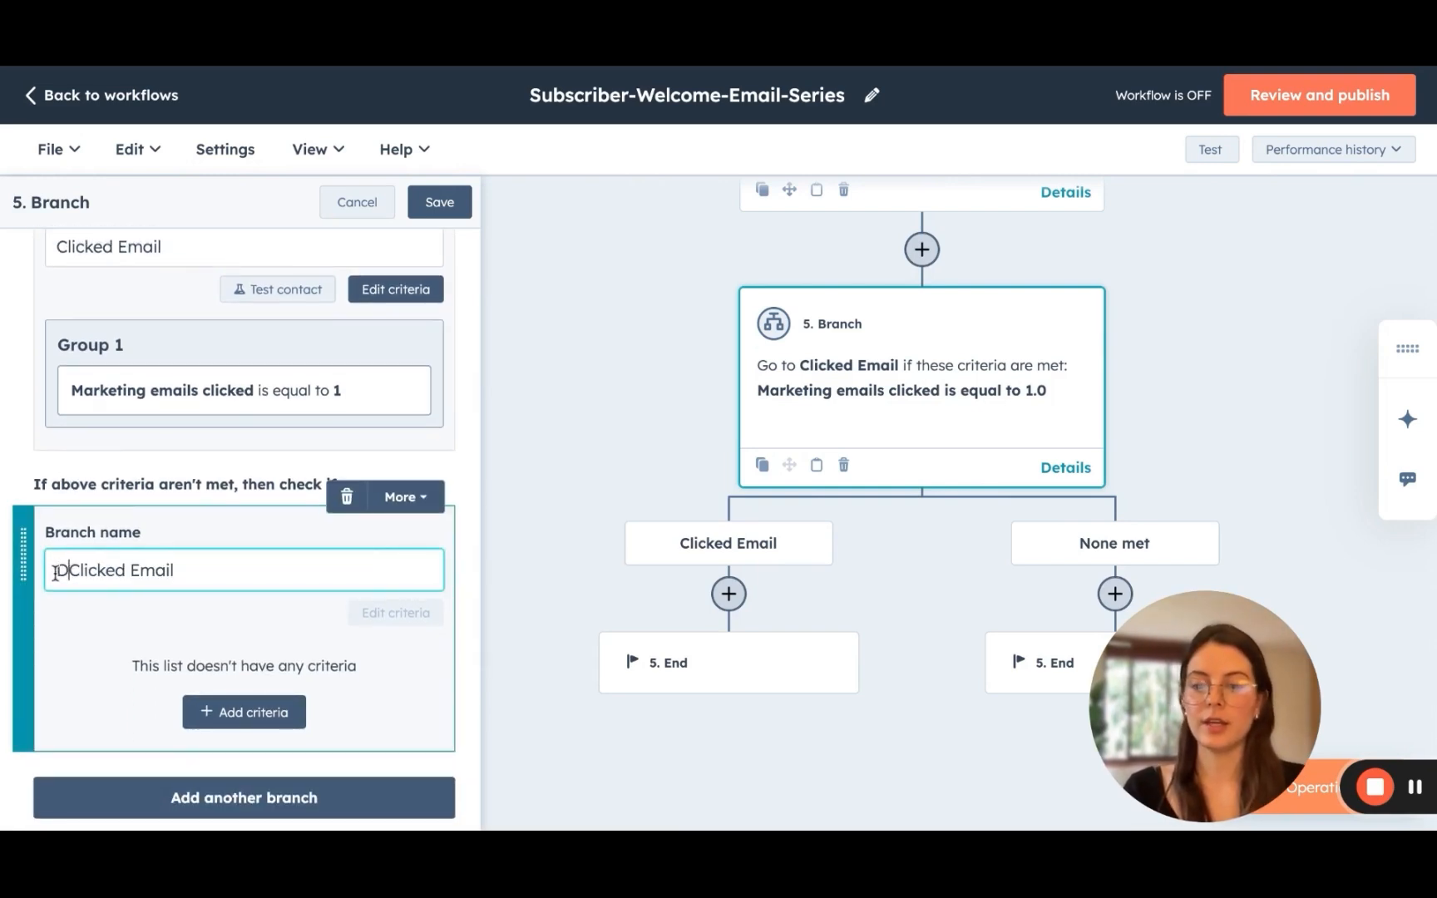
text(id NOT)
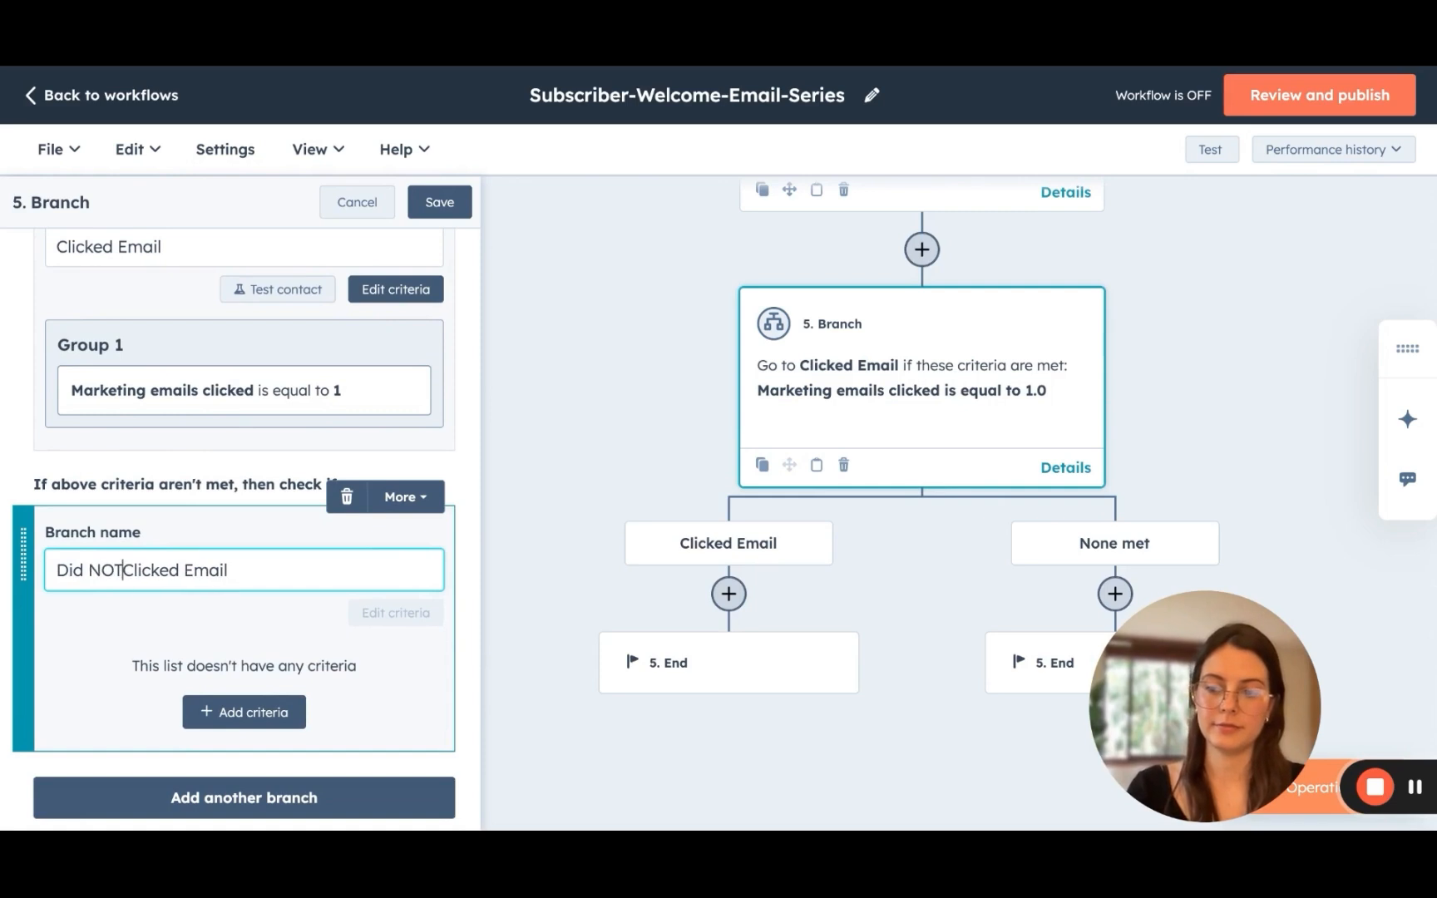
key(BackSpace)
key(BackSpace)
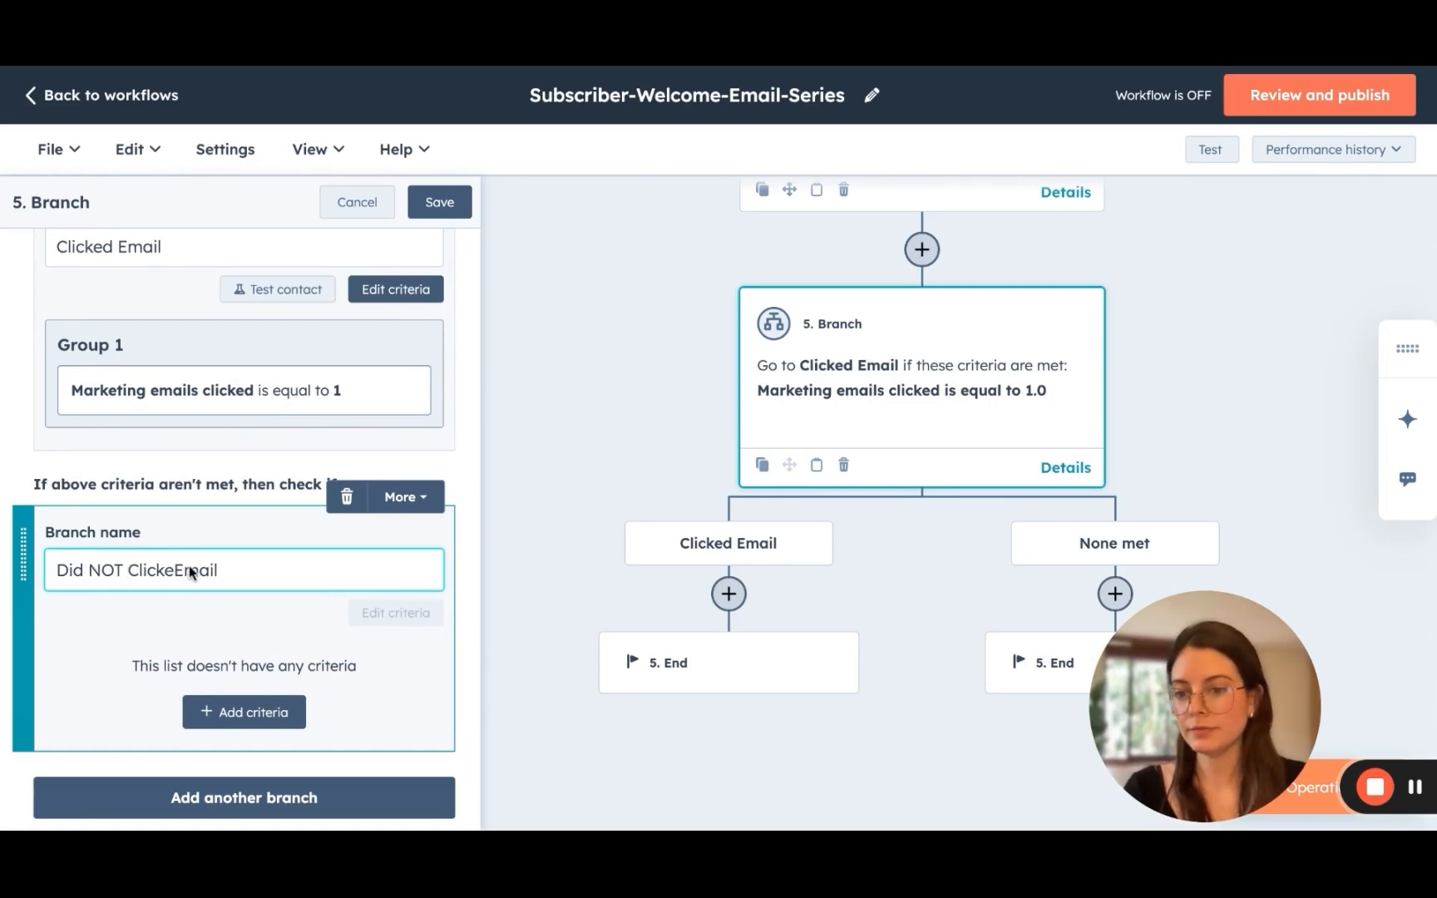
key(BackSpace)
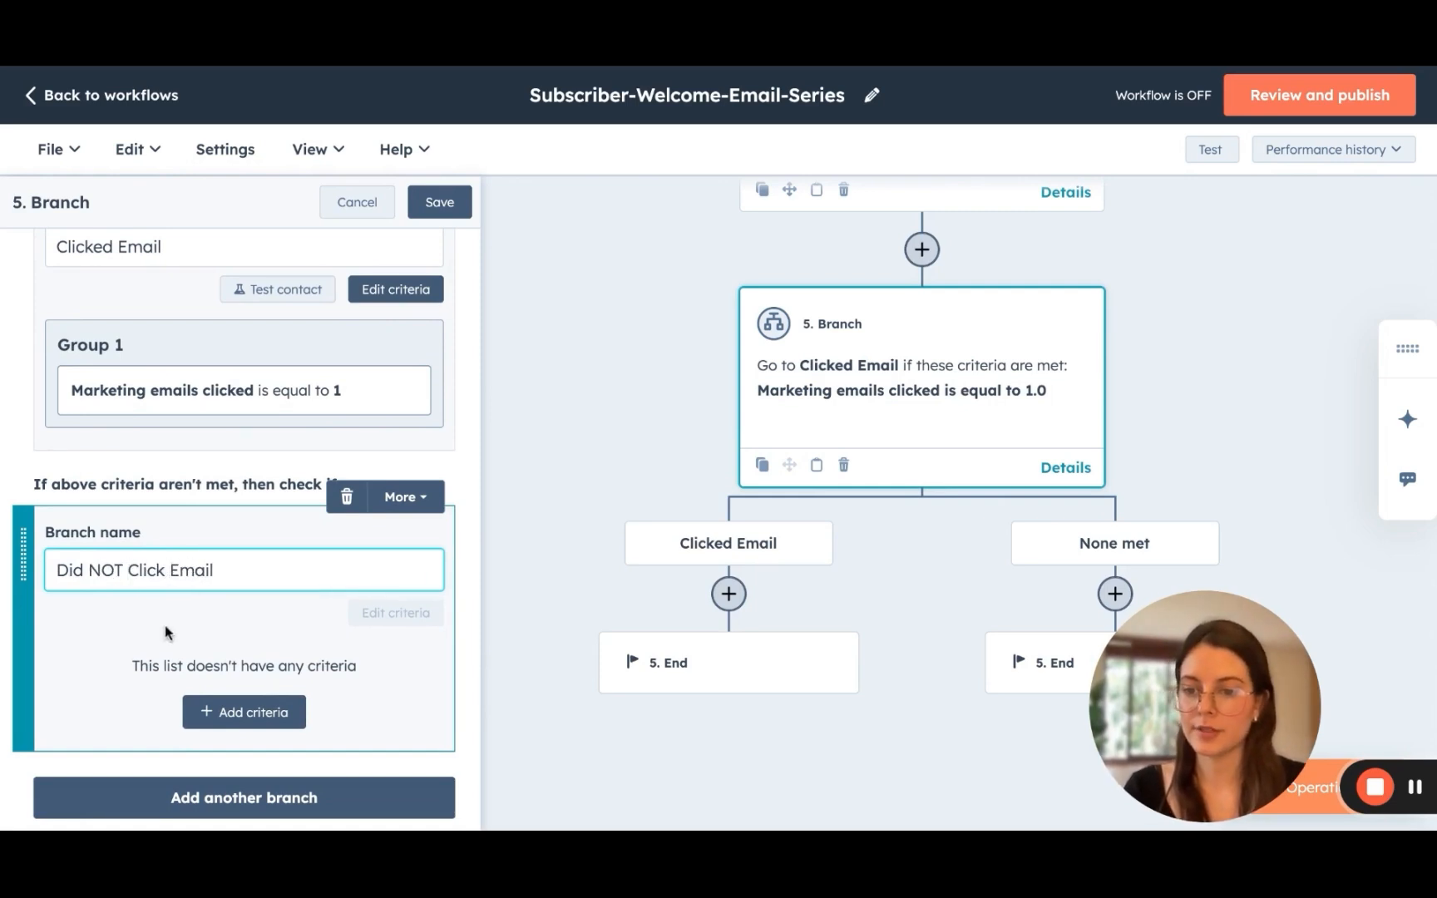
- Set the Did NOT Click Email branch criteria to Marketing emails clicked is equal to 0, and save the branch action
click(218, 707)
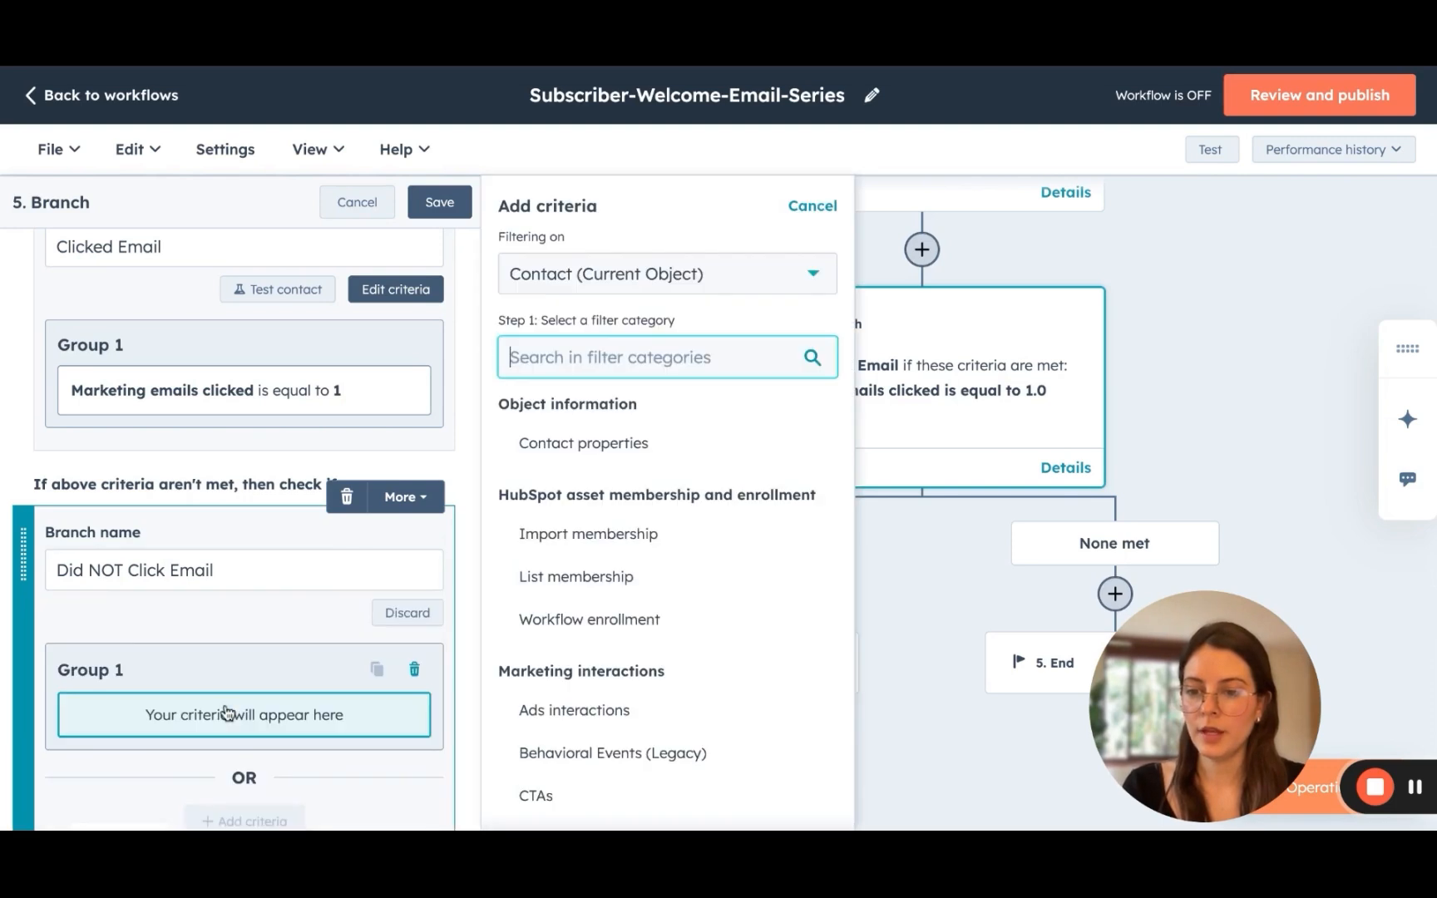
click(597, 451)
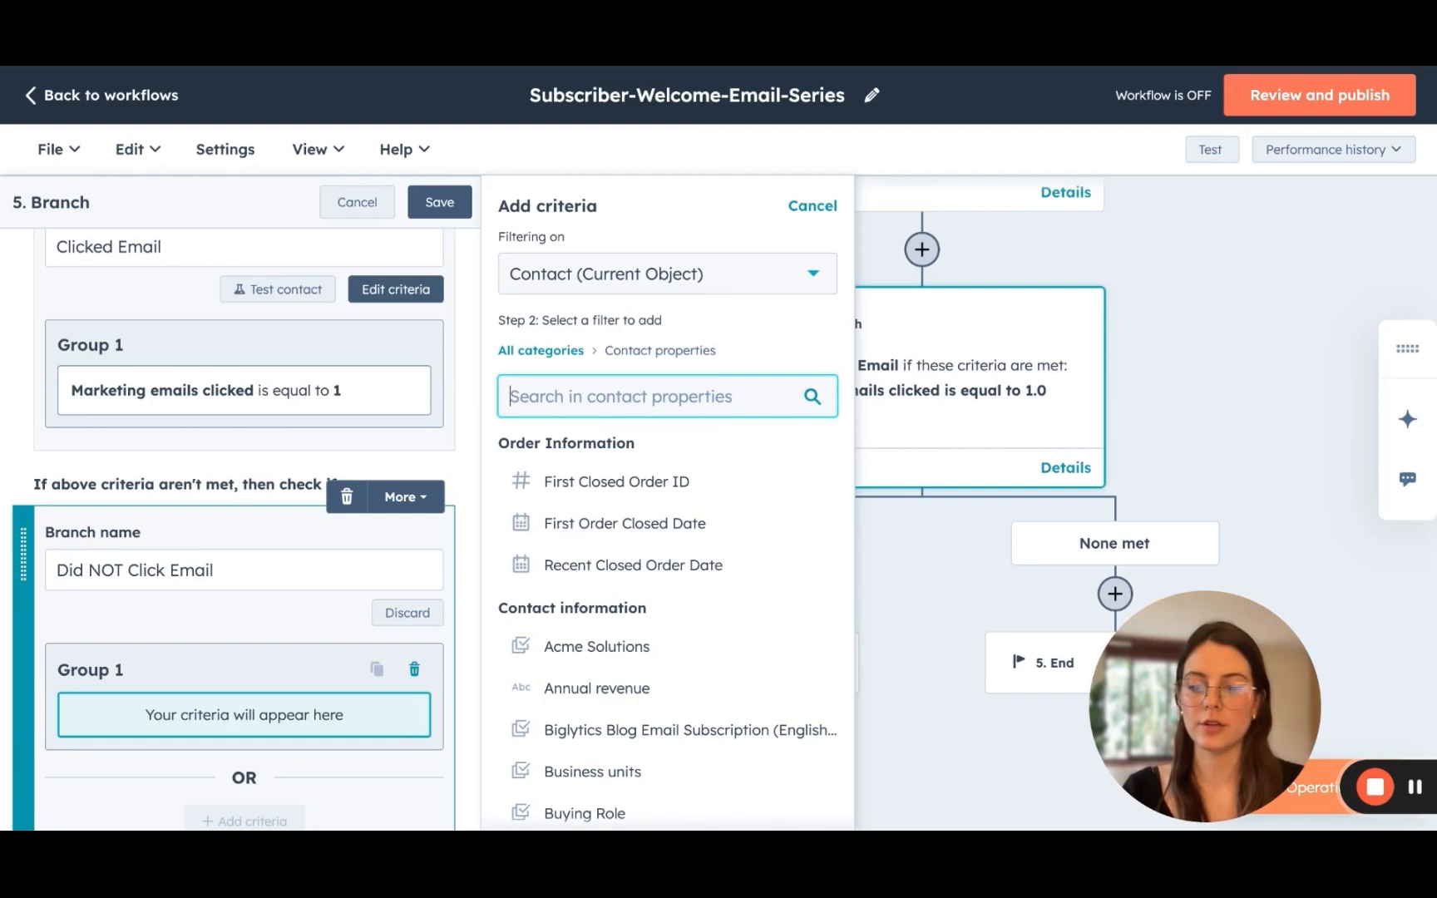
text(emails)
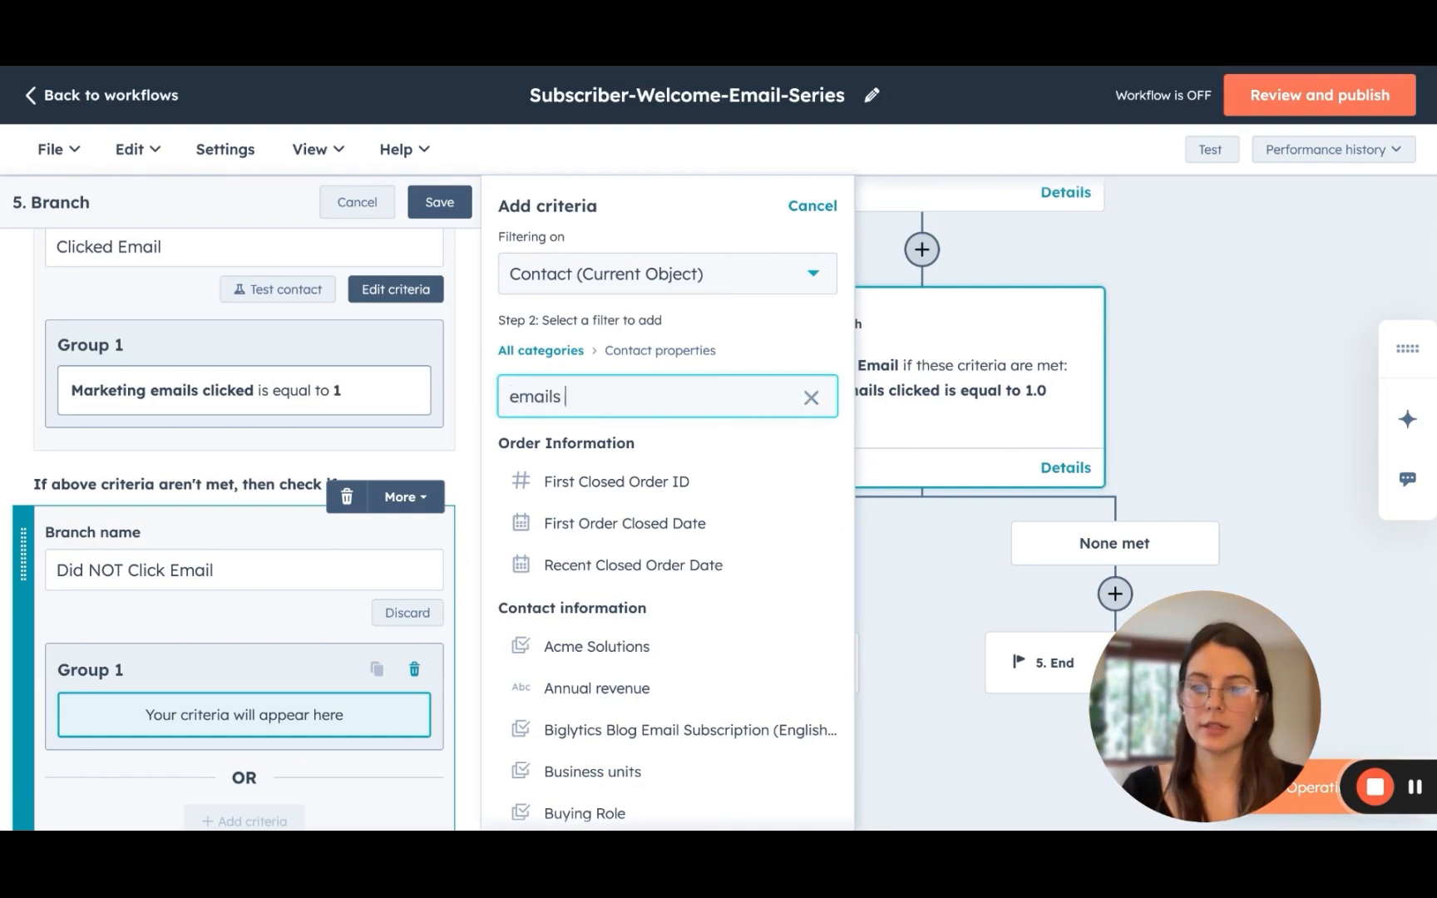
scroll(574, 507, down, 1)
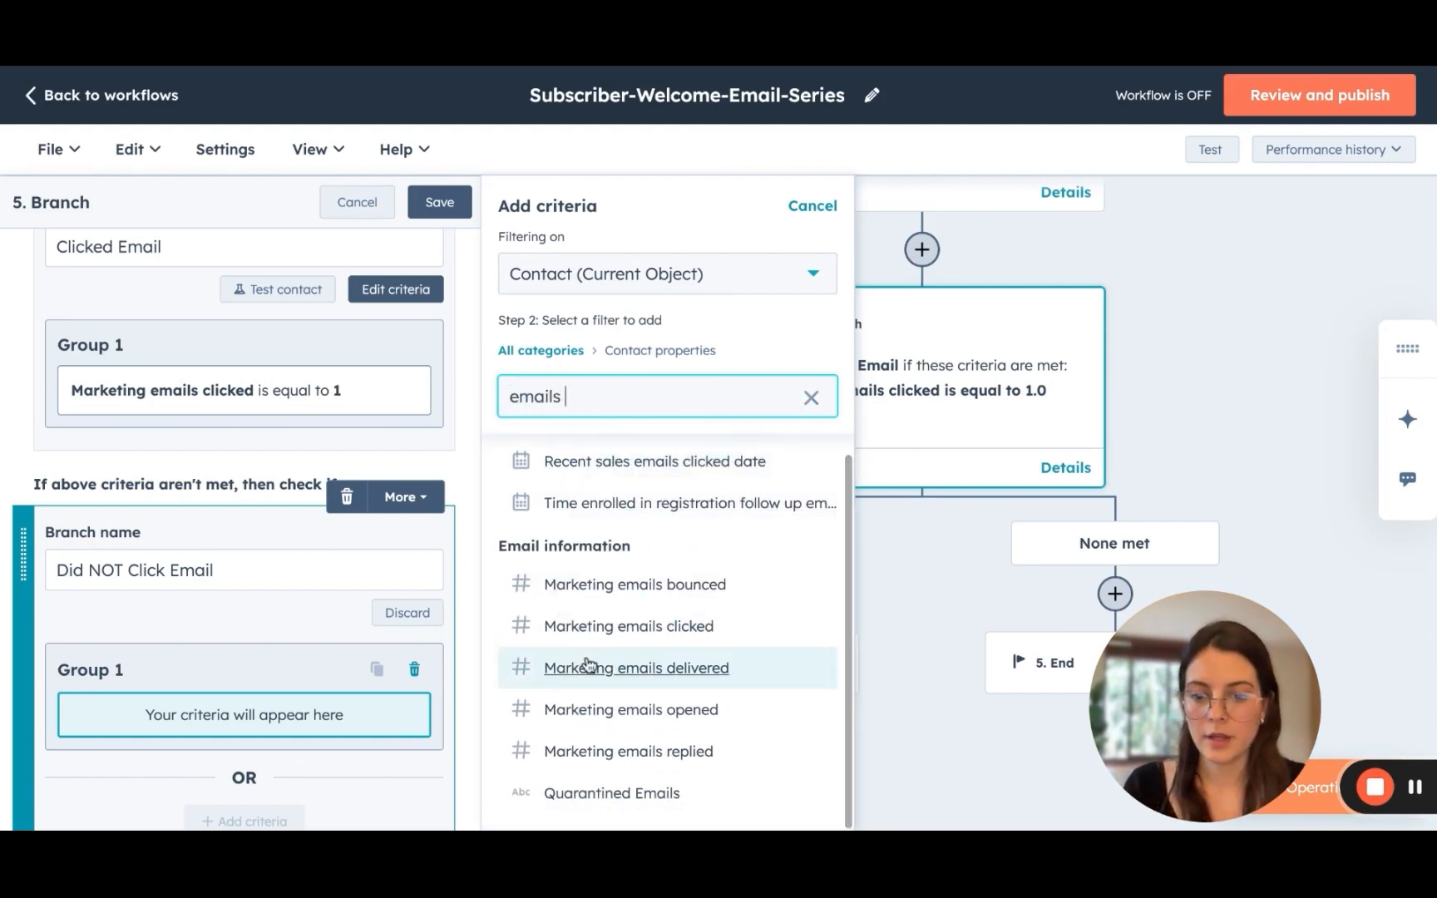
click(605, 634)
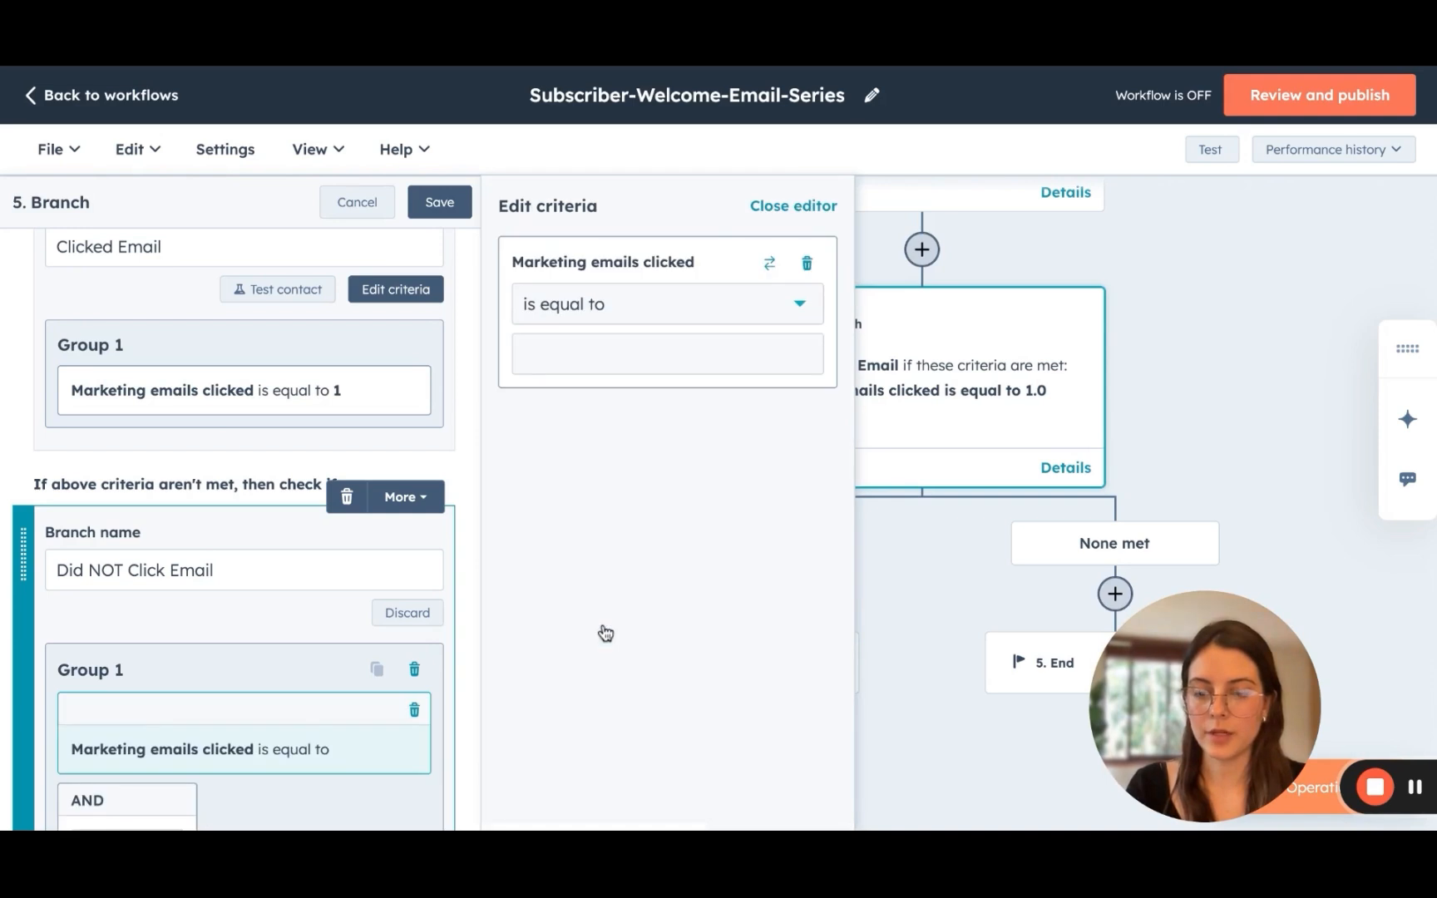
click(568, 352)
text(0)
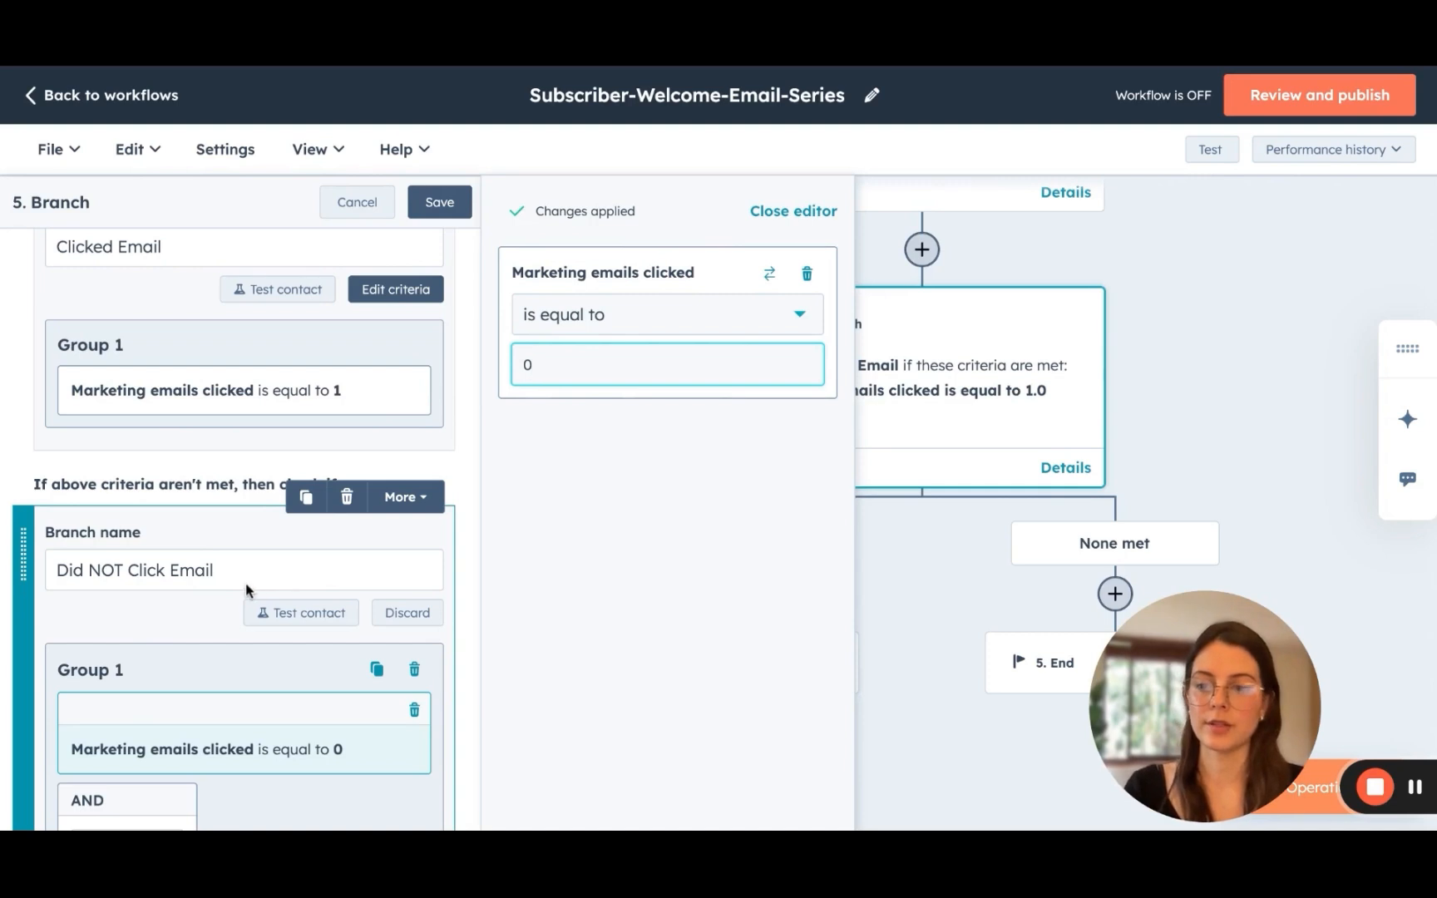
click(440, 207)
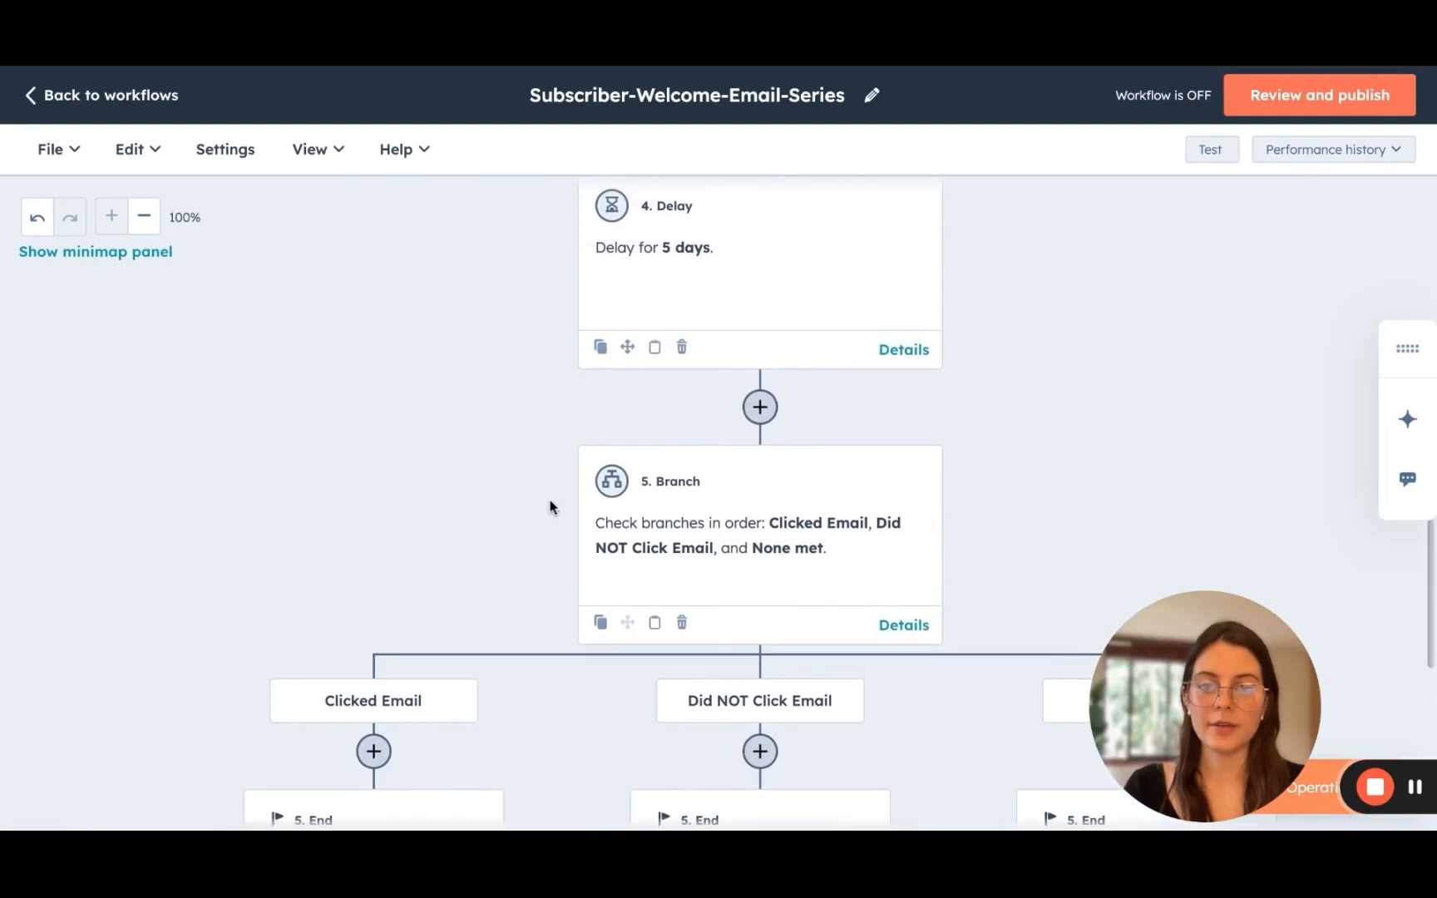
scroll(561, 670, down, 2)
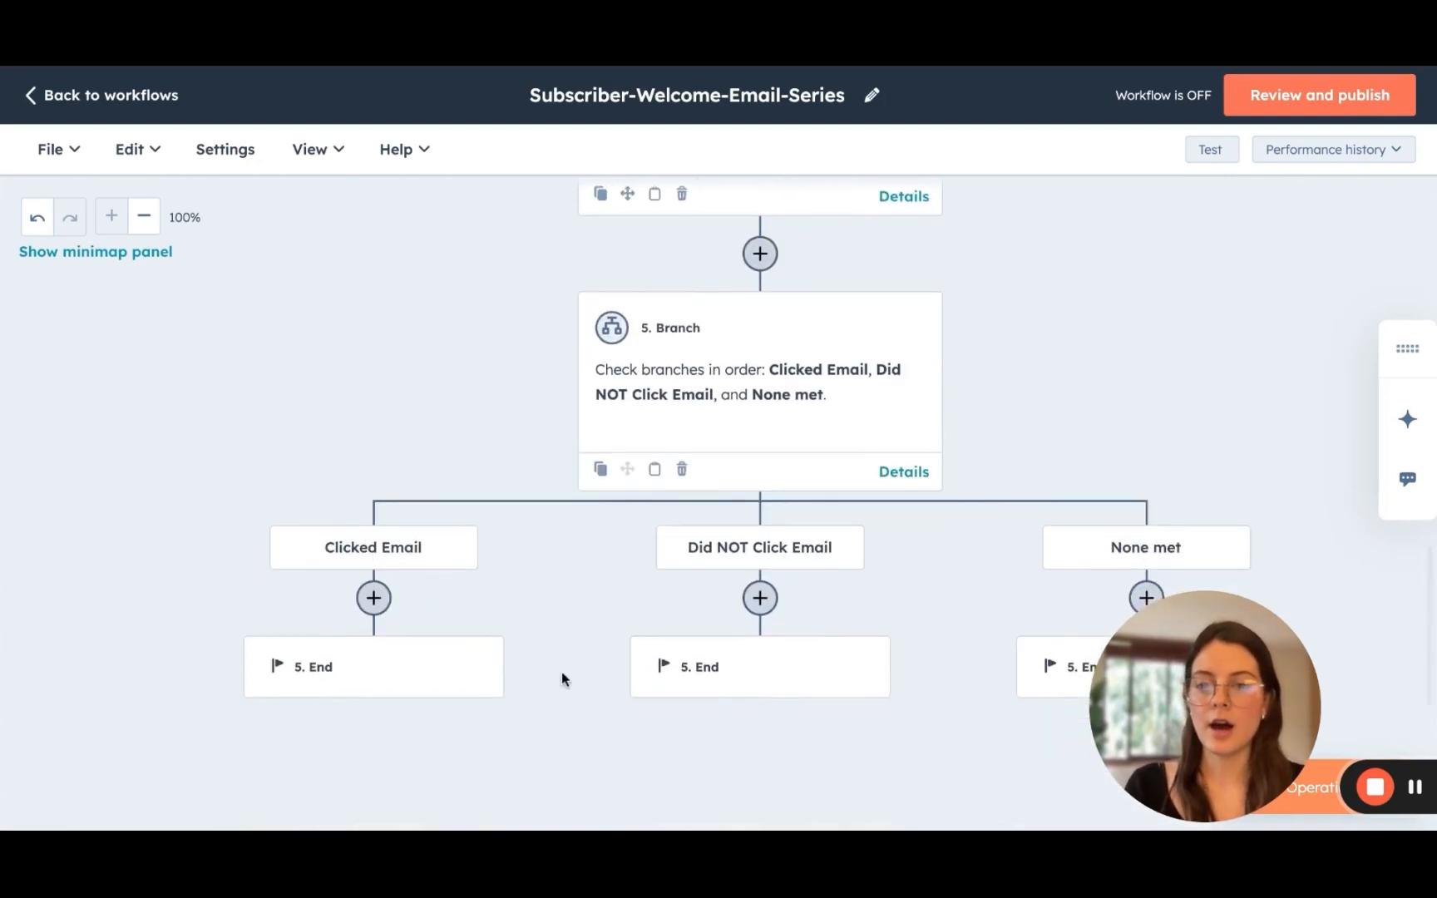
scroll(561, 671, up, 3)
scroll(562, 671, down, 3)
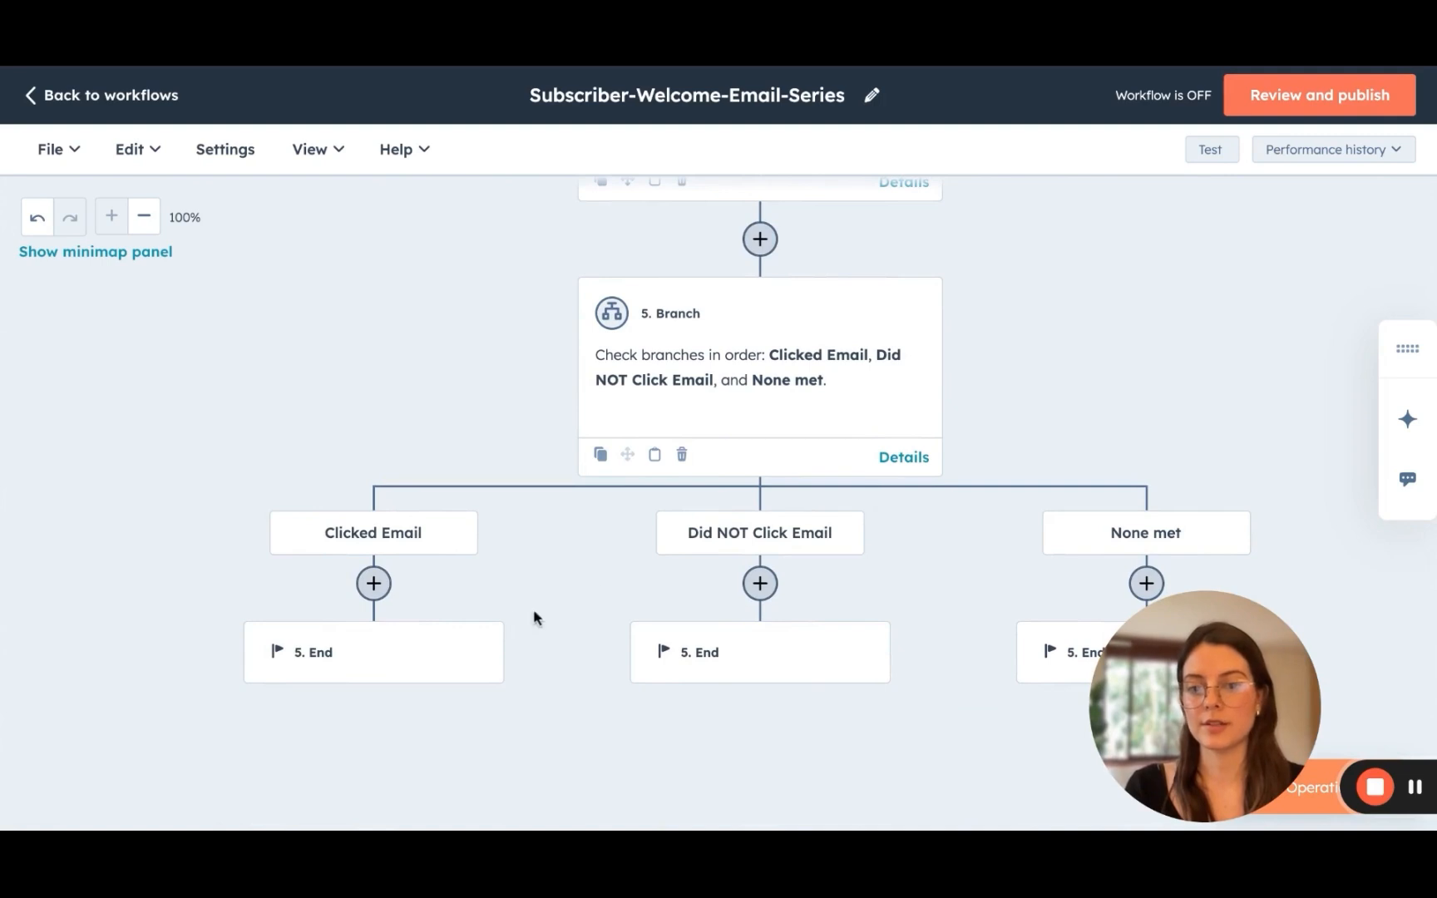
- Add a Send email action under the Clicked Email branch that sends Susbcriber-Email3-Offer to the enrolled contact, and save it
scroll(391, 624, down, 1)
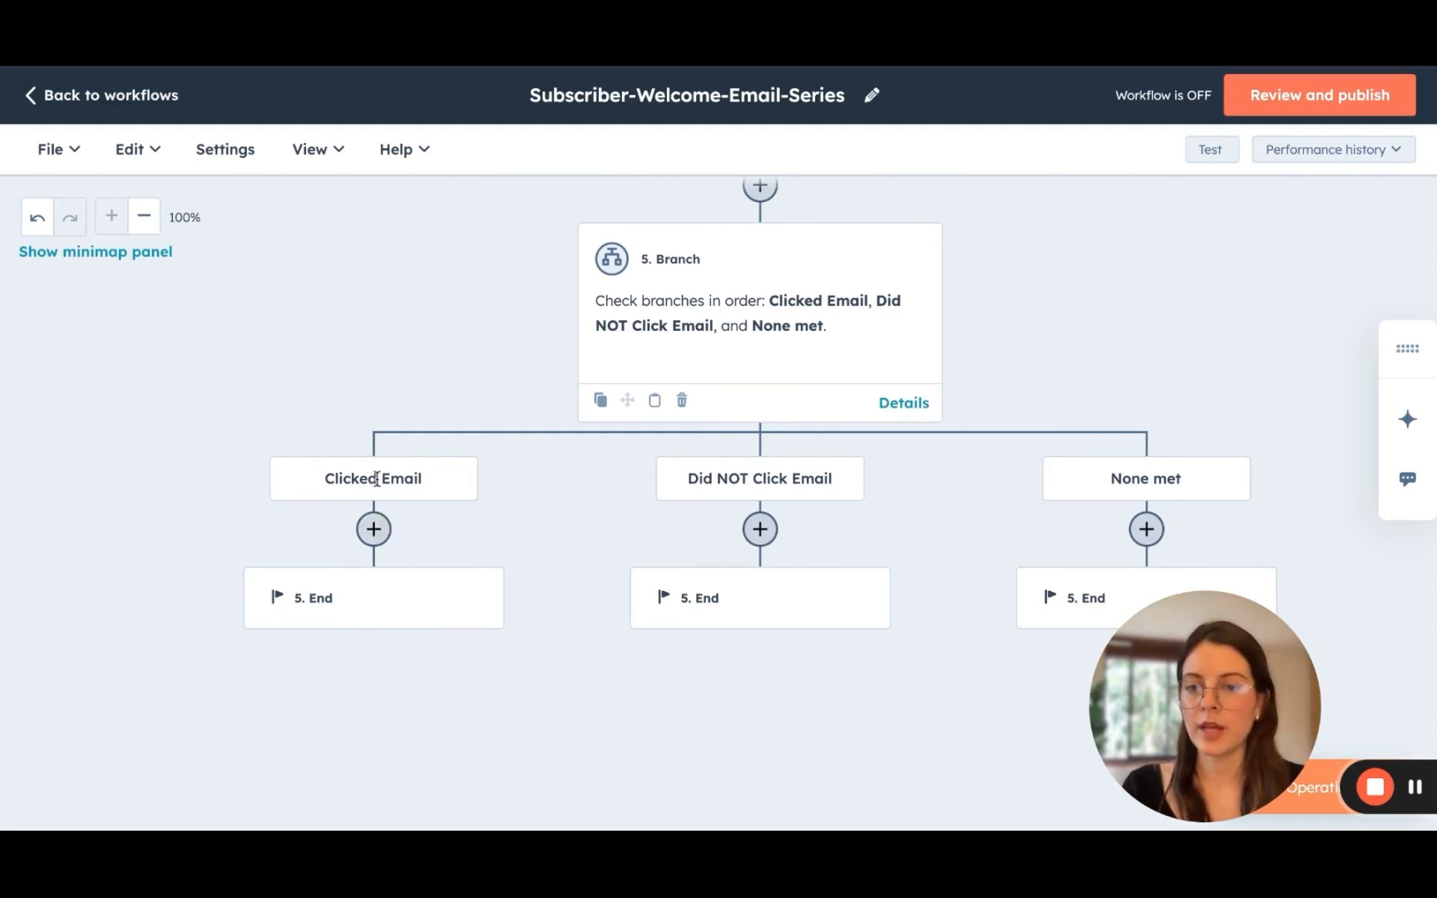
click(374, 529)
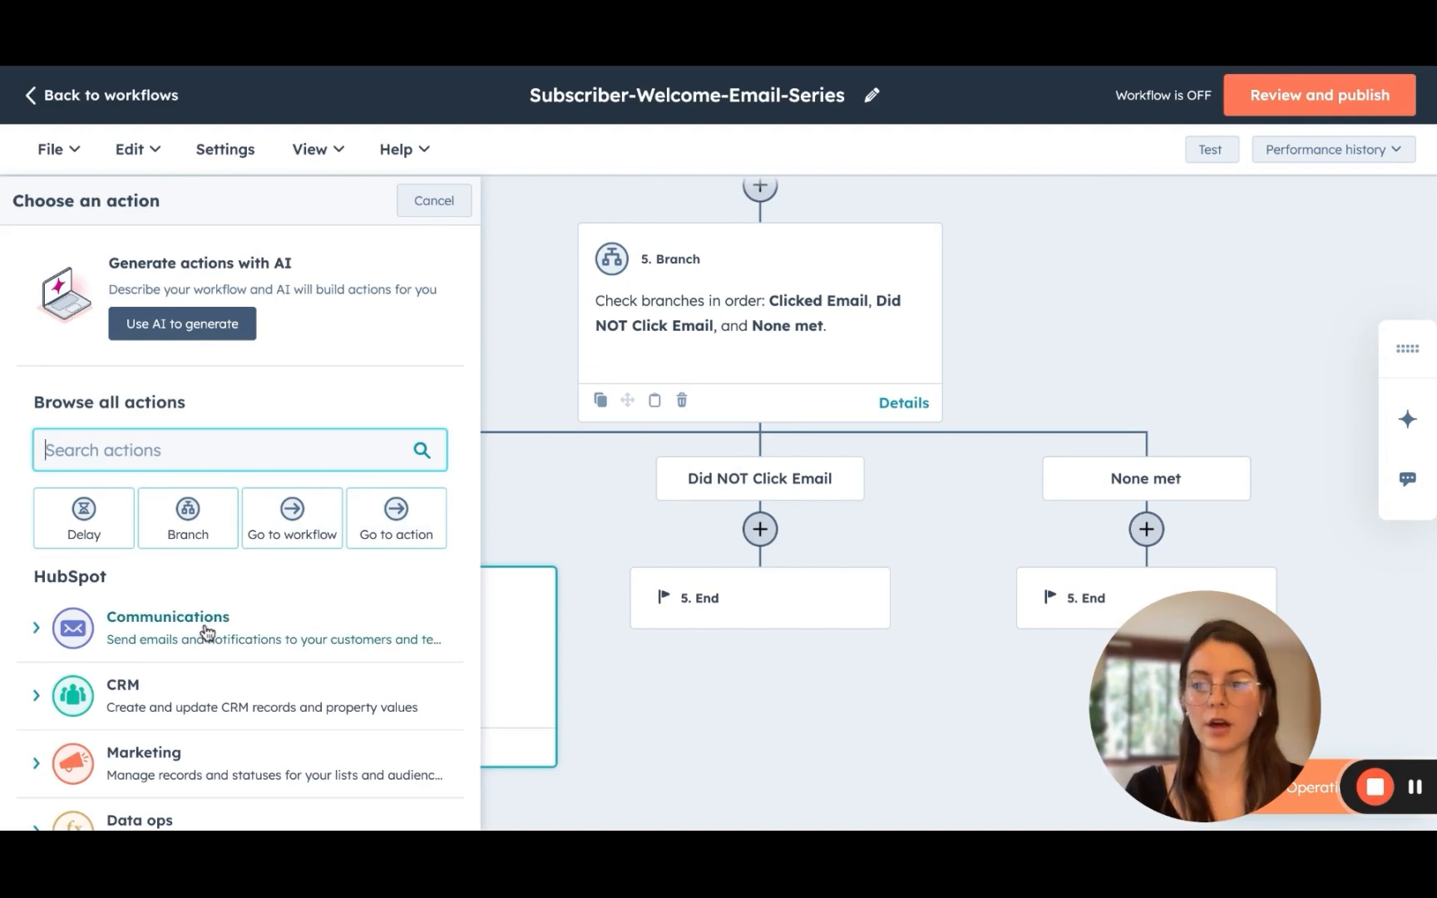
scroll(199, 619, down, 1)
click(118, 570)
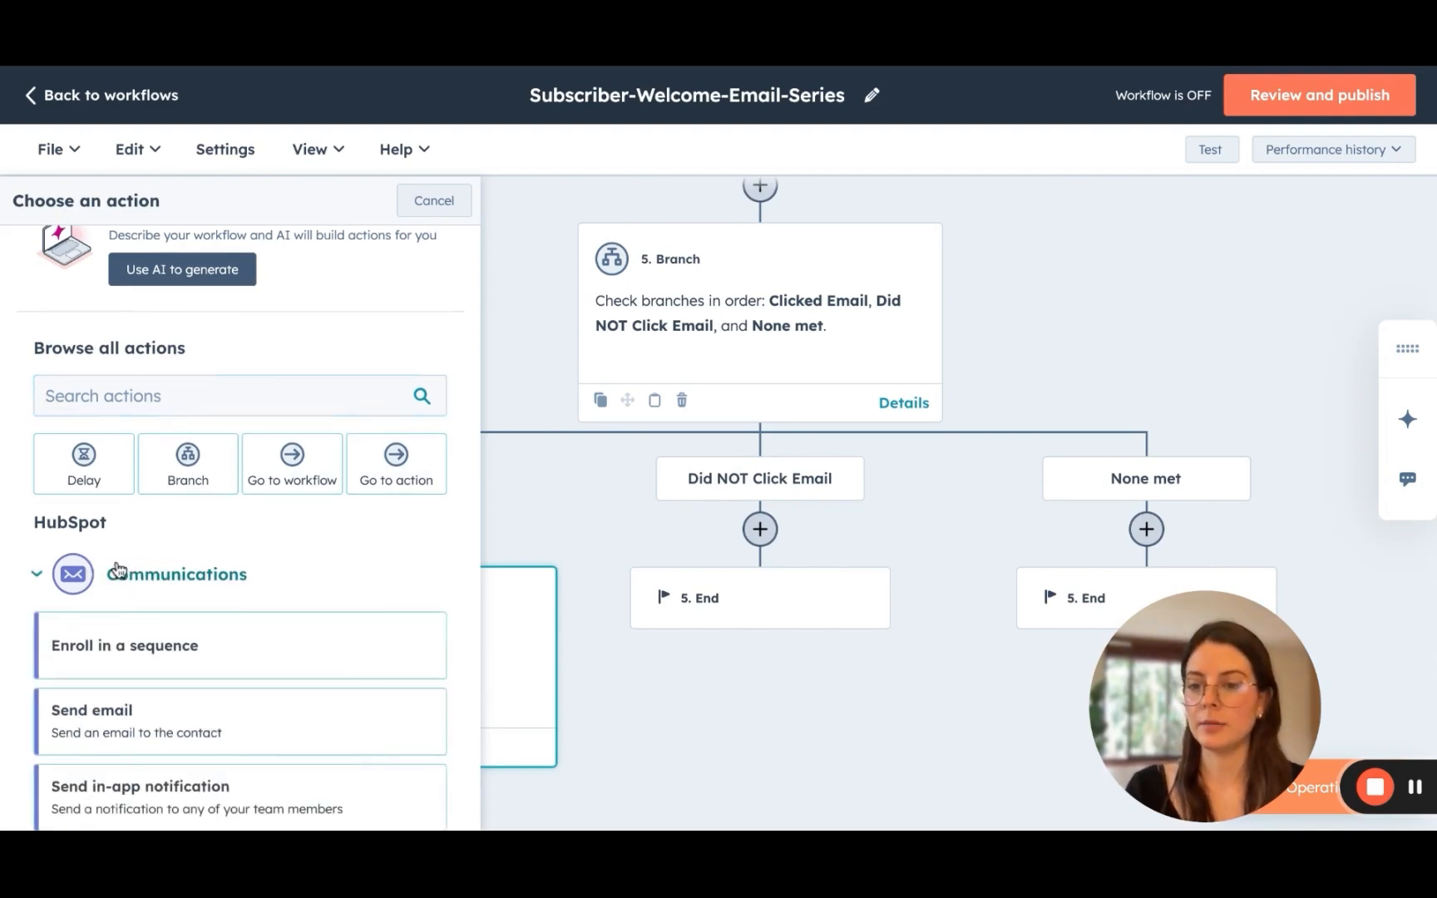
scroll(121, 599, down, 3)
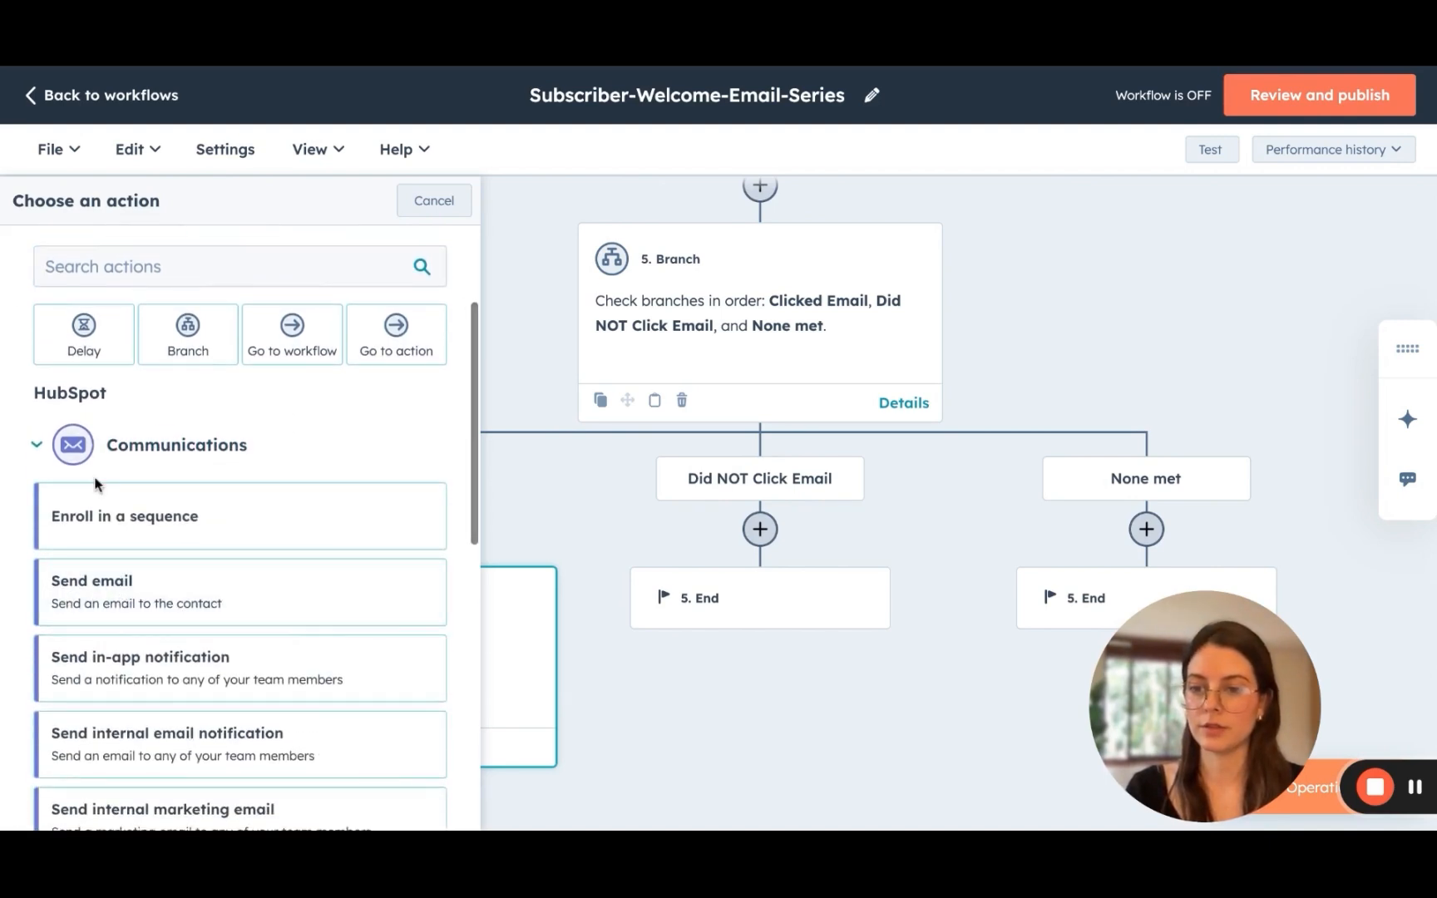
click(93, 615)
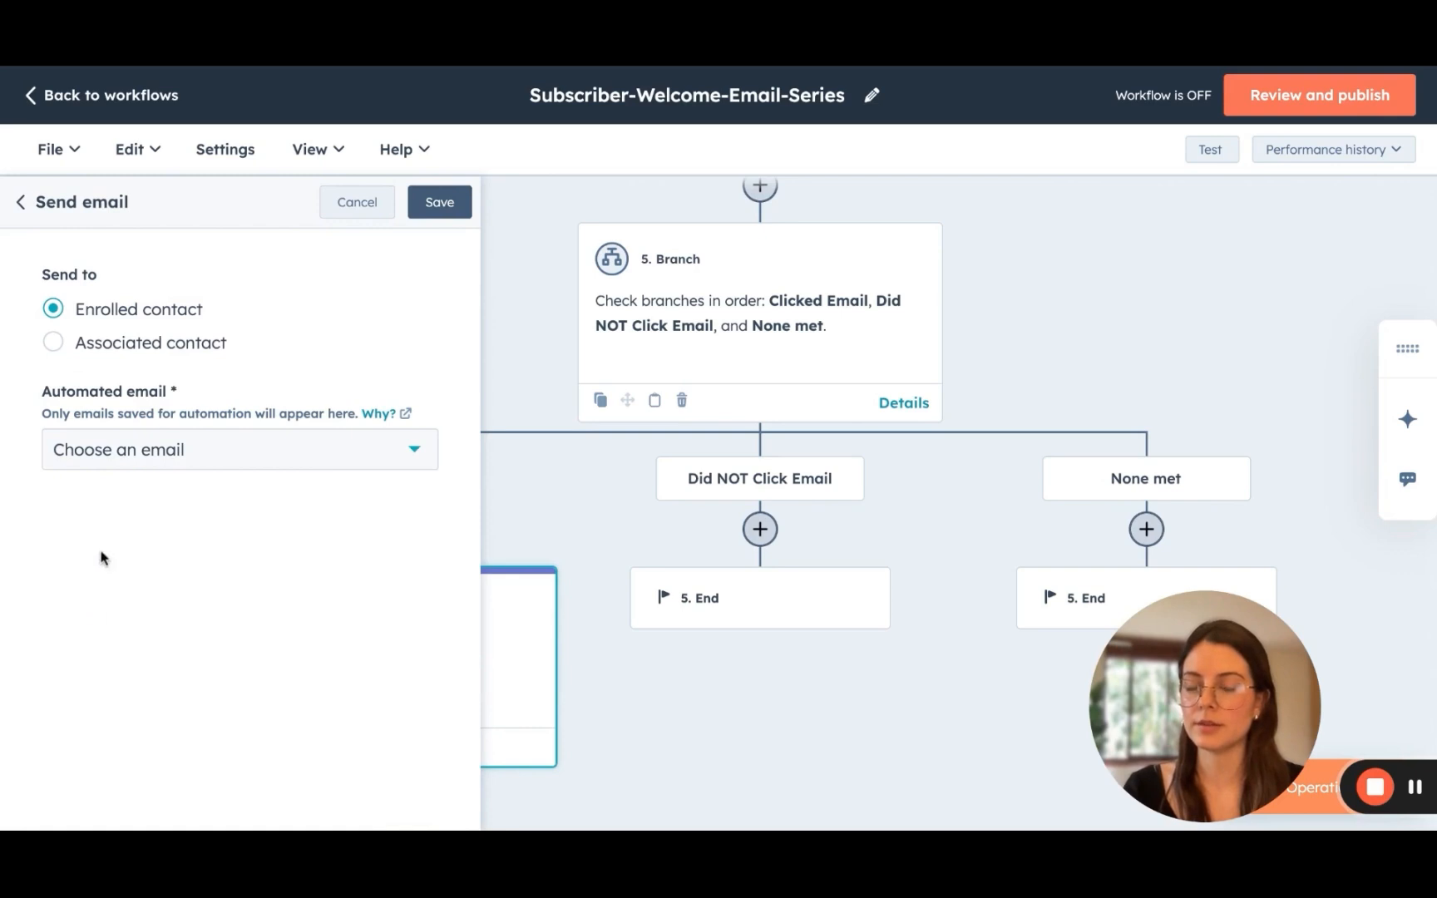
click(152, 456)
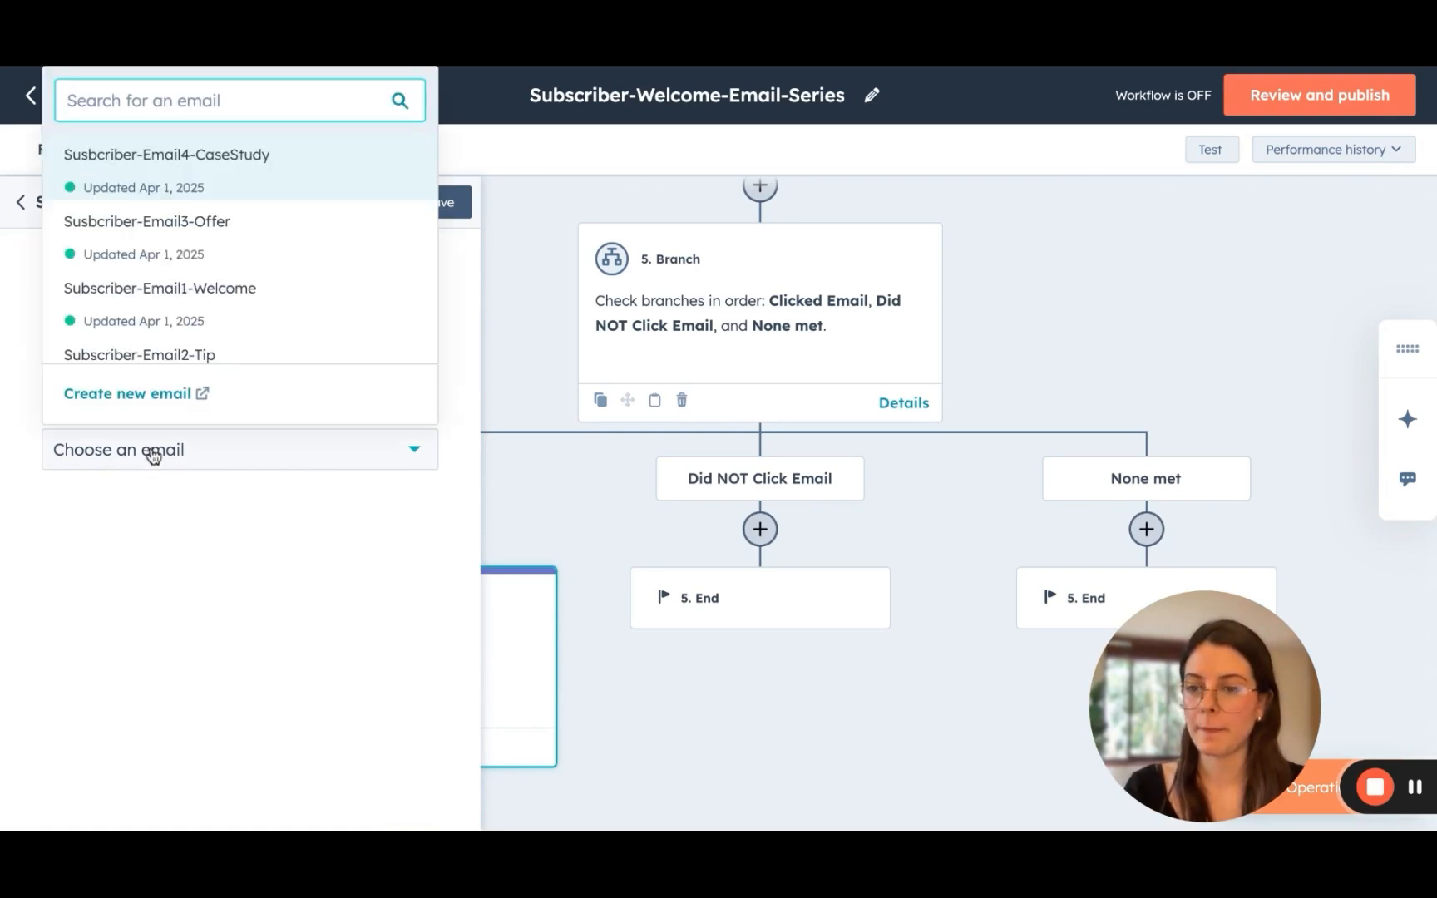
click(162, 245)
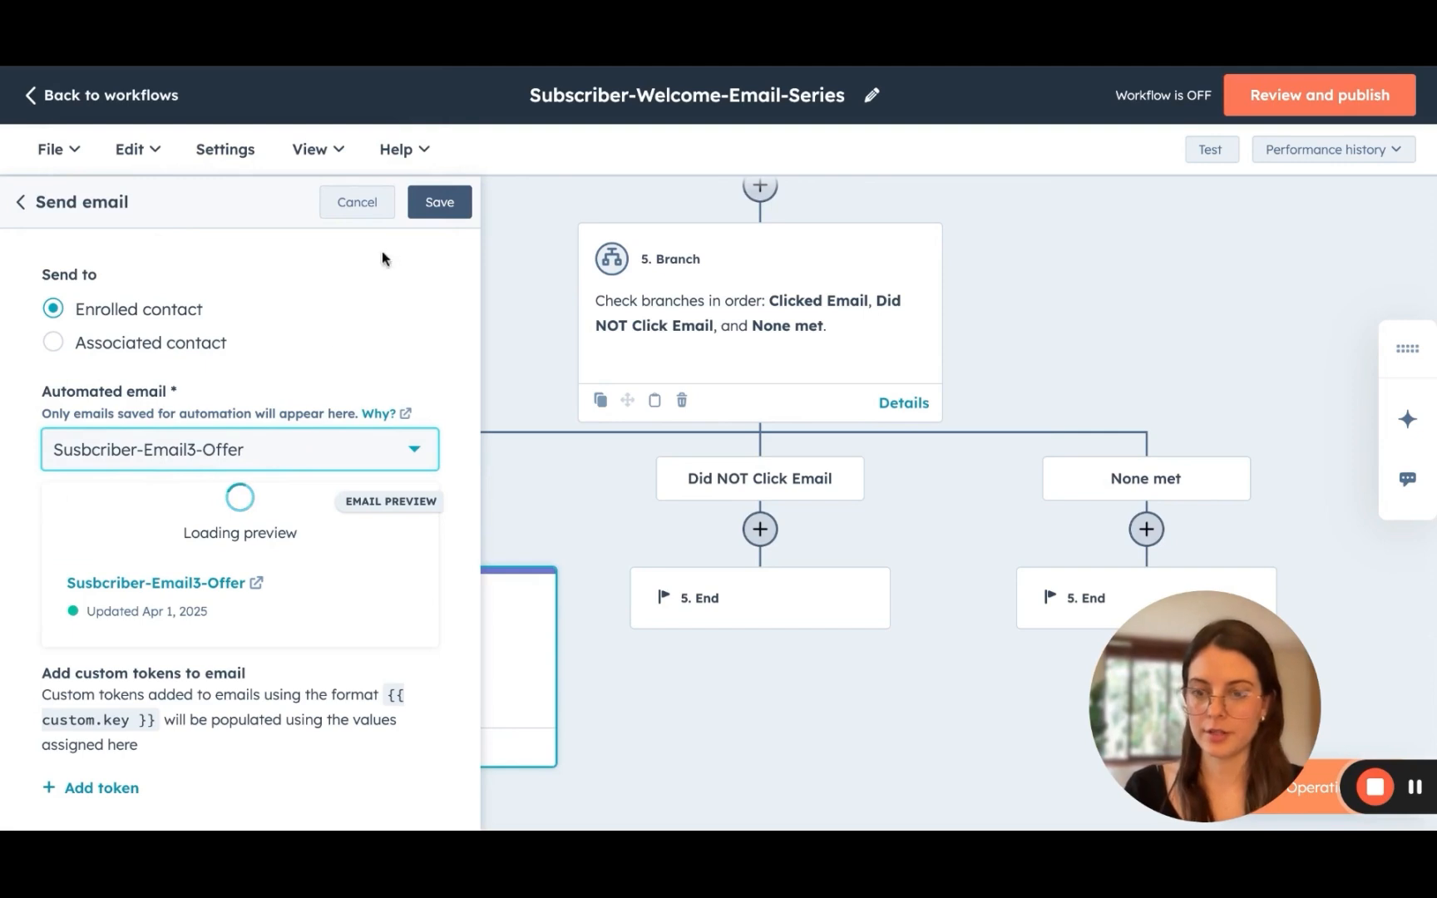
click(439, 208)
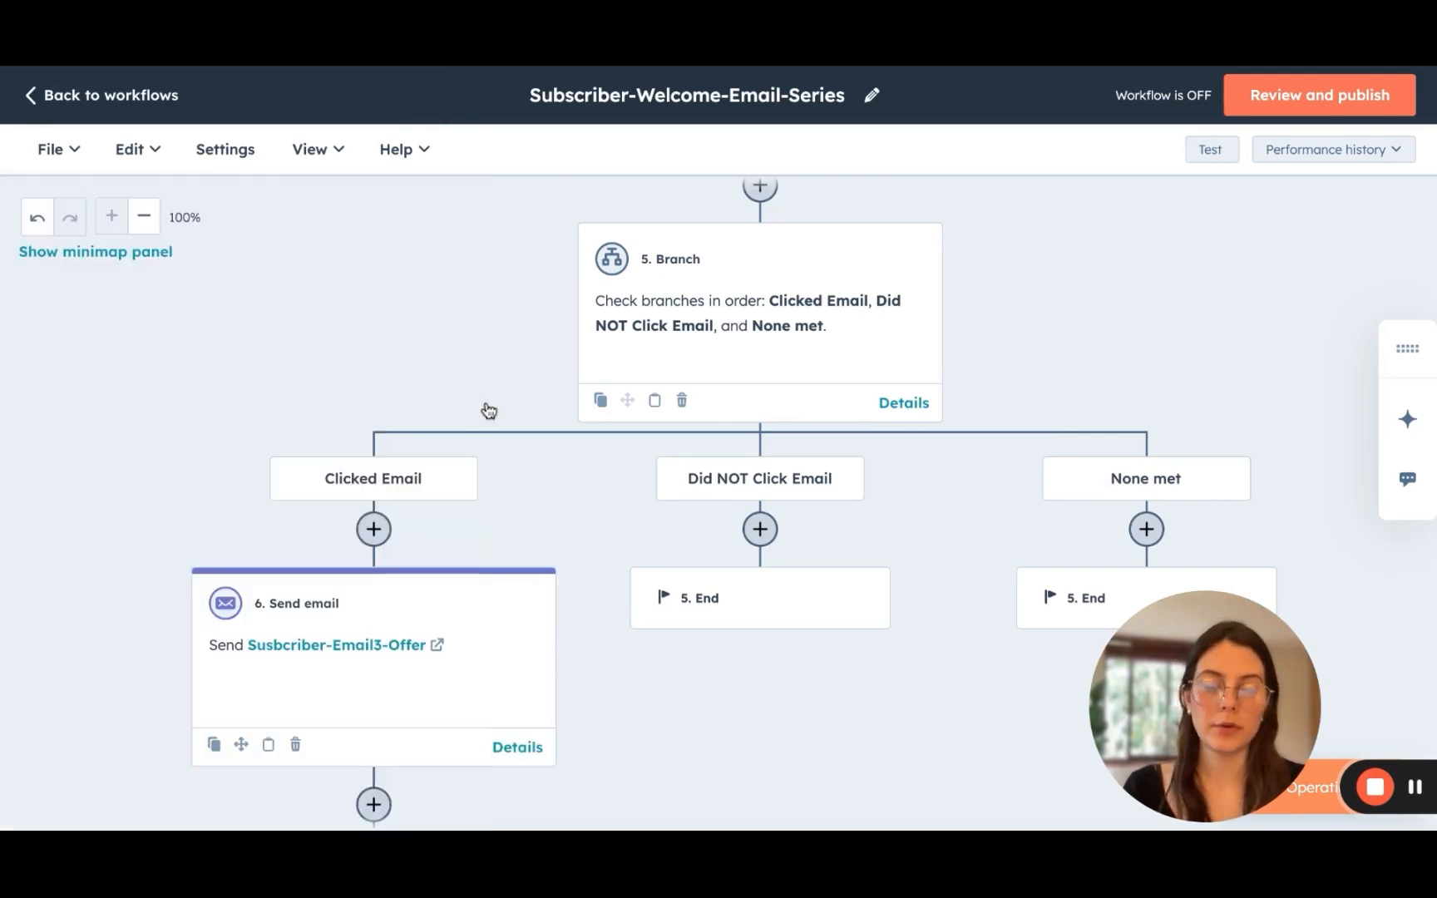
- Add a Send email action under the Did NOT Click Email branch that sends Susbcriber-Email4-CaseStudy to the enrolled contact, and save it
scroll(487, 408, up, 3)
scroll(760, 499, up, 8)
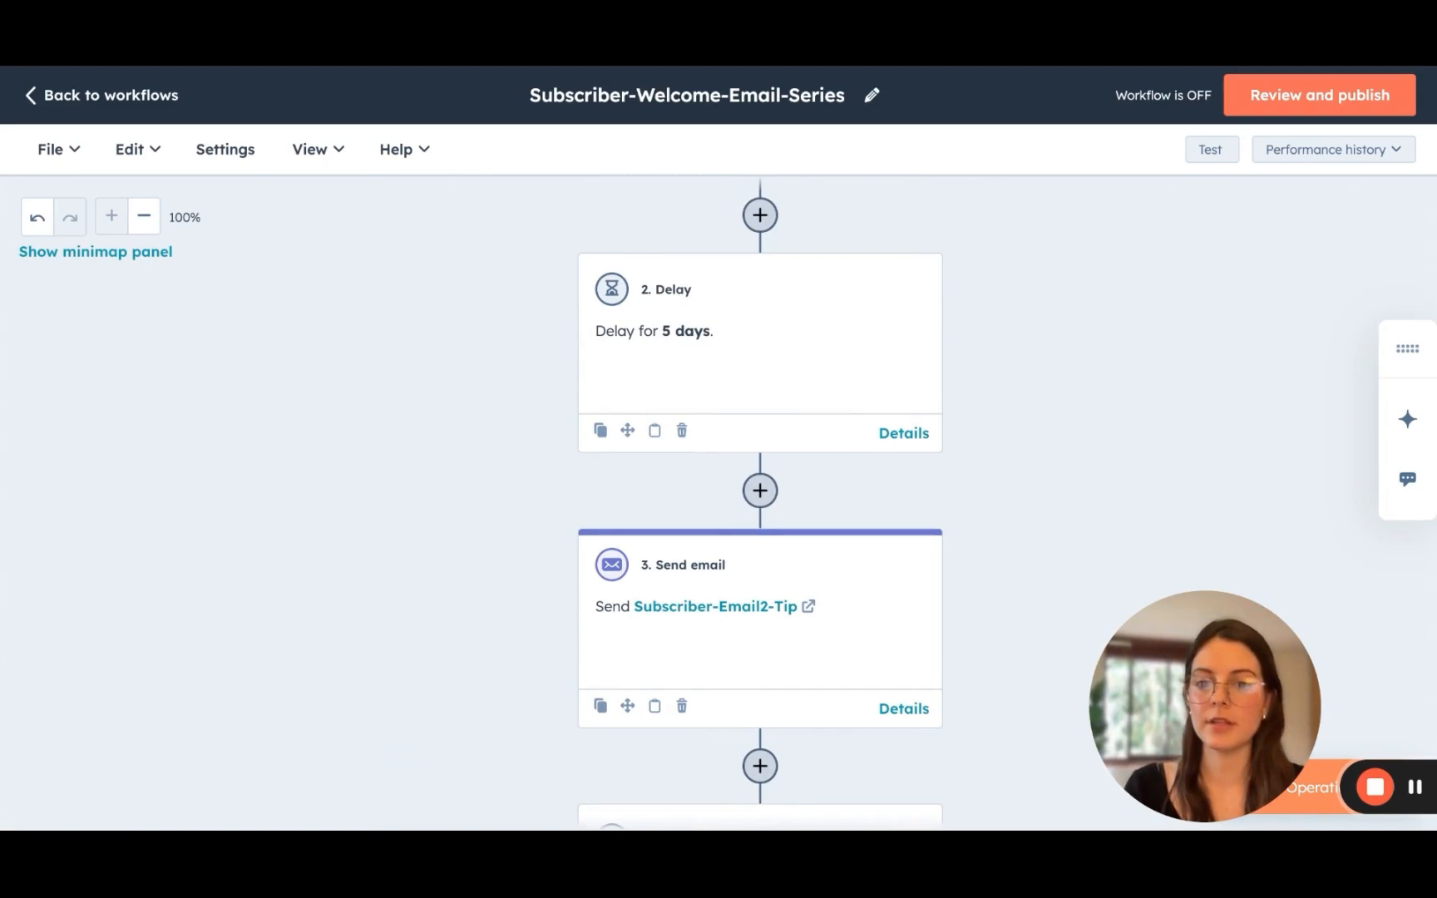
scroll(760, 499, down, 5)
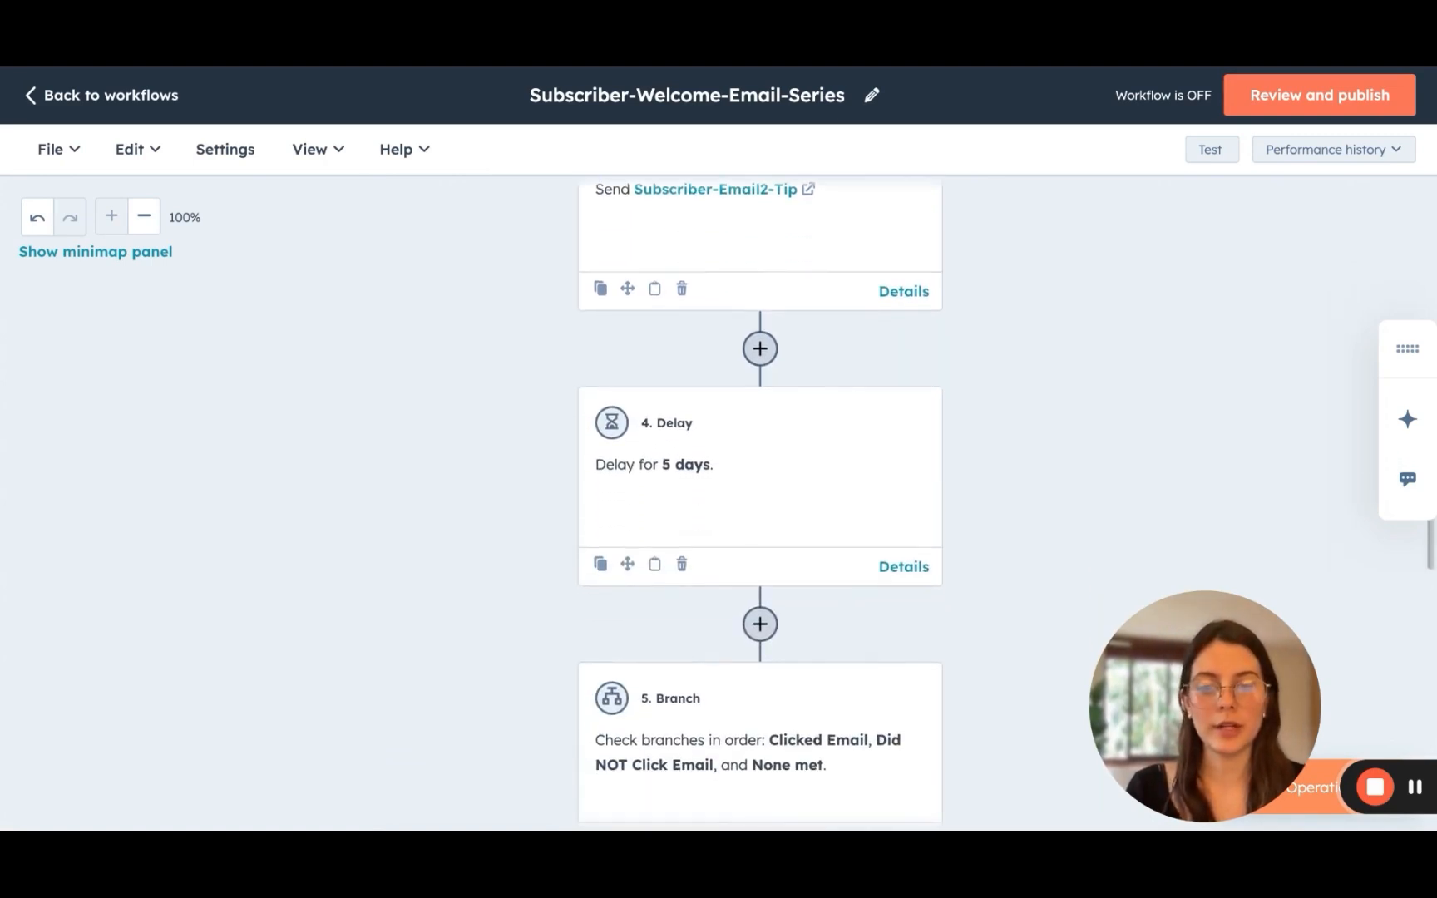
scroll(383, 680, down, 5)
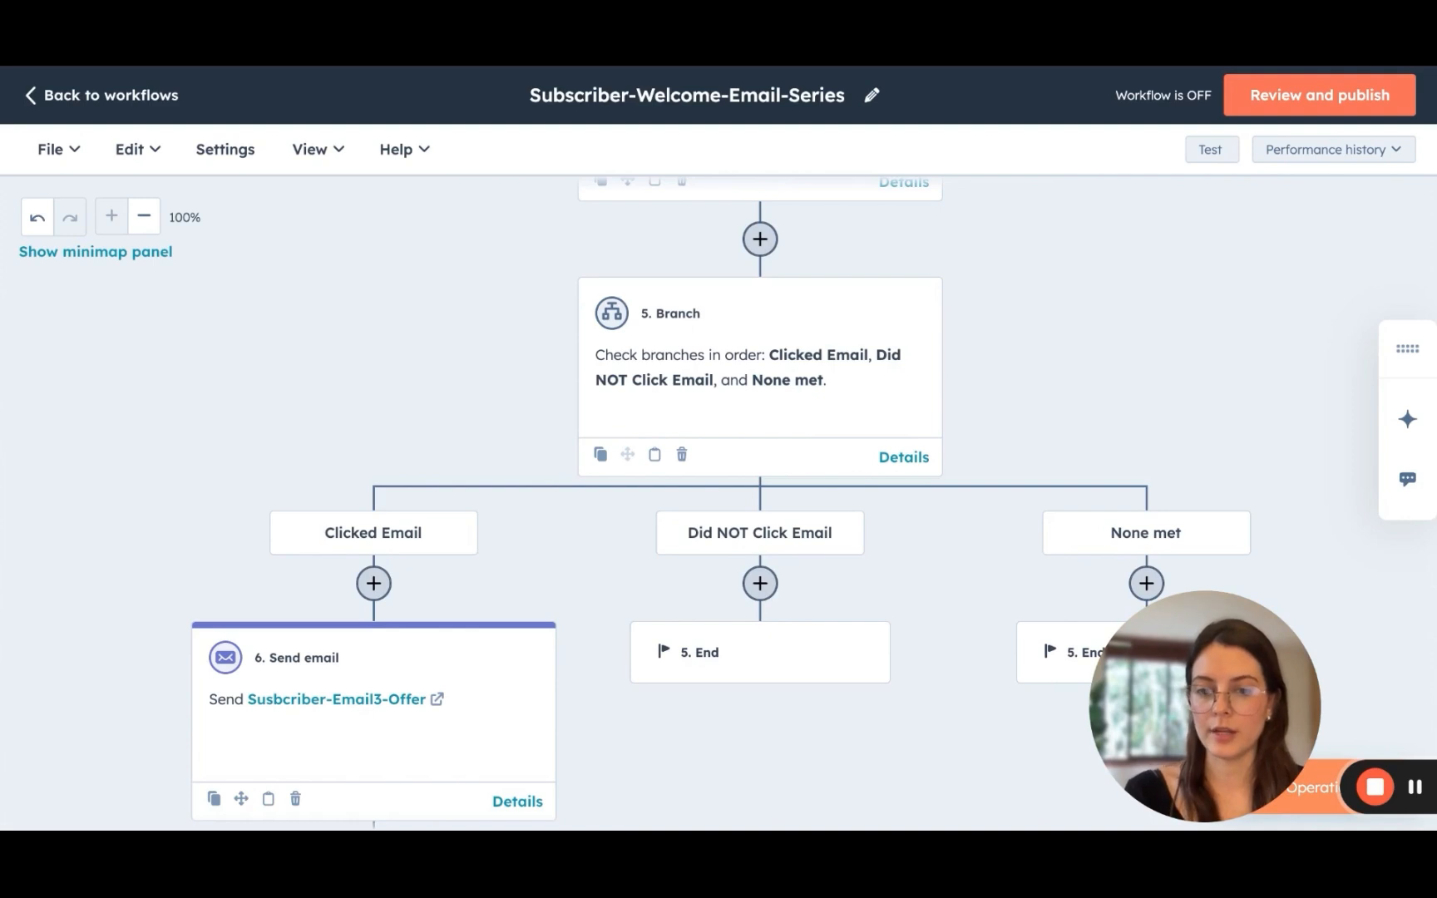
scroll(609, 318, down, 1)
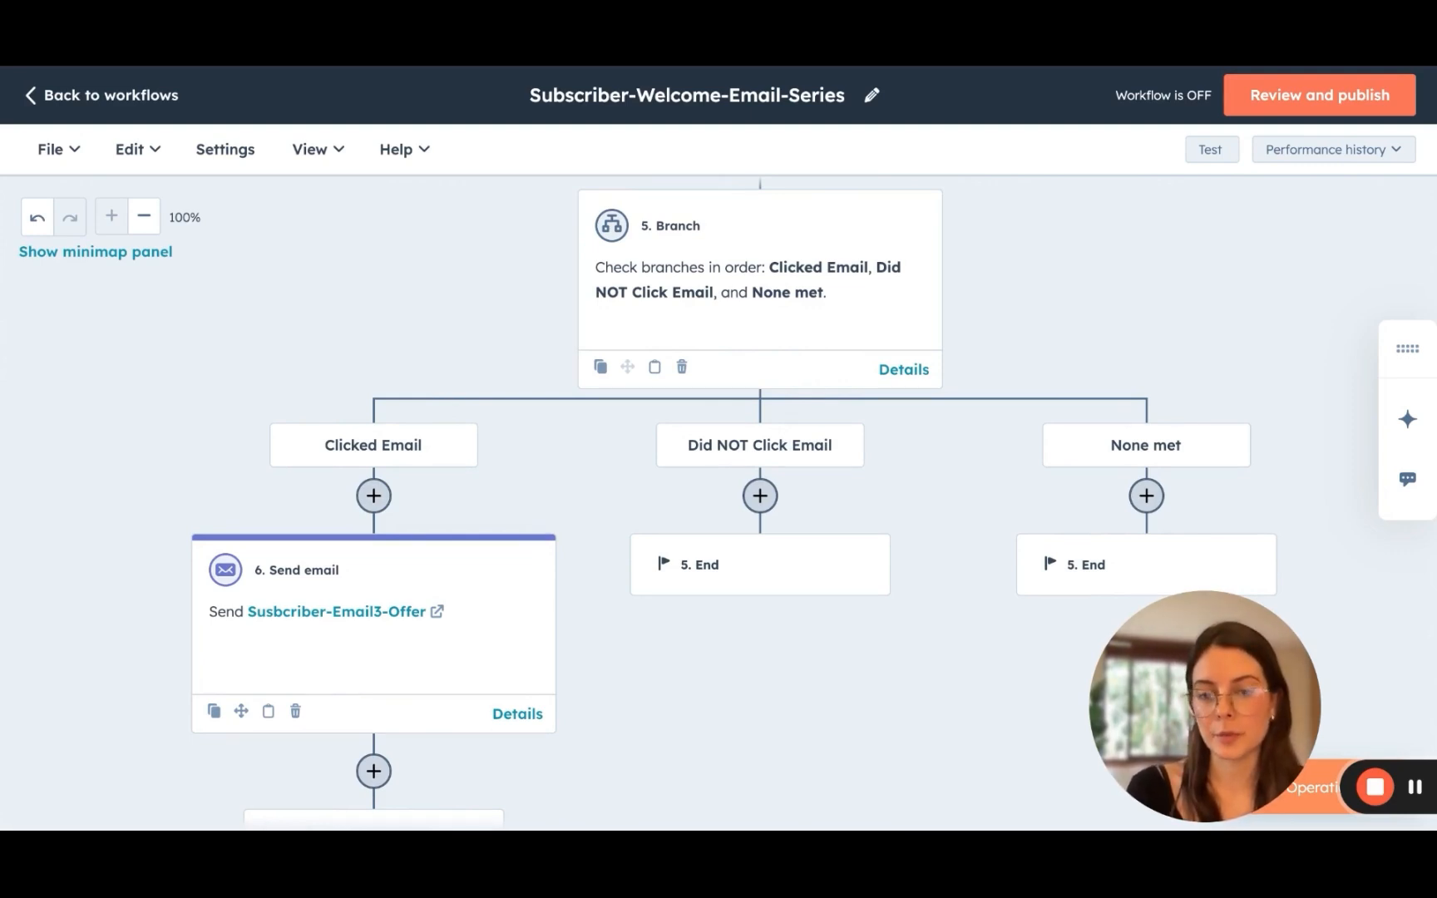
click(760, 496)
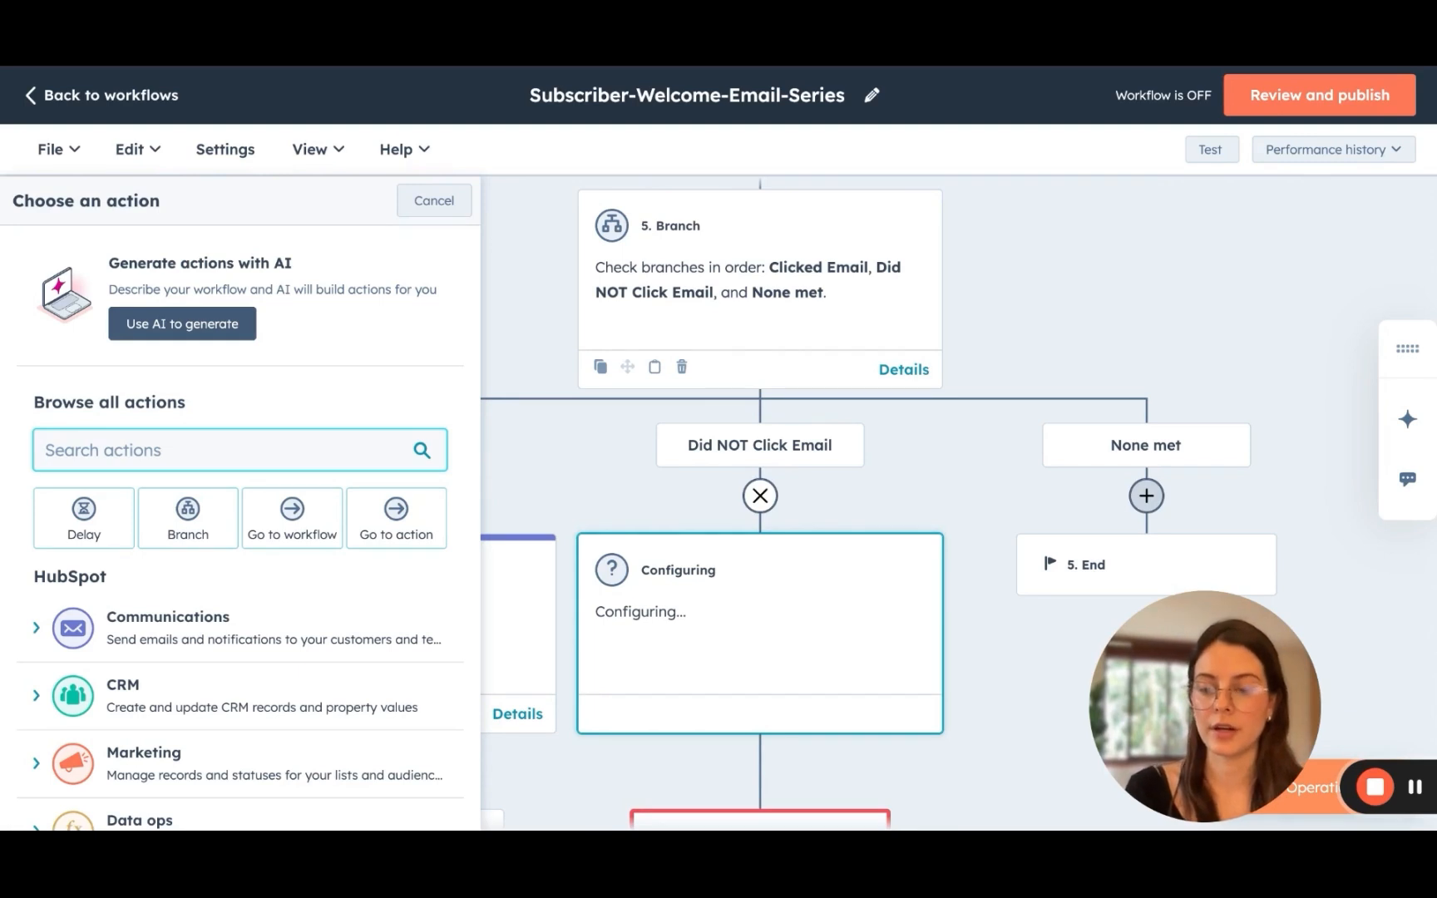
scroll(182, 611, down, 3)
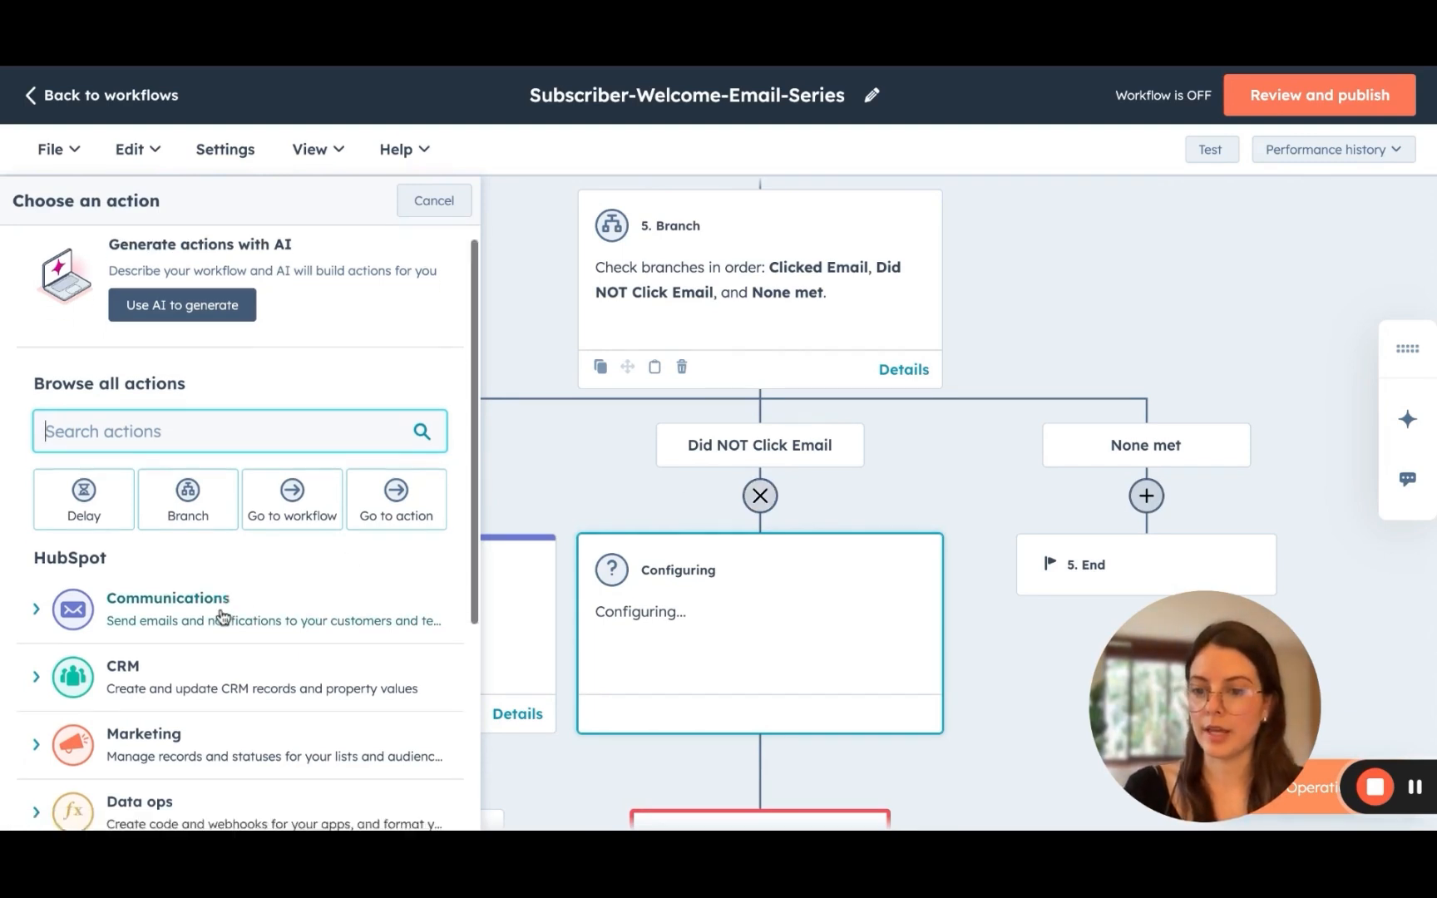
click(123, 536)
scroll(117, 544, down, 3)
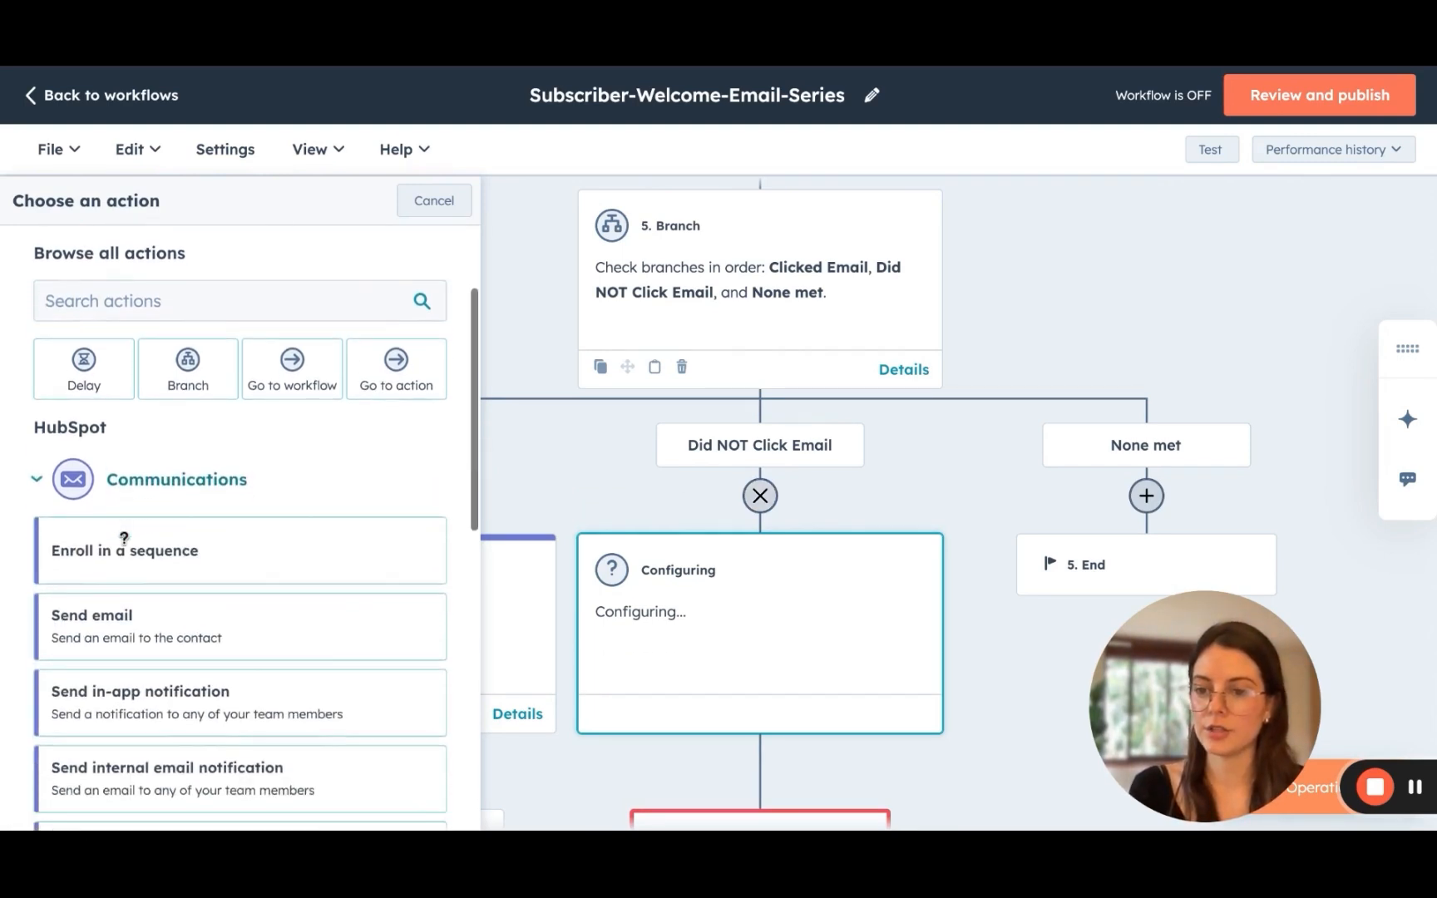
click(101, 550)
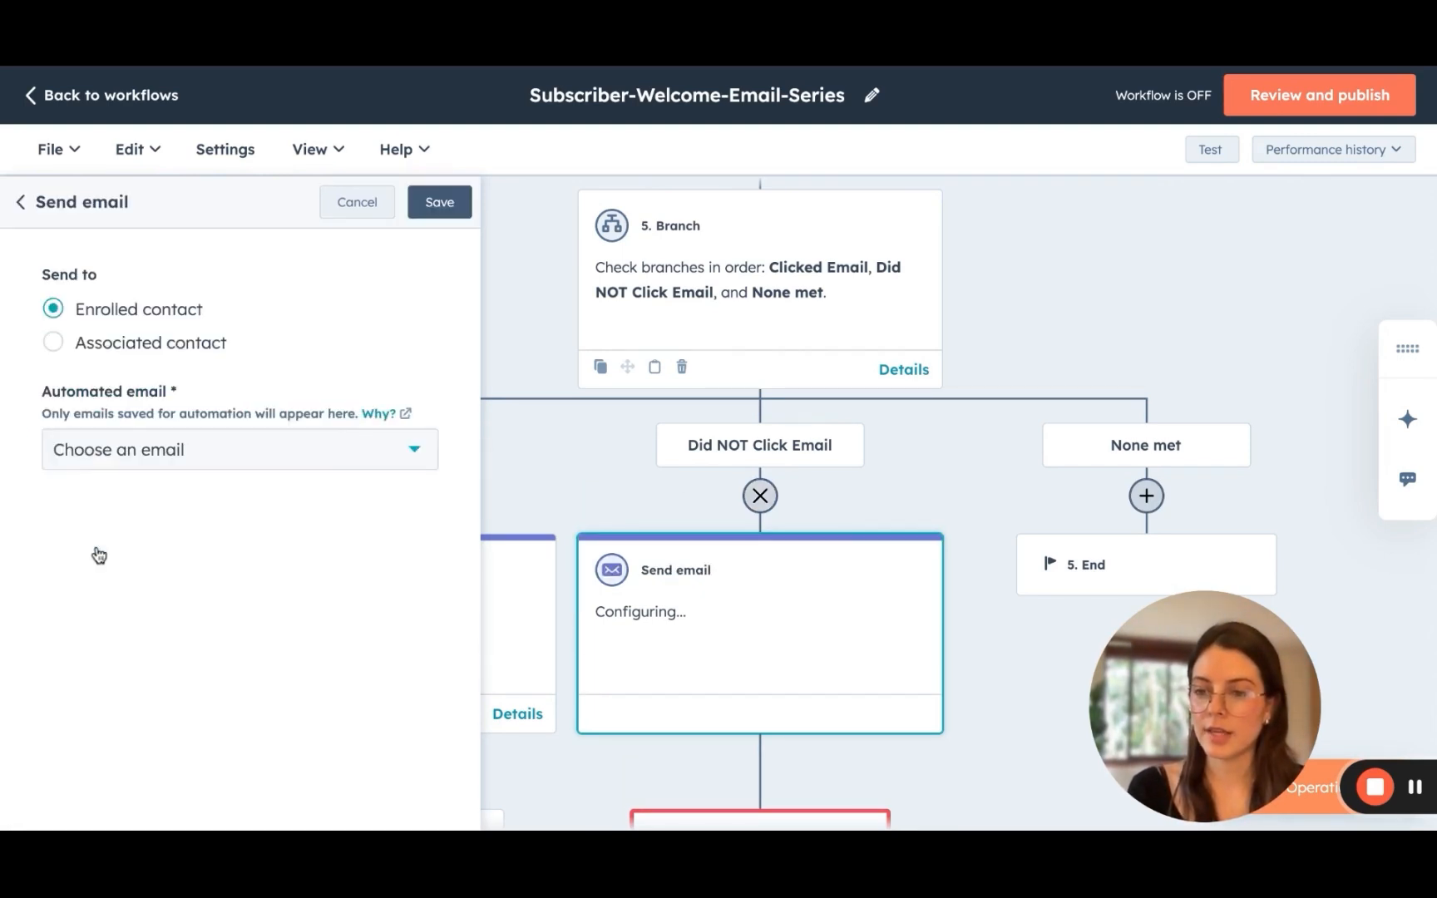
click(133, 458)
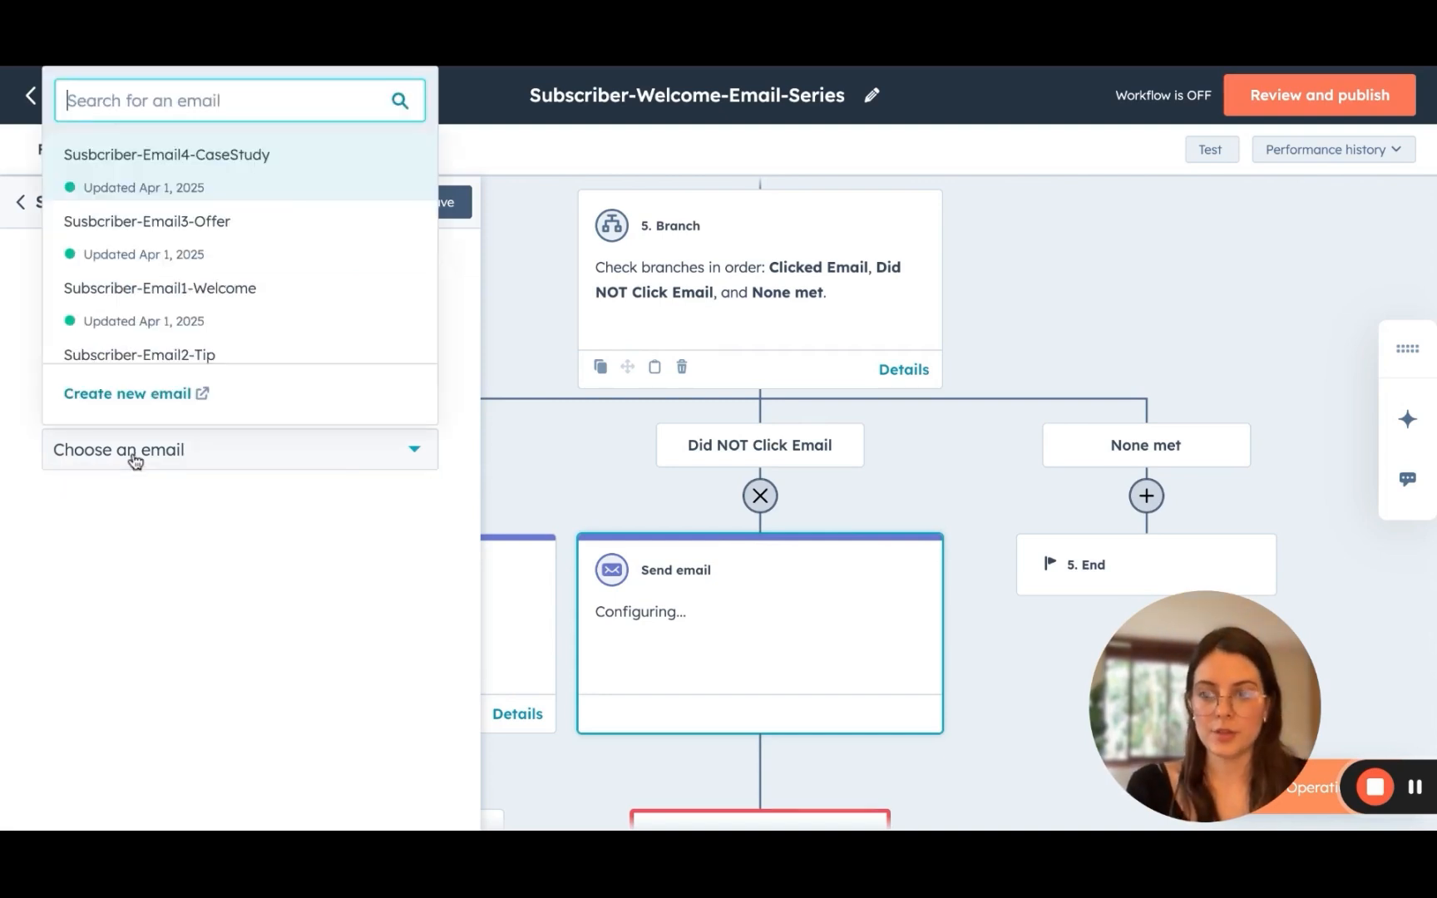
click(182, 180)
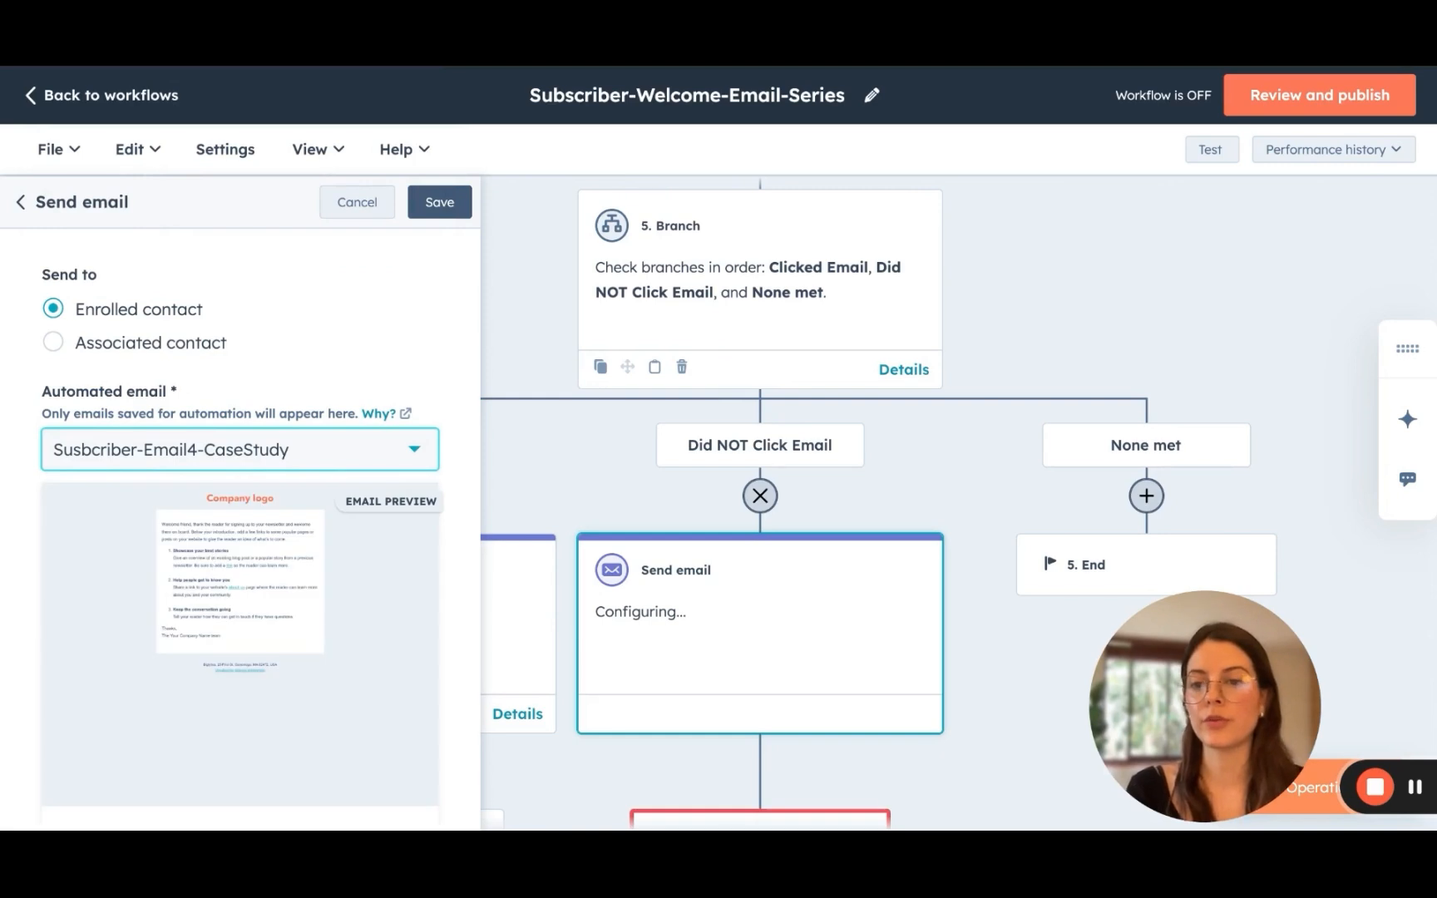
click(441, 203)
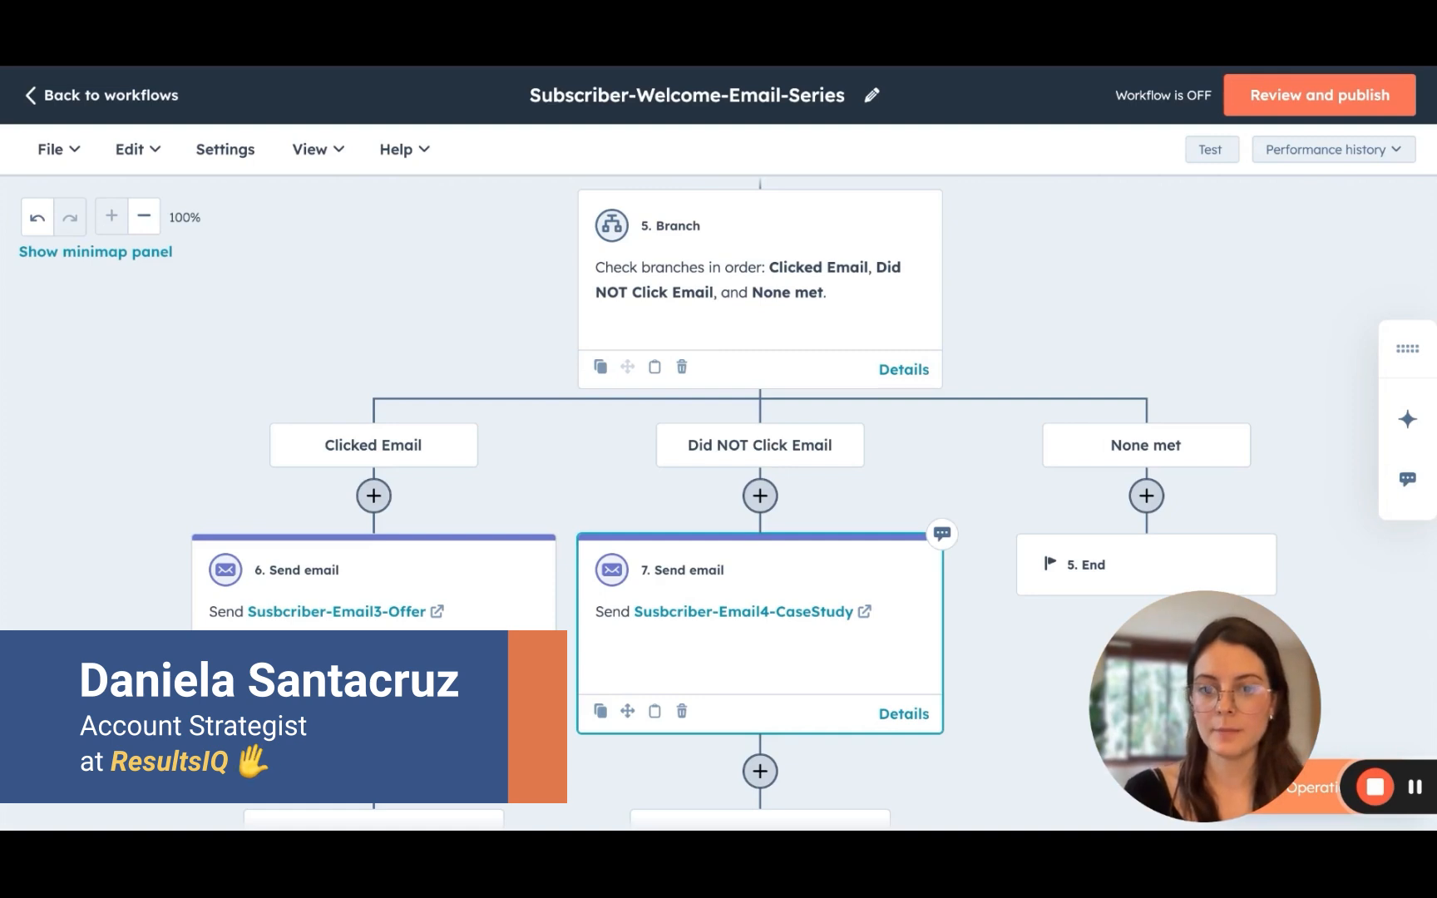
scroll(759, 499, down, 3)
scroll(759, 499, up, 4)
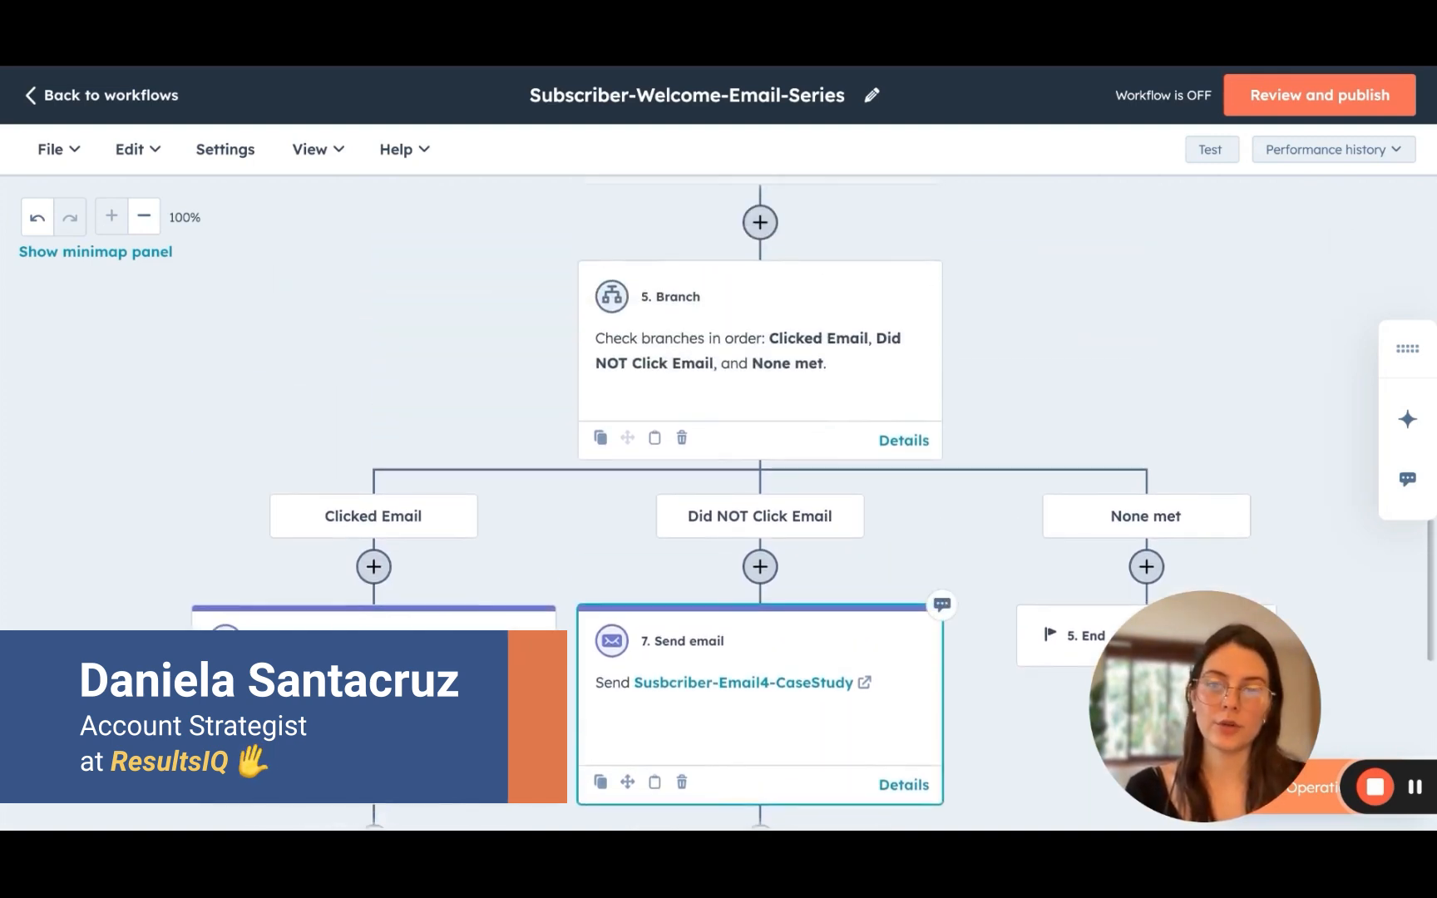
scroll(458, 432, up, 1)
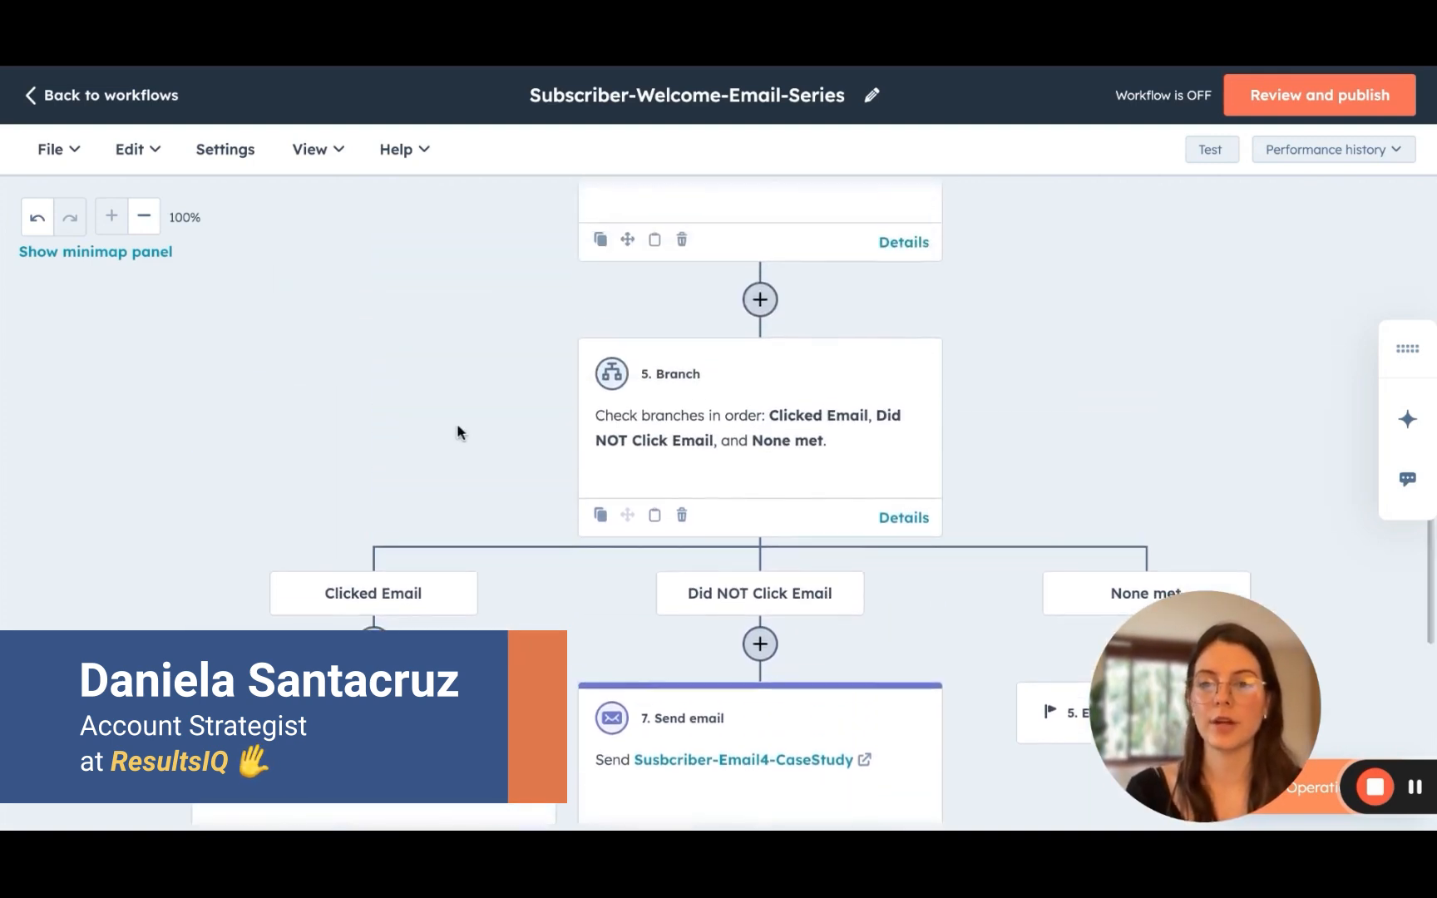
scroll(457, 427, up, 6)
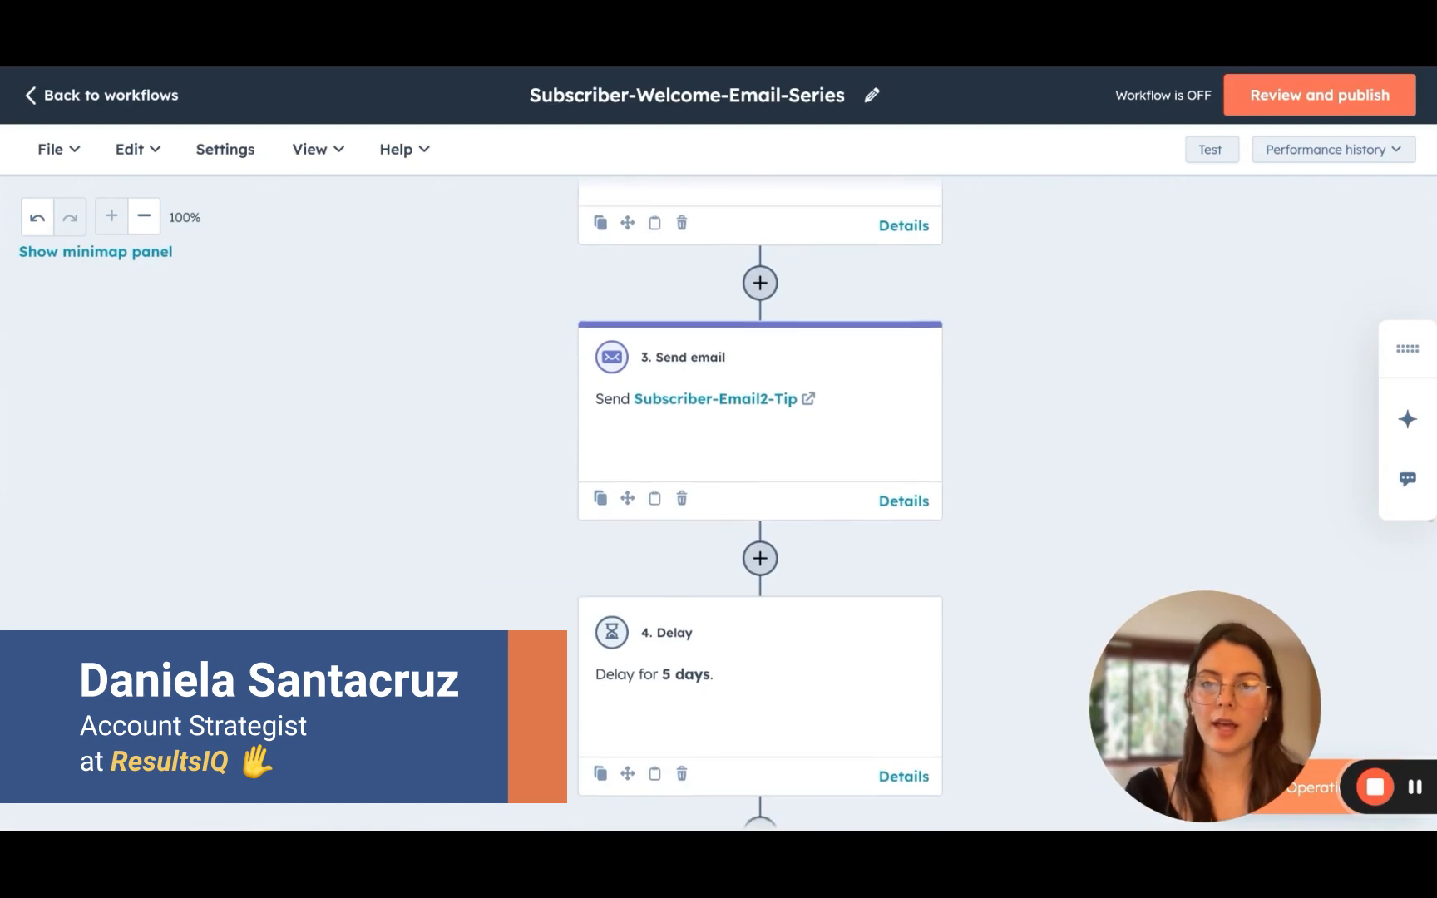
scroll(759, 499, down, 6)
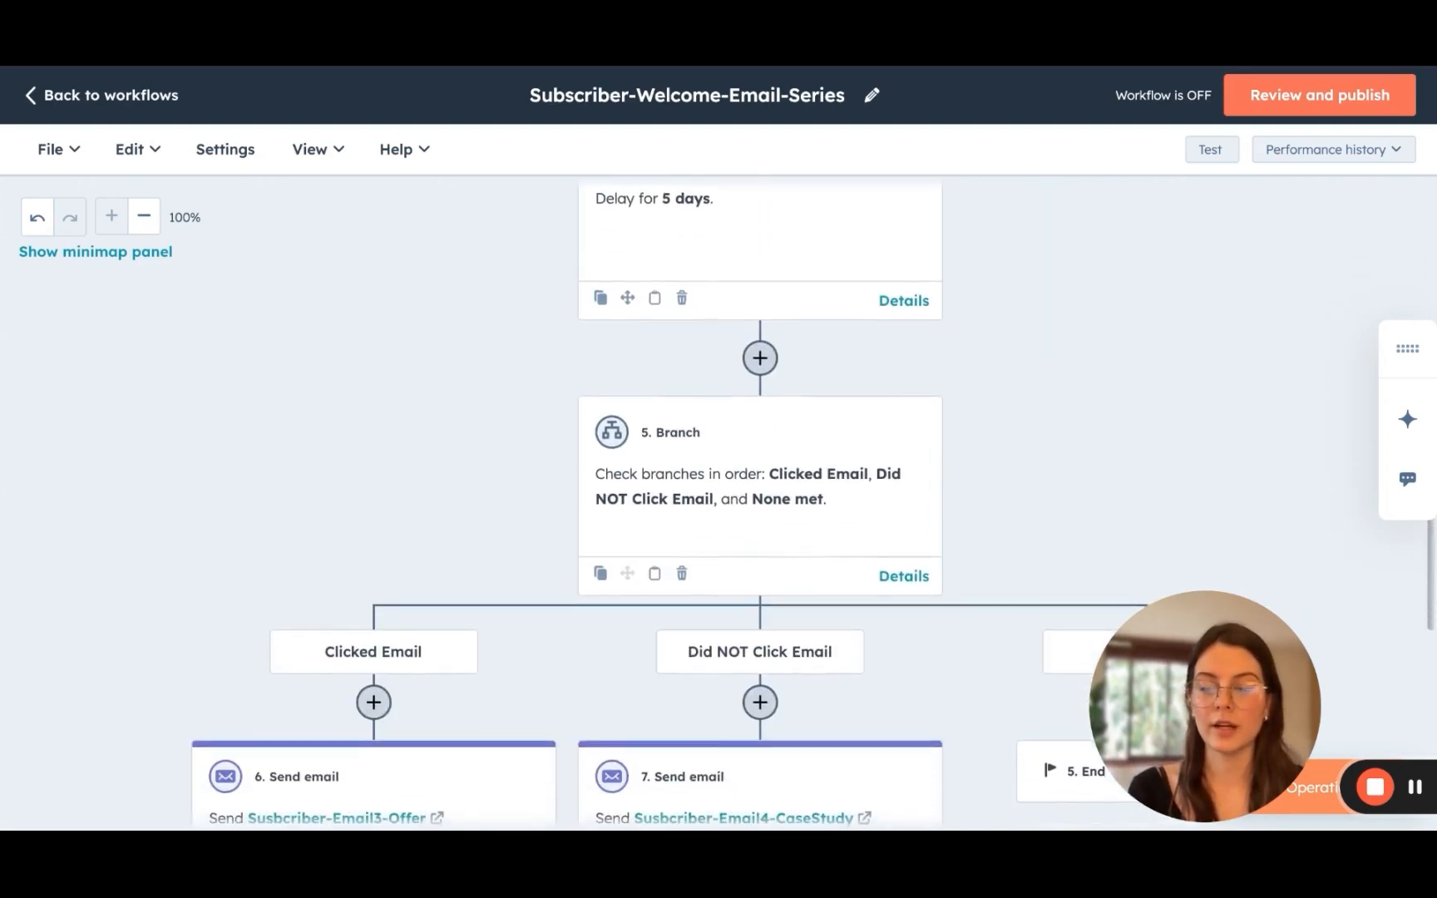
scroll(759, 498, down, 2)
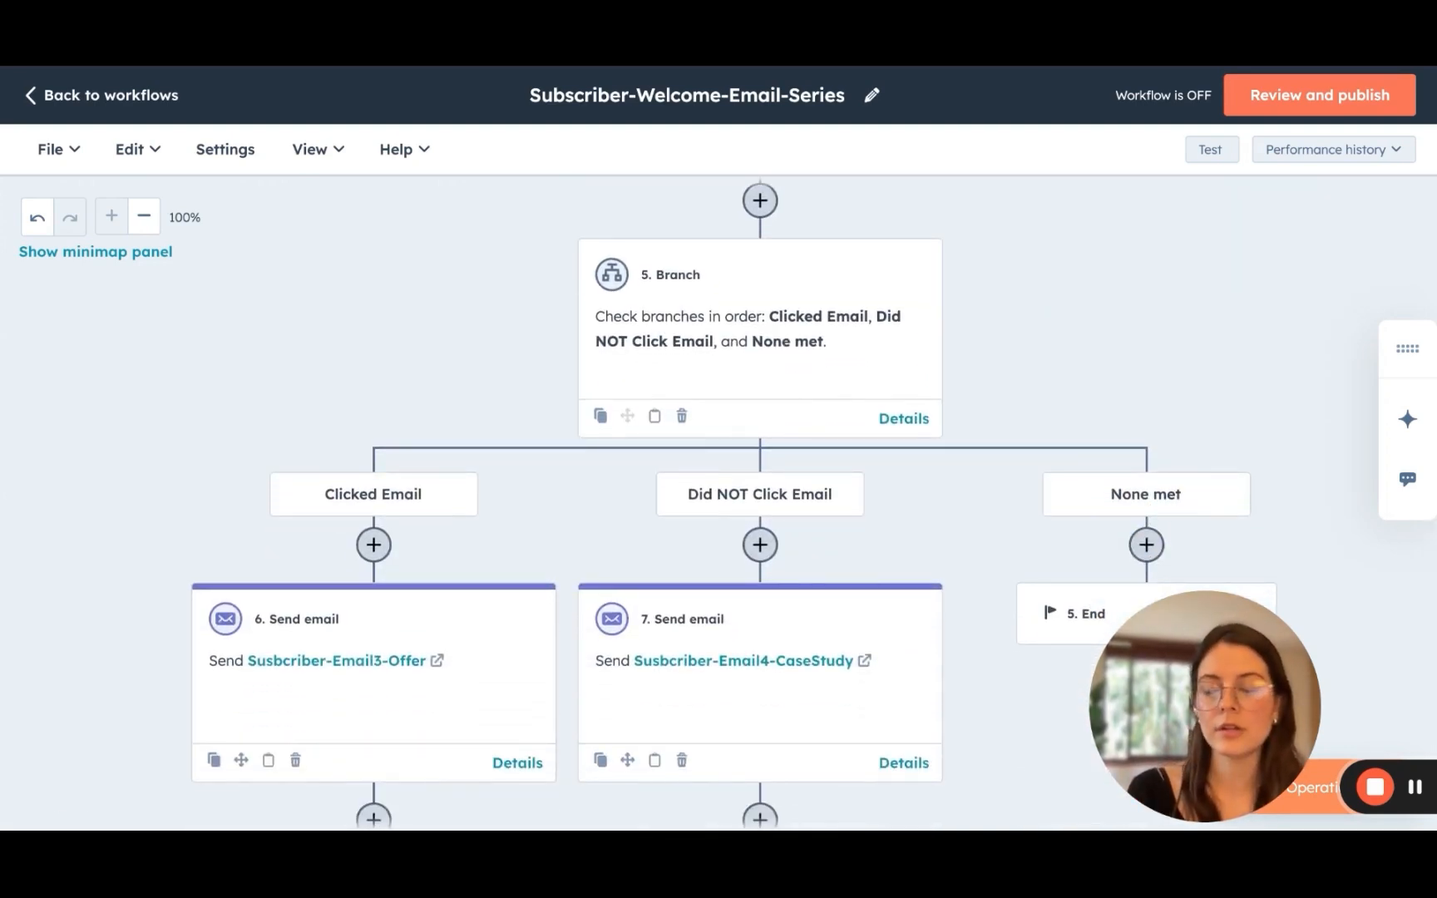